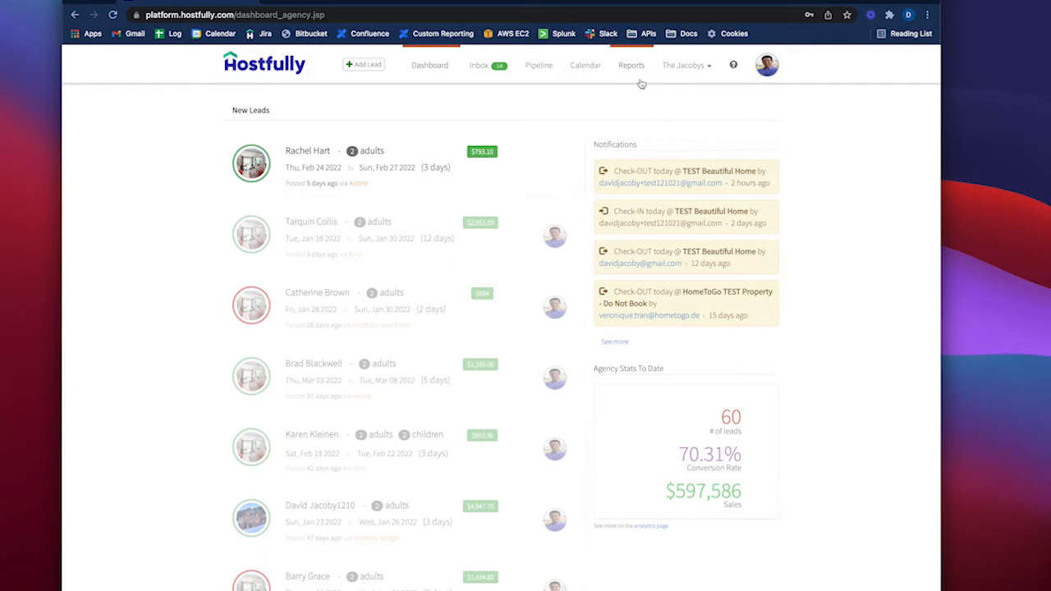
Open Enhanced Reporting and review the fee, transaction and logistics report templates, returning to the financial reports
{"action": "left_click", "coordinate": [699, 73]}
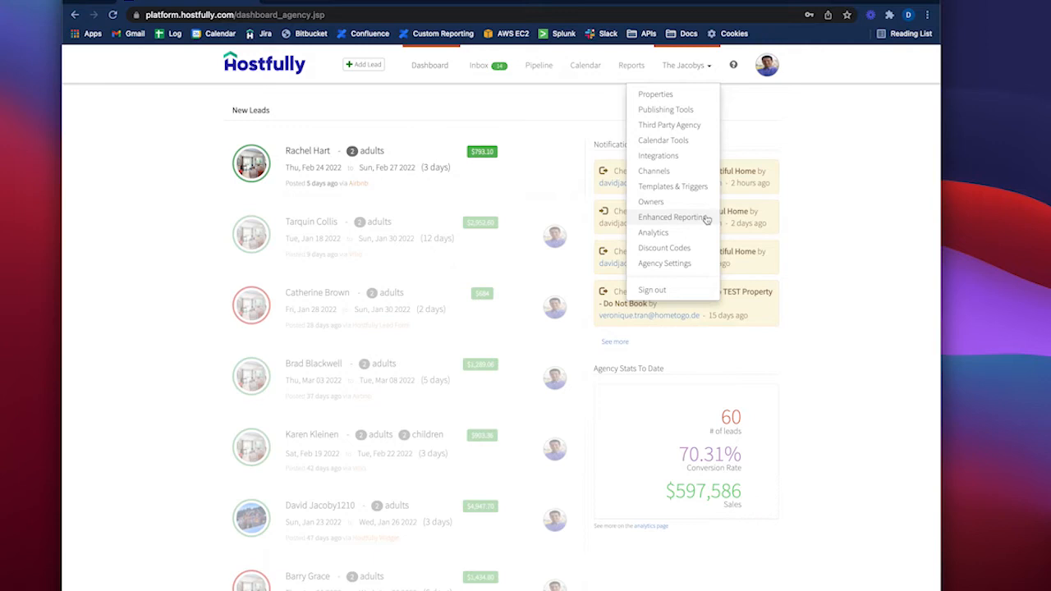
{"action": "left_click", "coordinate": [672, 217]}
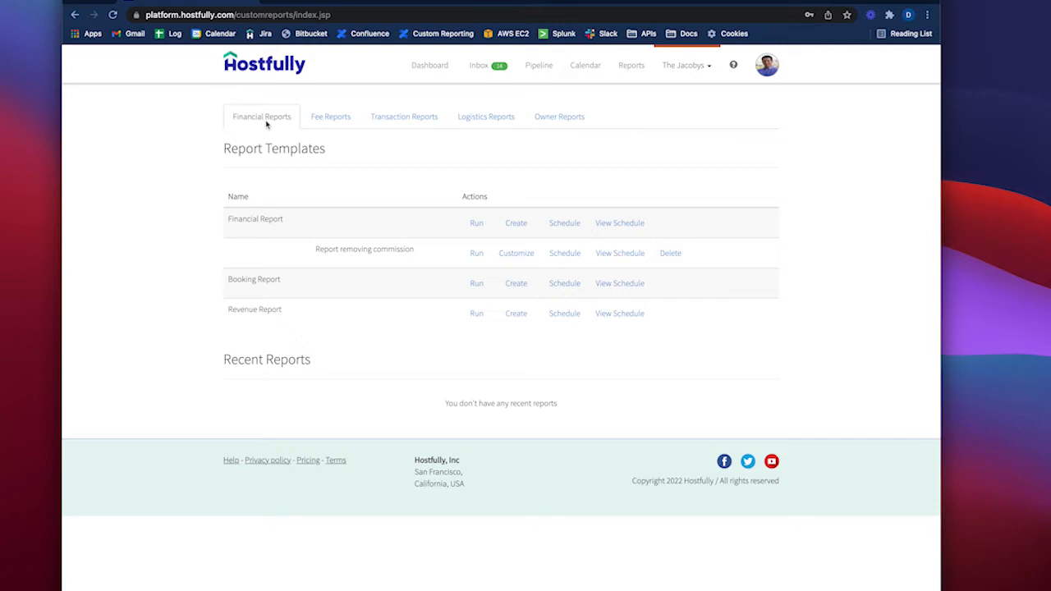
{"action": "left_click", "coordinate": [313, 124]}
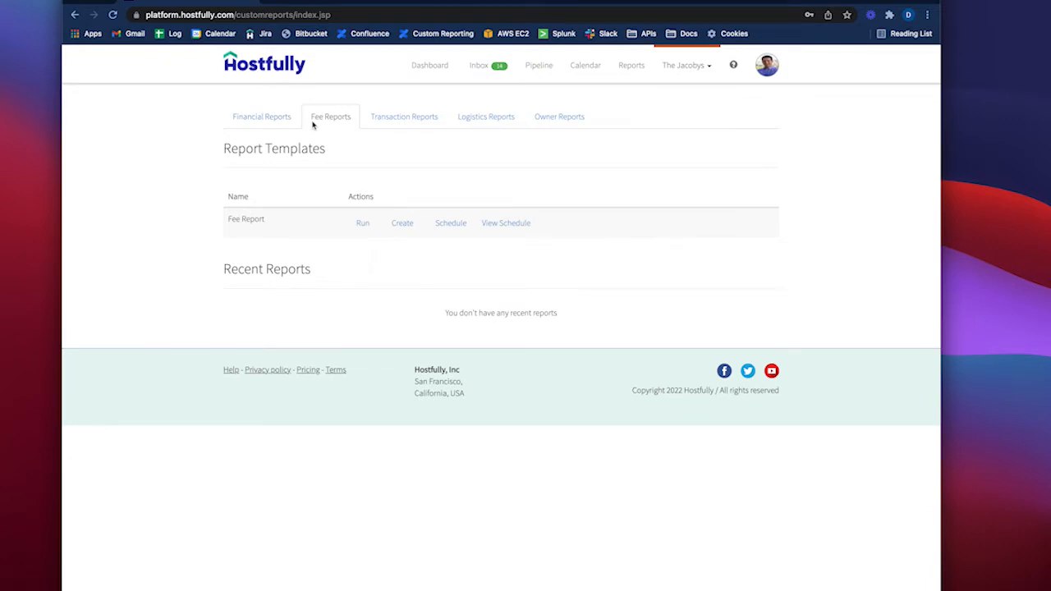
{"action": "left_click", "coordinate": [382, 118]}
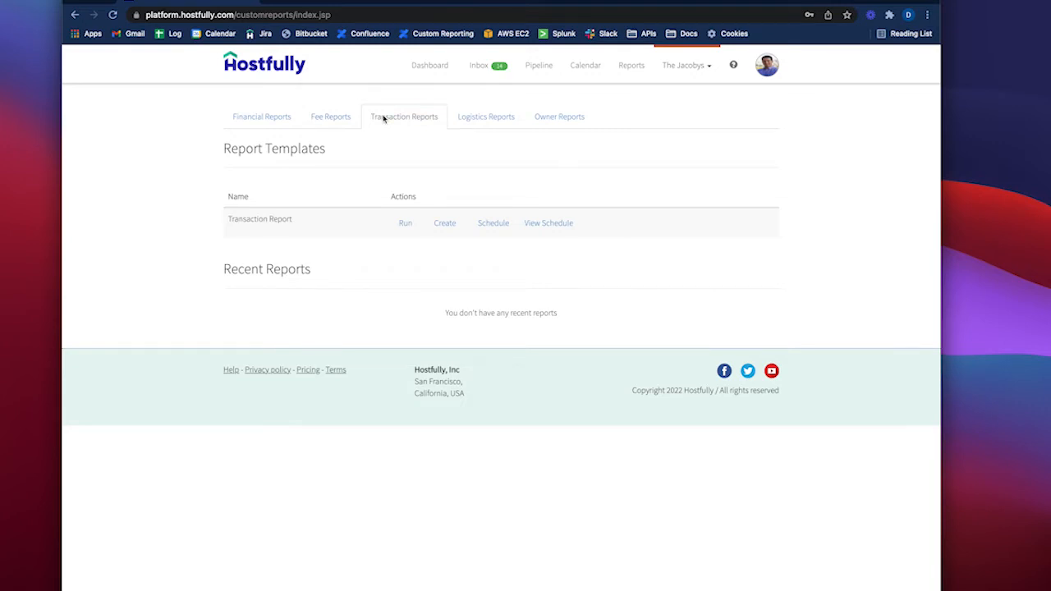
{"action": "left_click", "coordinate": [470, 118]}
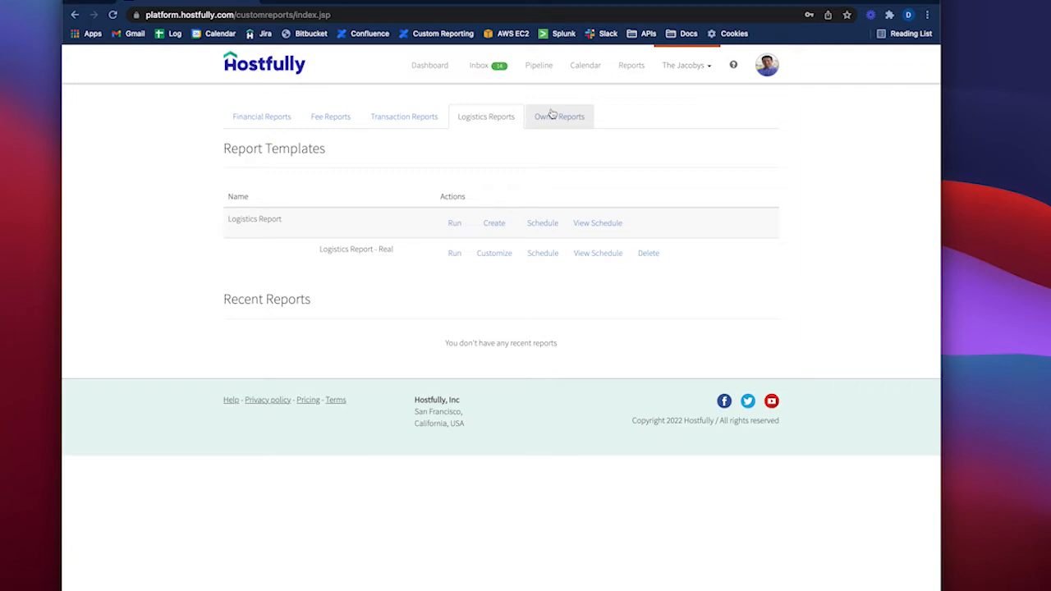
{"action": "left_click", "coordinate": [269, 127]}
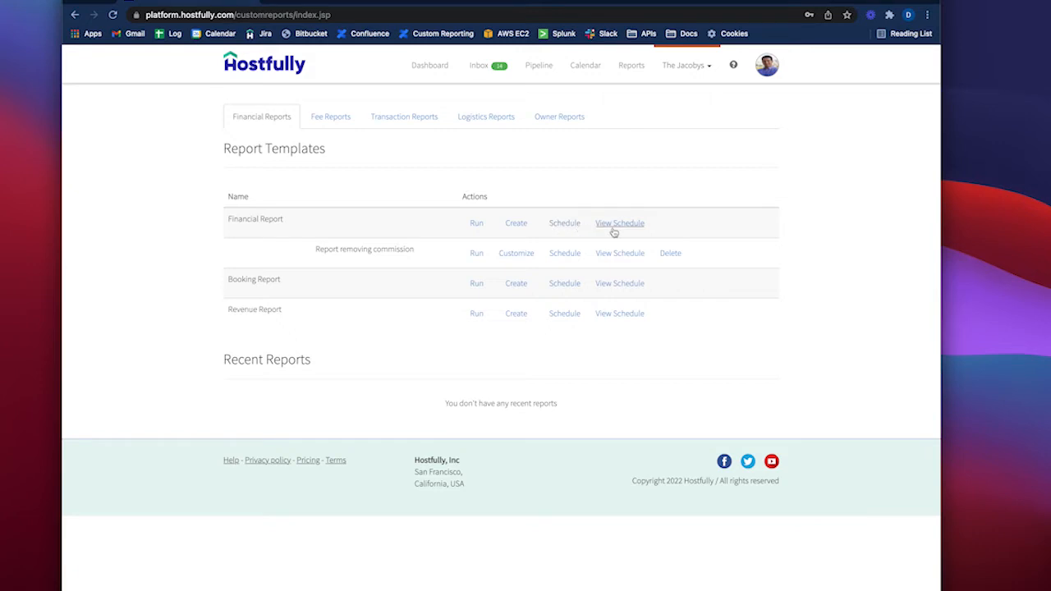
Run the standard Financial Report for 2021-12-01 to 2021-12-31, and view and close its HTML version
{"action": "left_click", "coordinate": [476, 223]}
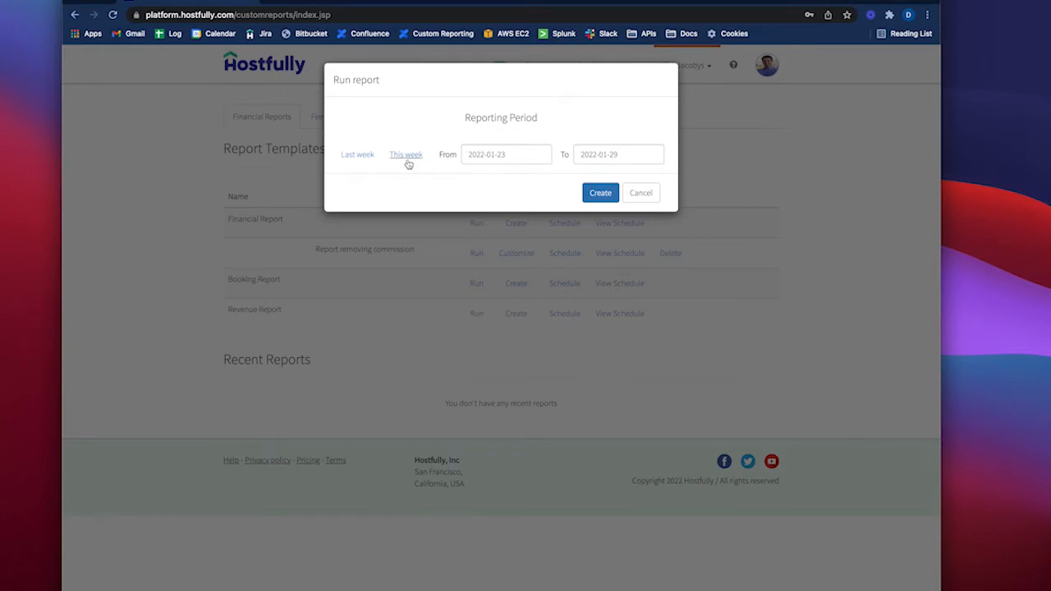
{"action": "left_click", "coordinate": [367, 160]}
{"action": "left_click", "coordinate": [497, 156]}
{"action": "left_click", "coordinate": [474, 176]}
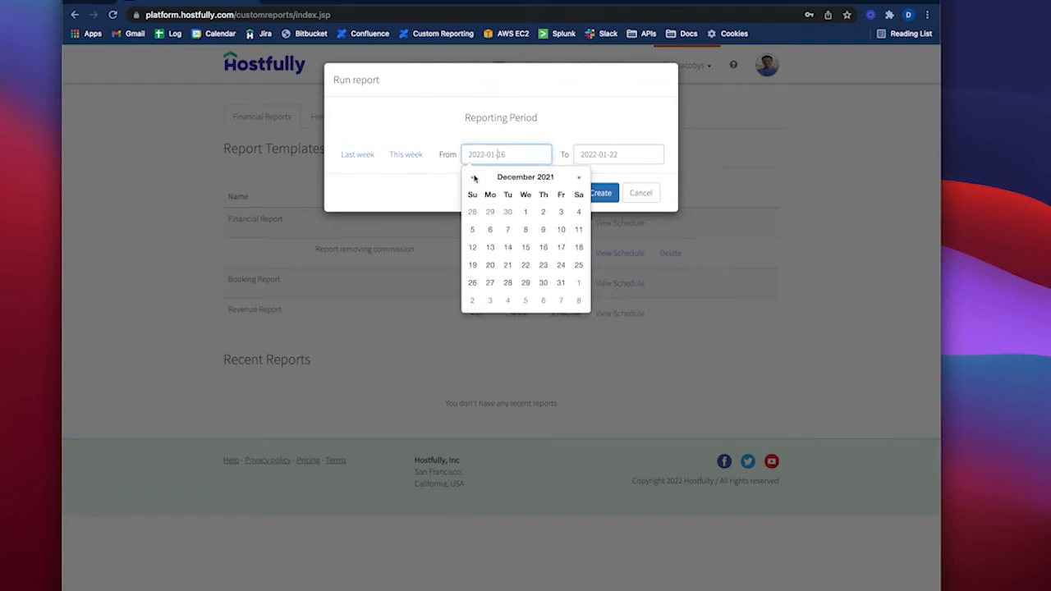
{"action": "left_click", "coordinate": [525, 212]}
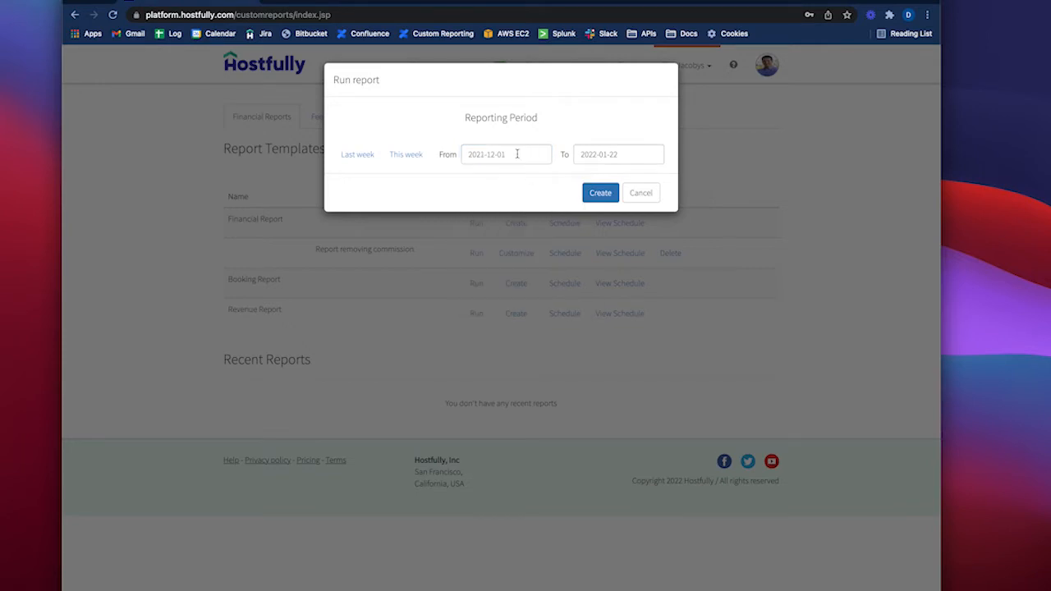
{"action": "left_click", "coordinate": [640, 159]}
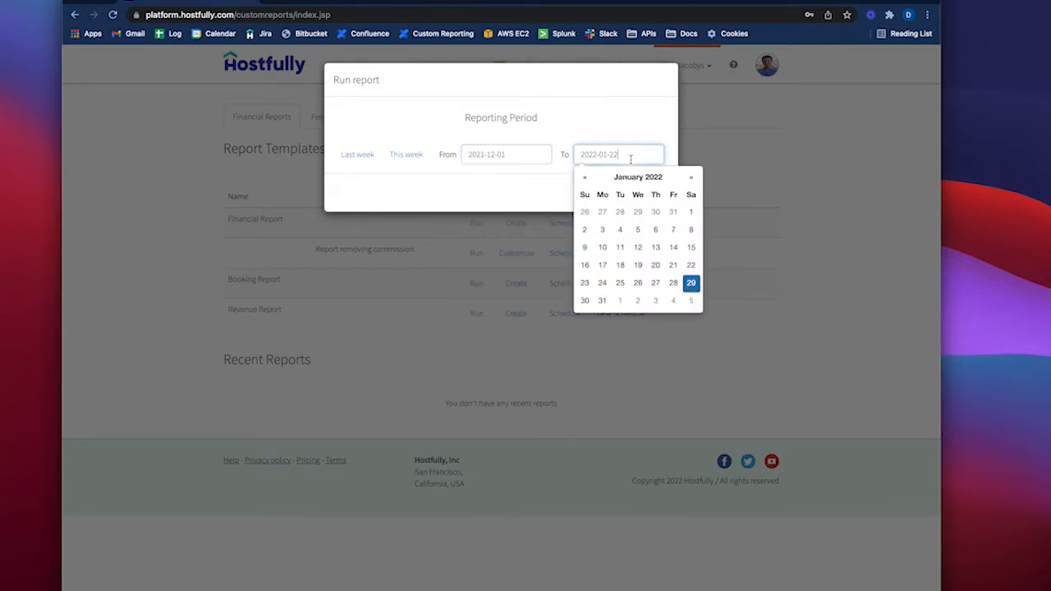
{"action": "left_click", "coordinate": [585, 176]}
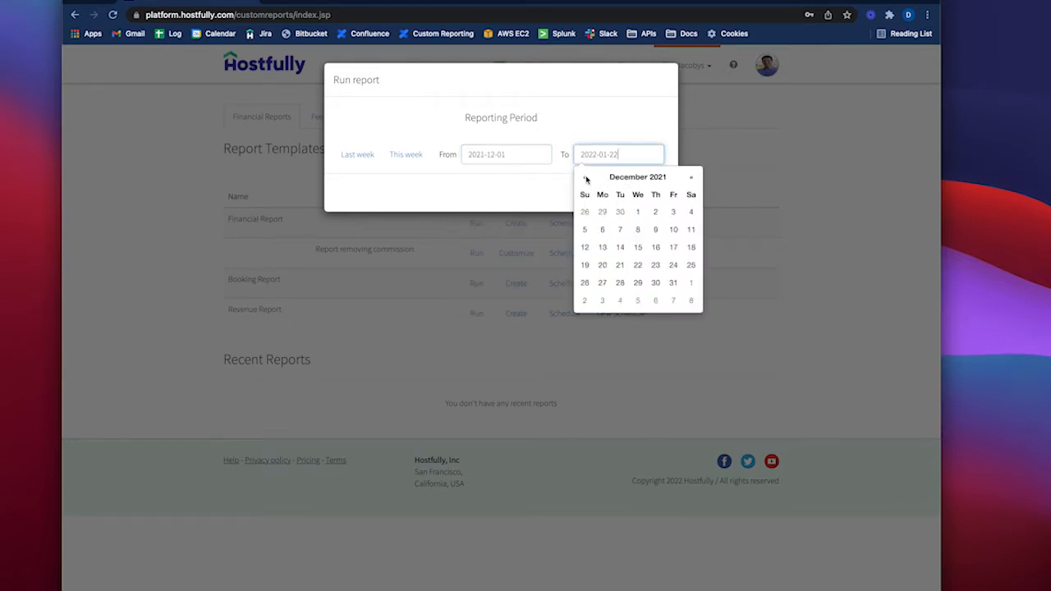
{"action": "left_click", "coordinate": [668, 285]}
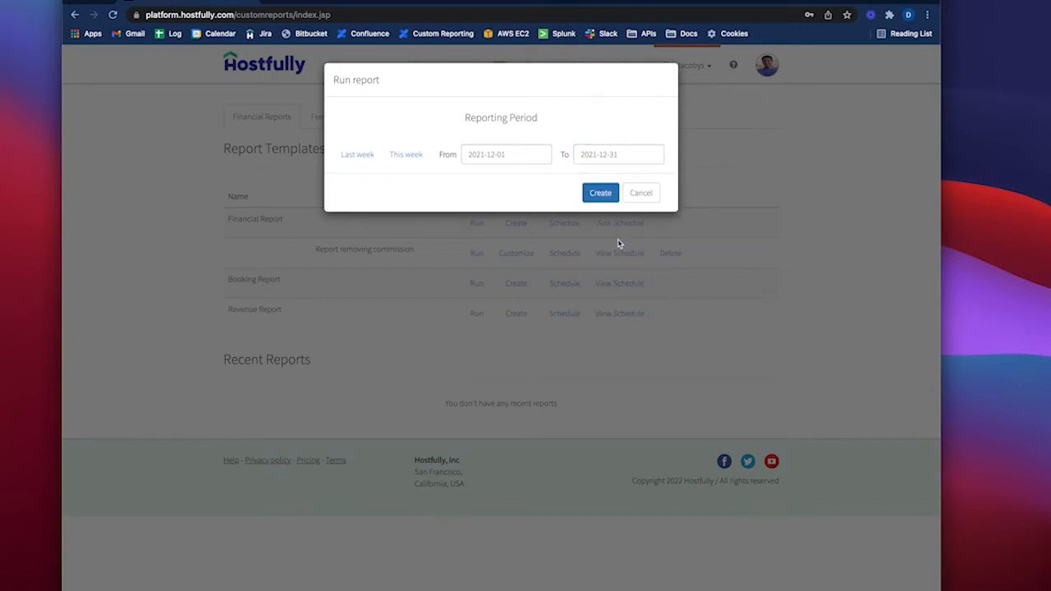
{"action": "left_click", "coordinate": [600, 195]}
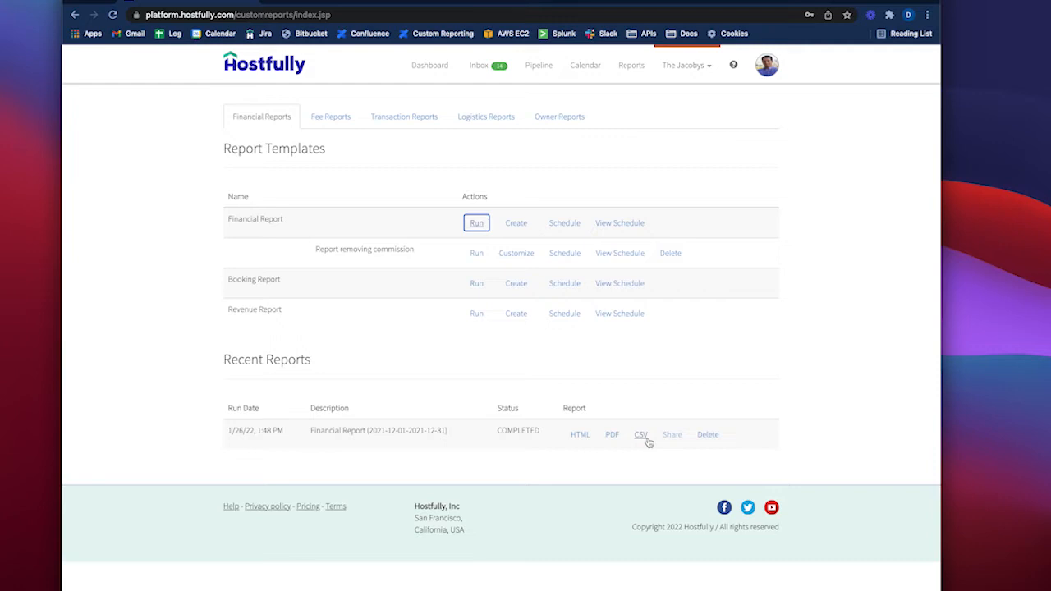
{"action": "left_click", "coordinate": [583, 439]}
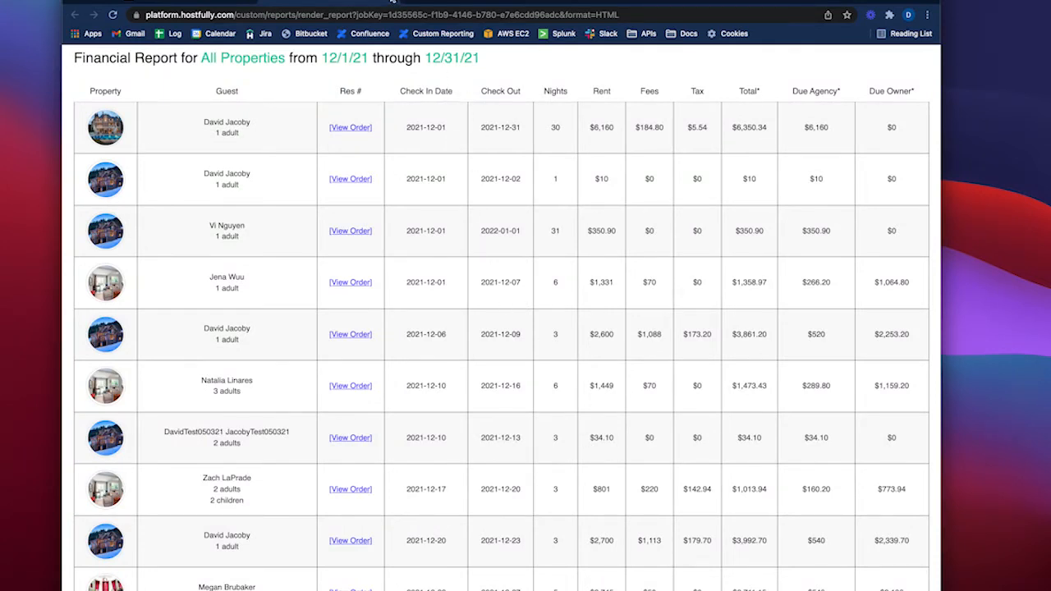
{"action": "left_click", "coordinate": [393, 1]}
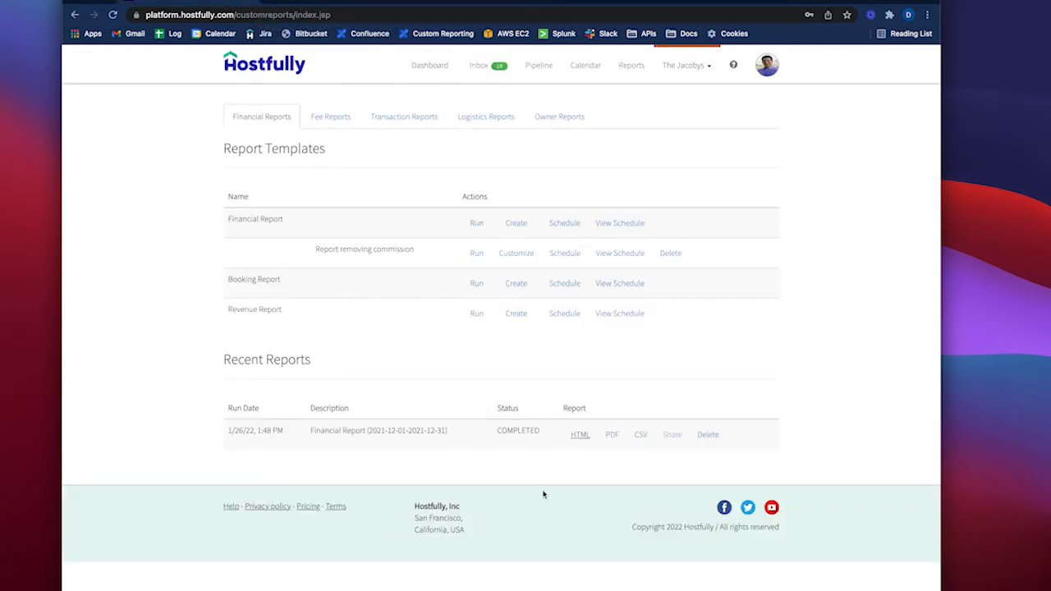
Run the standard Financial Report again for the period 2021-10-01 to 2022-01-29
{"action": "left_click", "coordinate": [475, 225]}
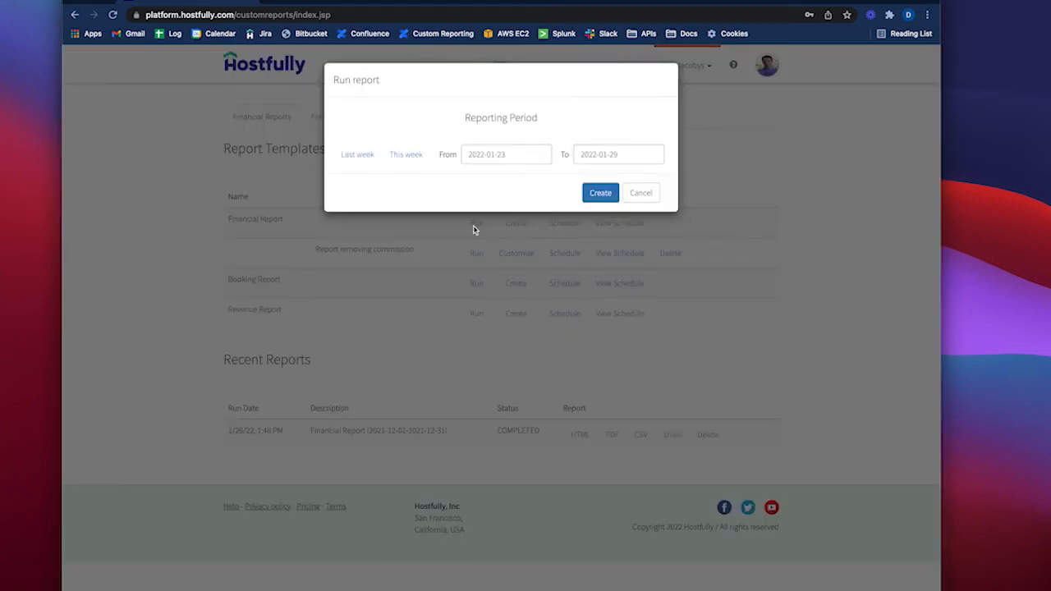
{"action": "left_click", "coordinate": [496, 154]}
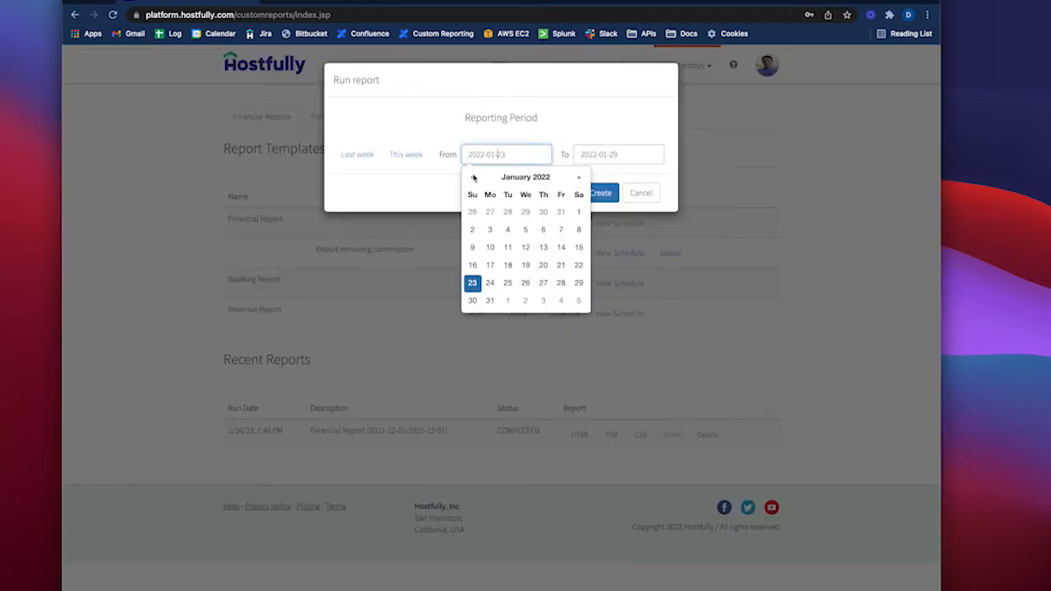
{"action": "left_click", "coordinate": [473, 178]}
{"action": "left_click", "coordinate": [473, 178]}
{"action": "left_click", "coordinate": [473, 180]}
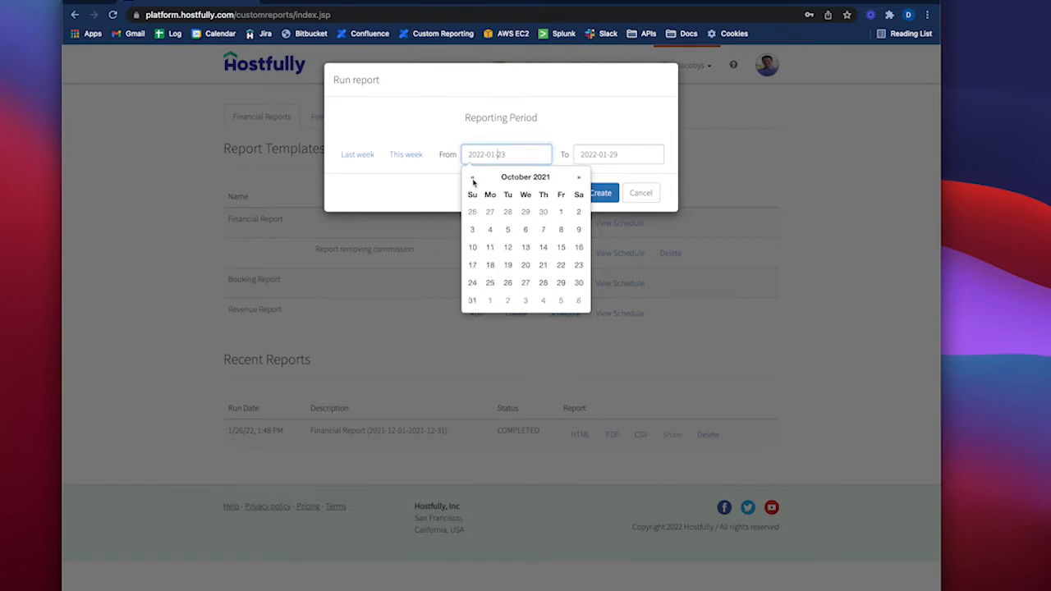
{"action": "left_click", "coordinate": [561, 212]}
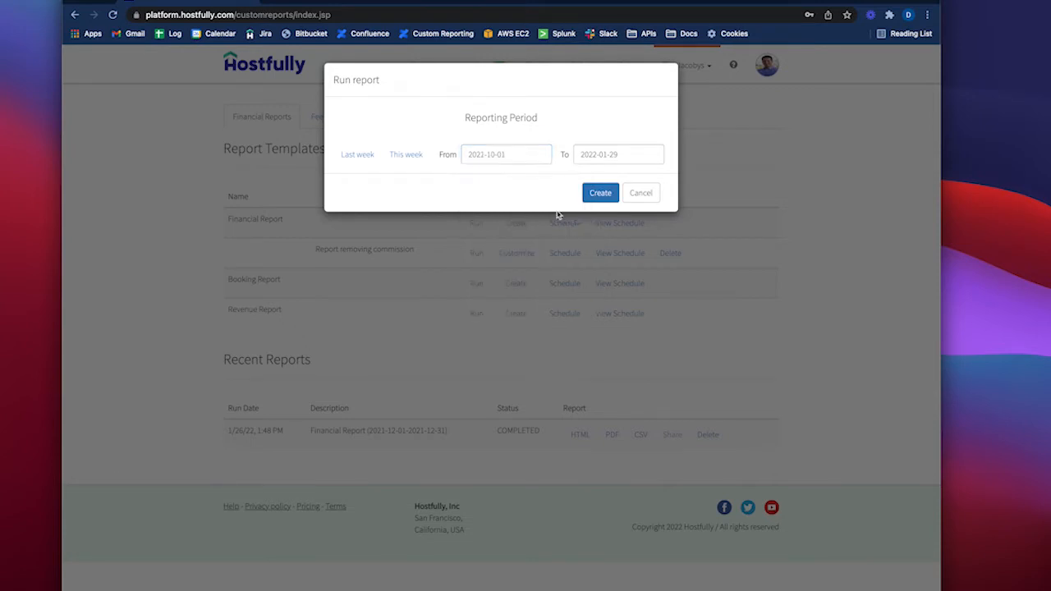
{"action": "left_click", "coordinate": [608, 202]}
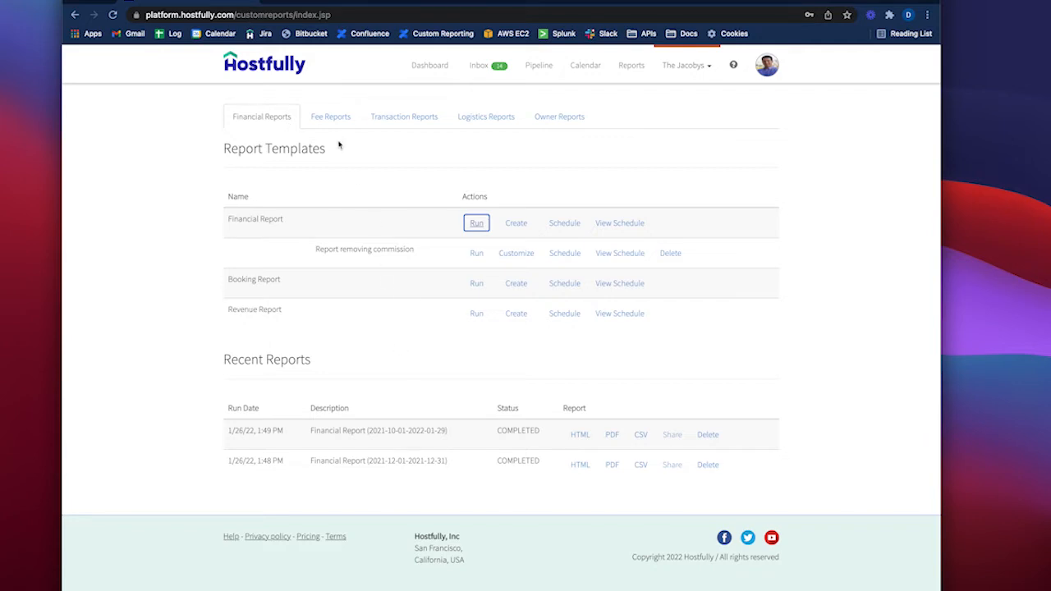
Check the logistics reports, and view and close the PDF version of the 2021-10-01 to 2022-01-29 Financial Report
{"action": "left_click", "coordinate": [494, 121]}
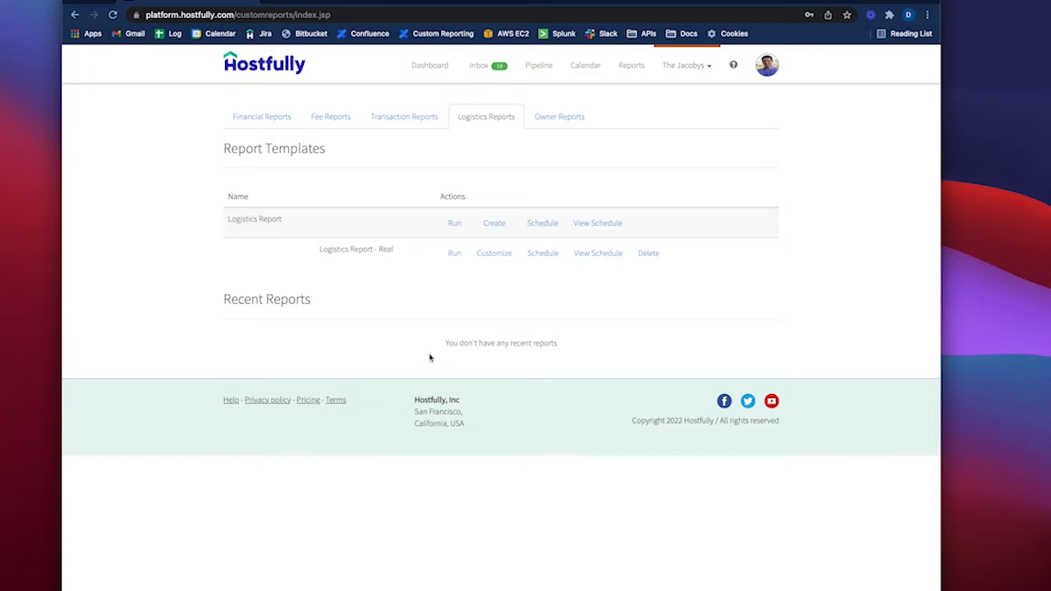
{"action": "left_click", "coordinate": [263, 118]}
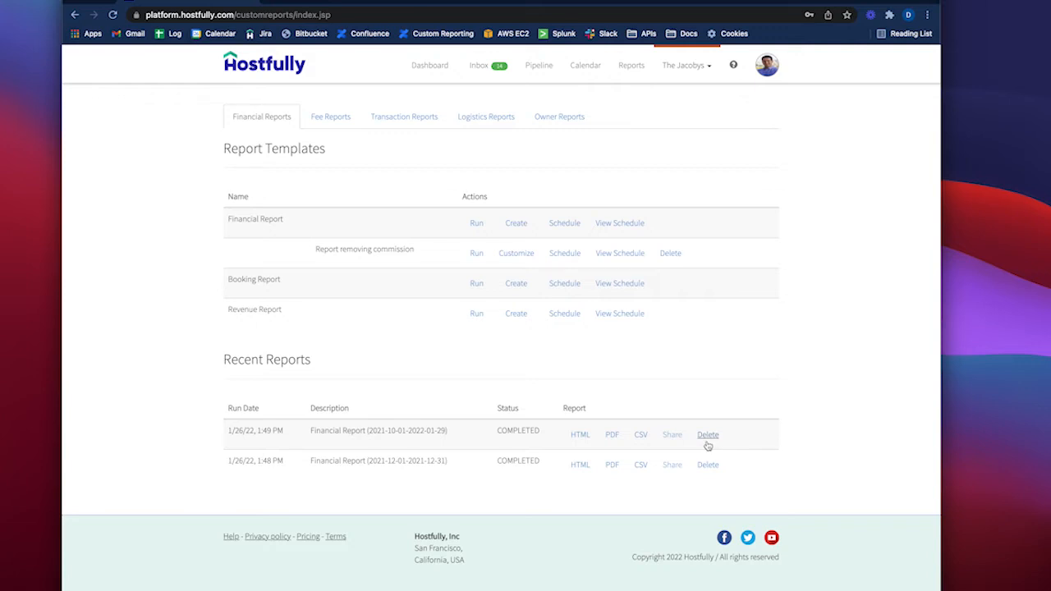
{"action": "left_click", "coordinate": [612, 441]}
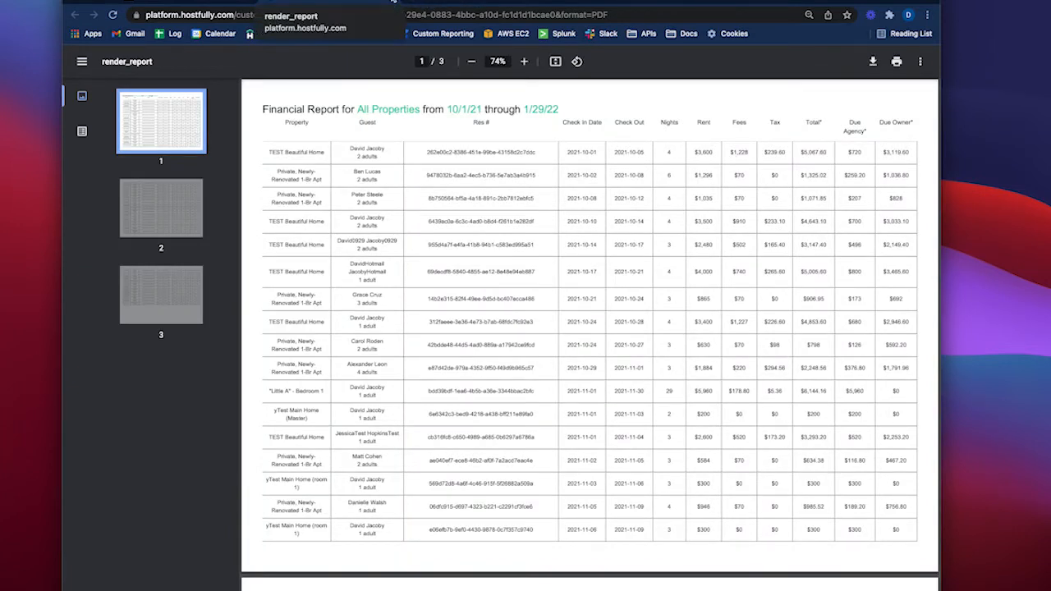
{"action": "left_click", "coordinate": [409, 3]}
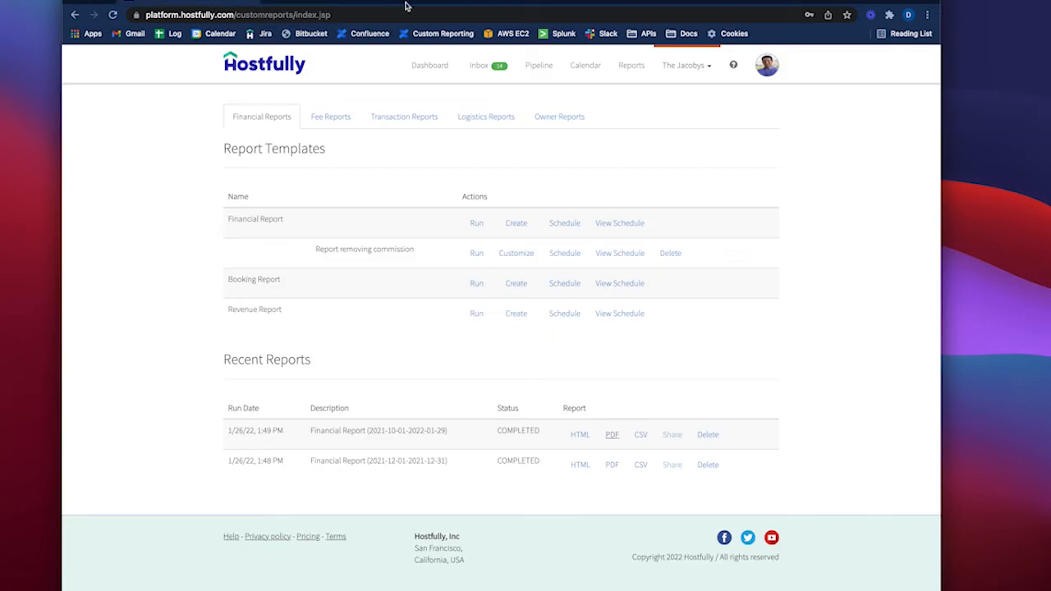
Export the 2021-10-01 to 2022-01-29 Financial Report as CSV, examine its columns in the spreadsheet, and return to Hostfully
{"action": "left_click", "coordinate": [649, 439]}
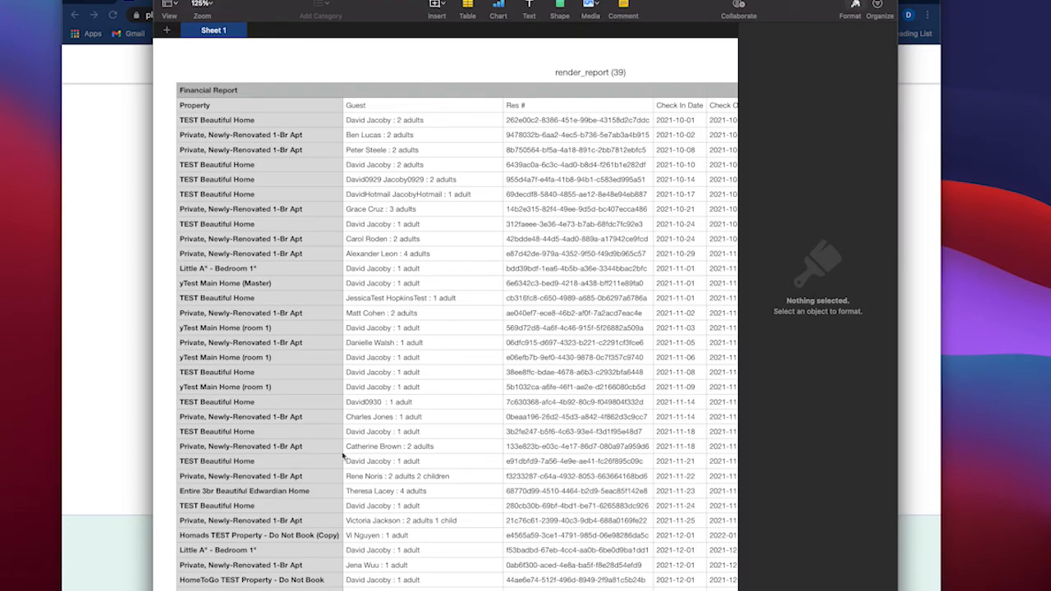
{"action": "scroll", "coordinate": [582, 258], "scroll_direction": "right", "scroll_amount": 5}
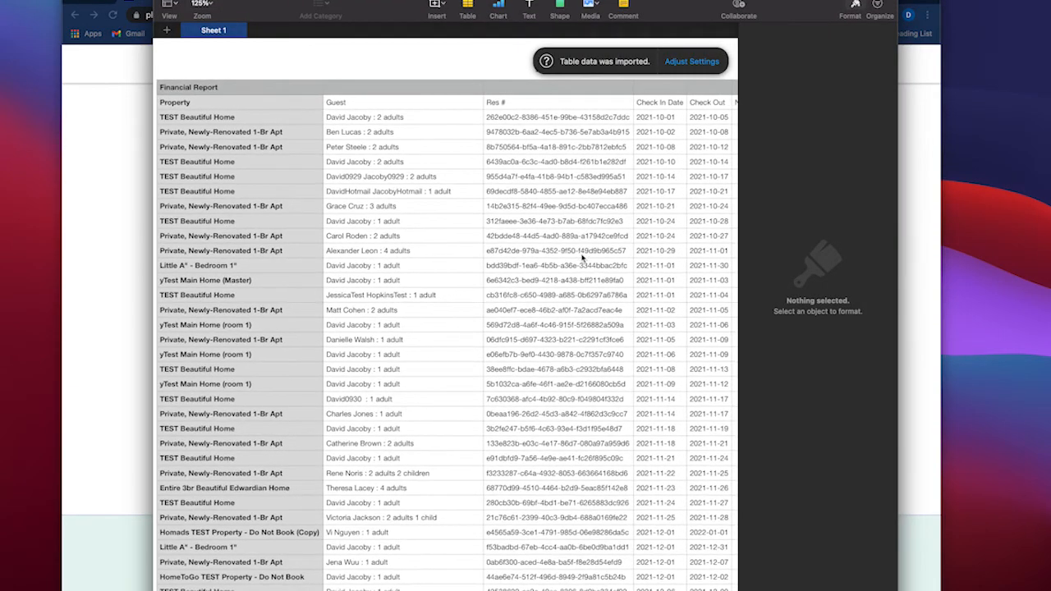
{"action": "scroll", "coordinate": [583, 258], "scroll_direction": "right", "scroll_amount": 2}
{"action": "scroll", "coordinate": [582, 258], "scroll_direction": "left", "scroll_amount": 6}
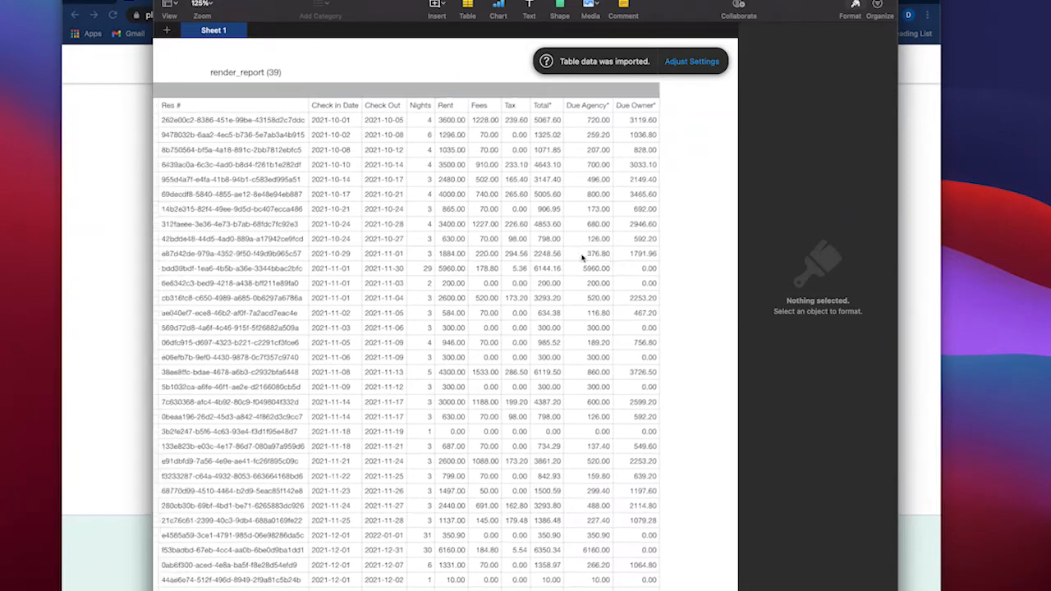
{"action": "scroll", "coordinate": [583, 257], "scroll_direction": "left", "scroll_amount": 3}
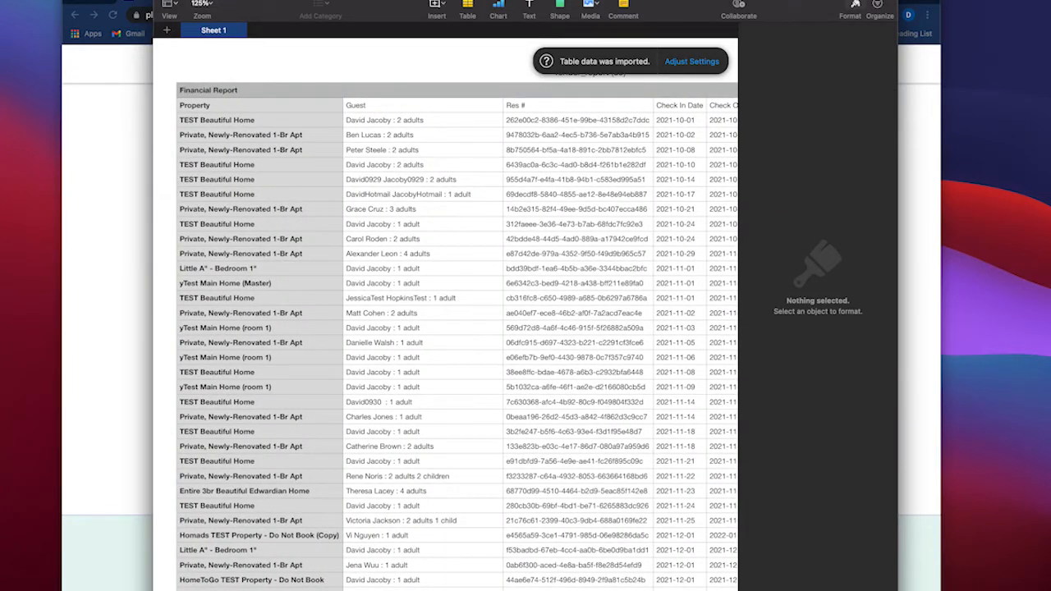
{"action": "left_click", "coordinate": [91, 160]}
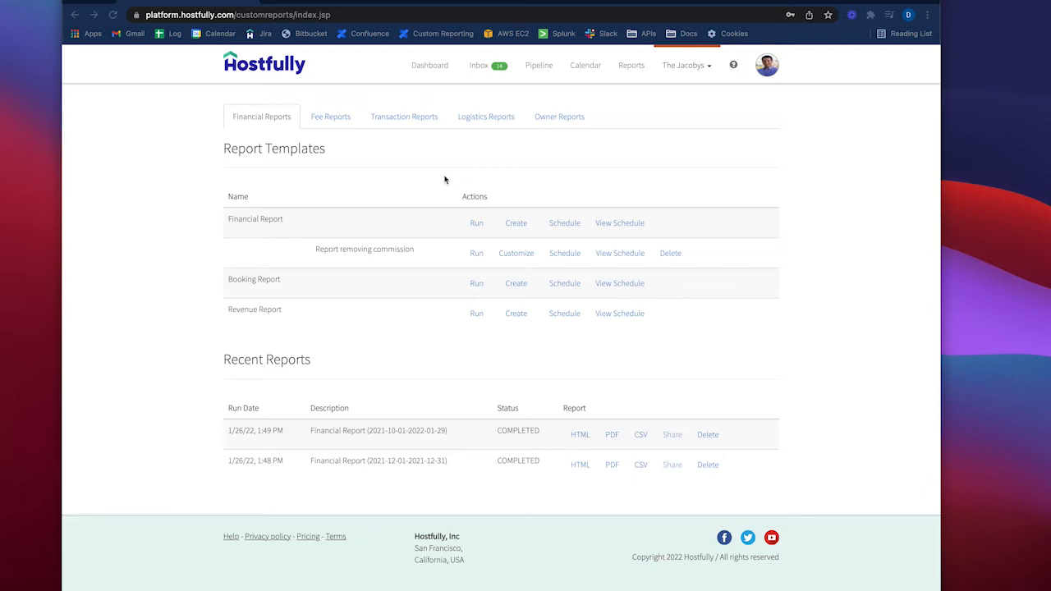
Run the standard Logistics Report for 2022-01-23 to 2022-02-05, and view and close its HTML version
{"action": "left_click", "coordinate": [491, 117]}
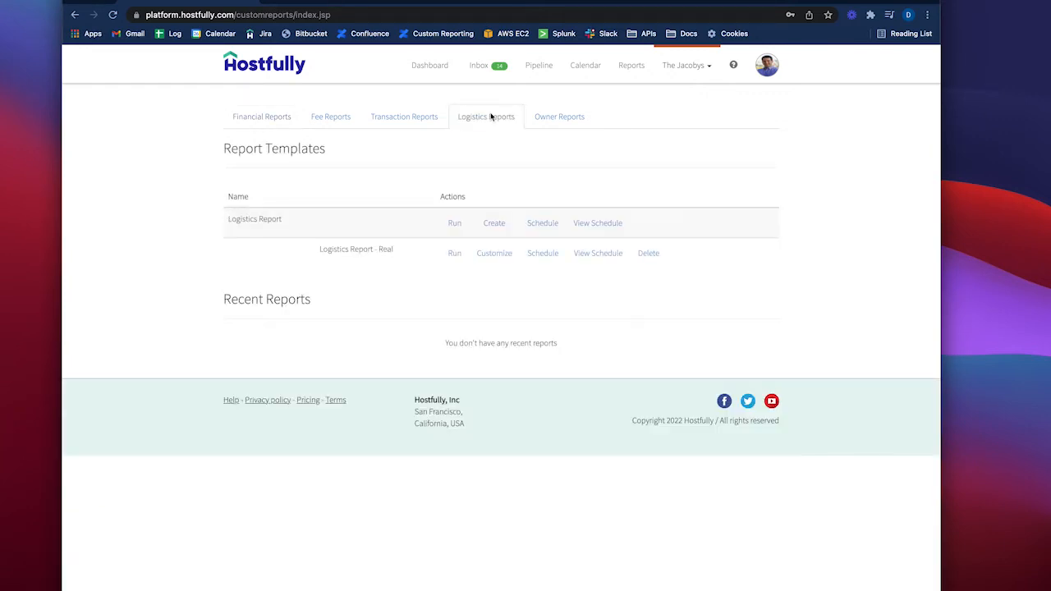
{"action": "left_click", "coordinate": [456, 224]}
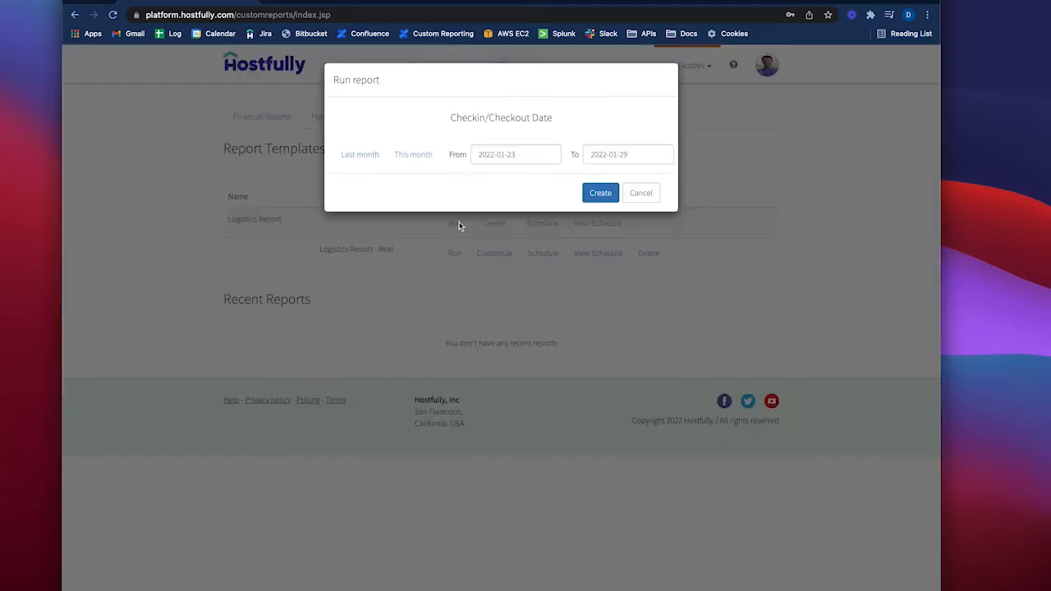
{"action": "left_click", "coordinate": [511, 156]}
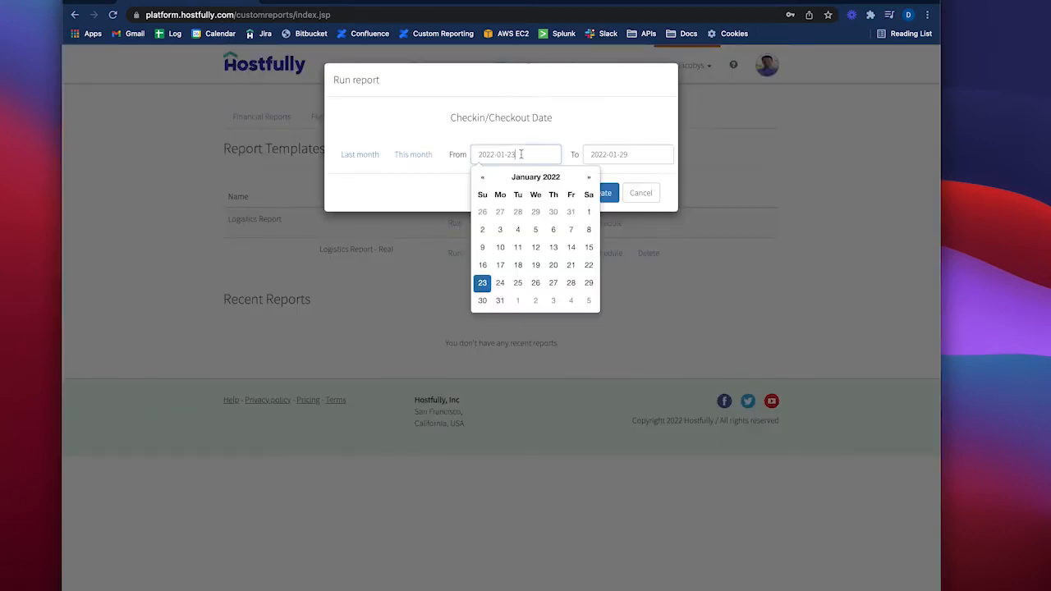
{"action": "left_click", "coordinate": [612, 157]}
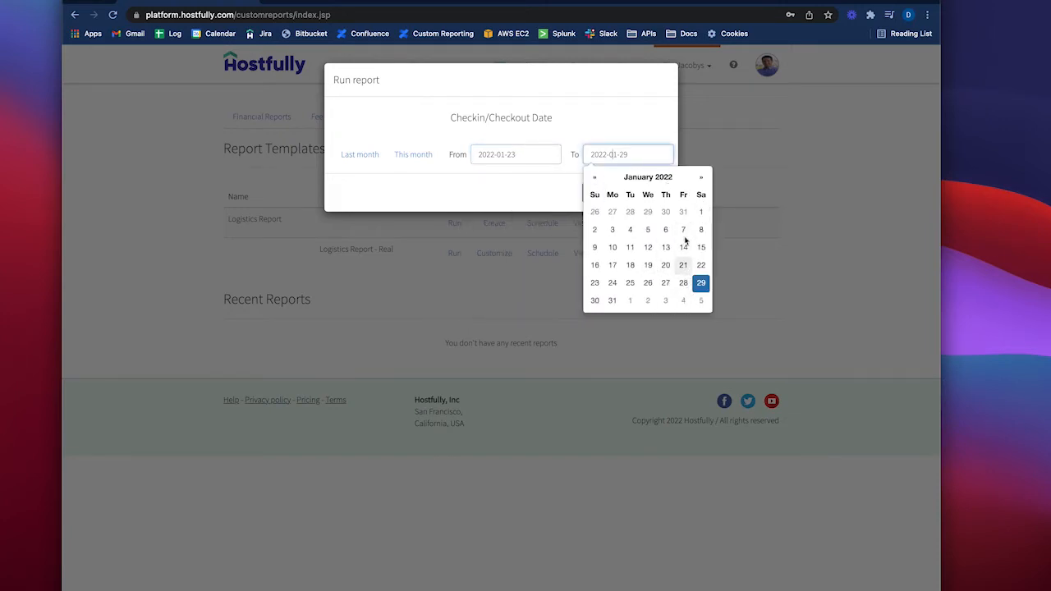
{"action": "left_click", "coordinate": [700, 176]}
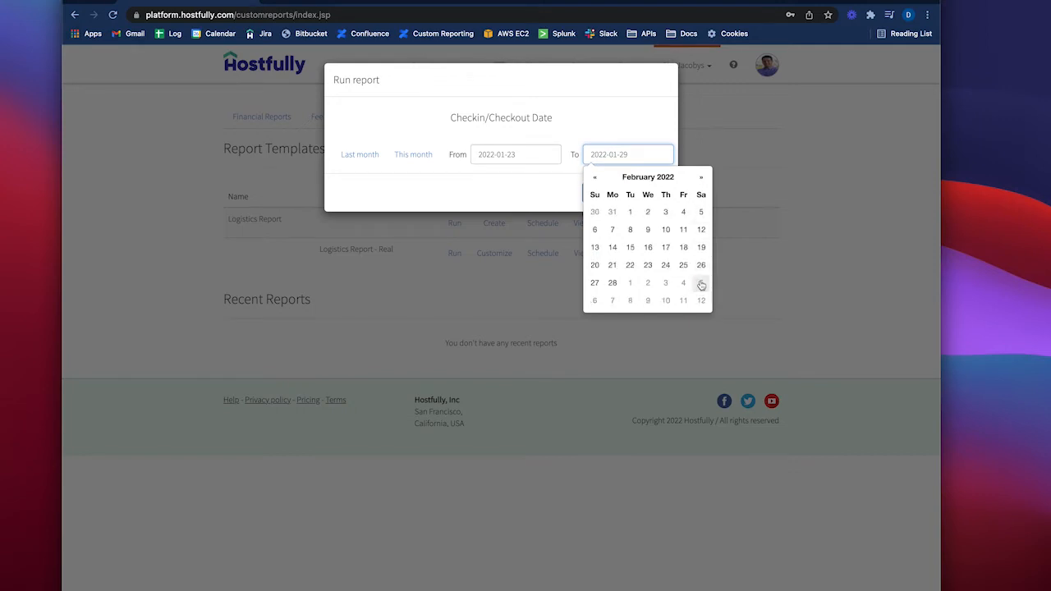
{"action": "left_click", "coordinate": [700, 211]}
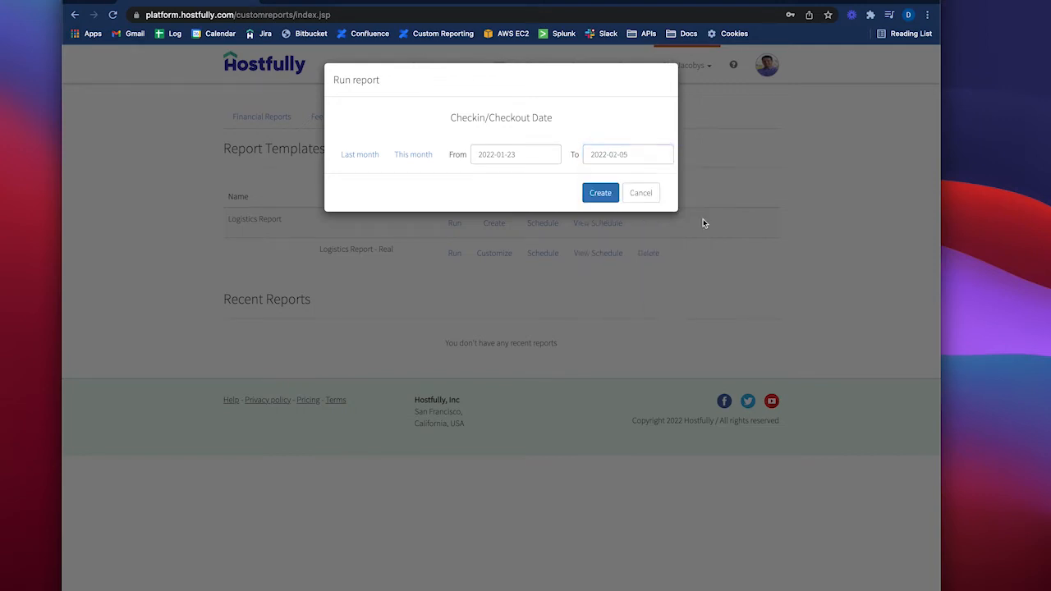
{"action": "left_click", "coordinate": [615, 193]}
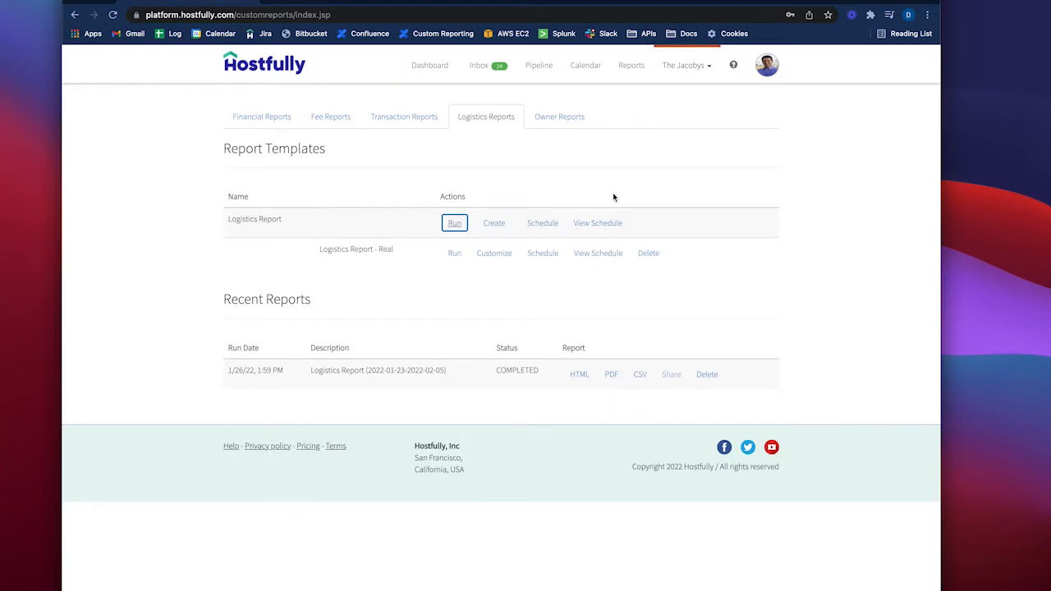
{"action": "left_click", "coordinate": [579, 375]}
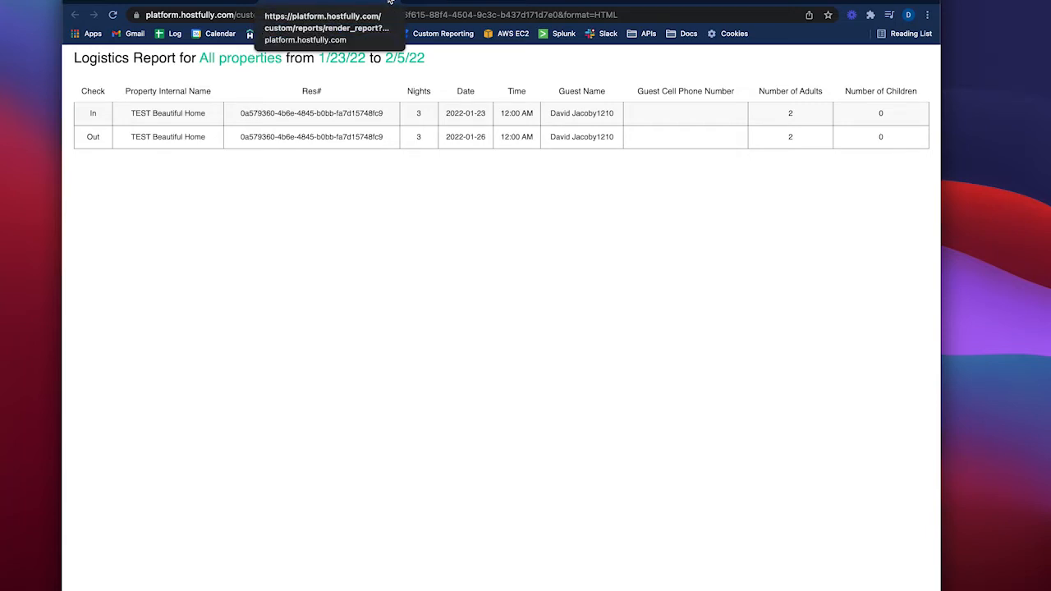
{"action": "left_click", "coordinate": [390, 0]}
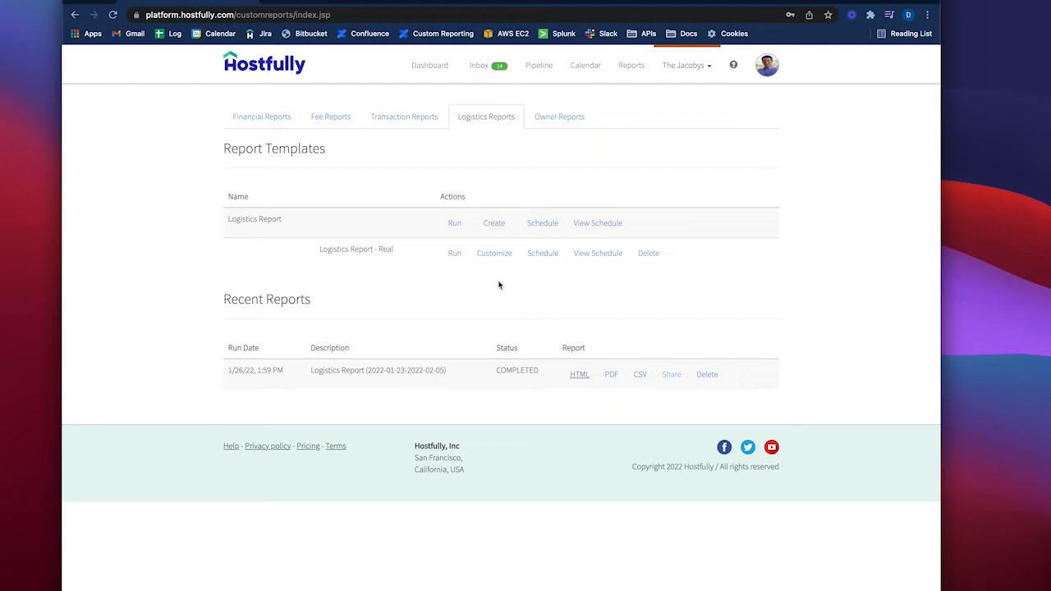
Create a custom report named "Logistics with Notes" from the standard Logistics Report template
{"action": "left_click", "coordinate": [501, 225]}
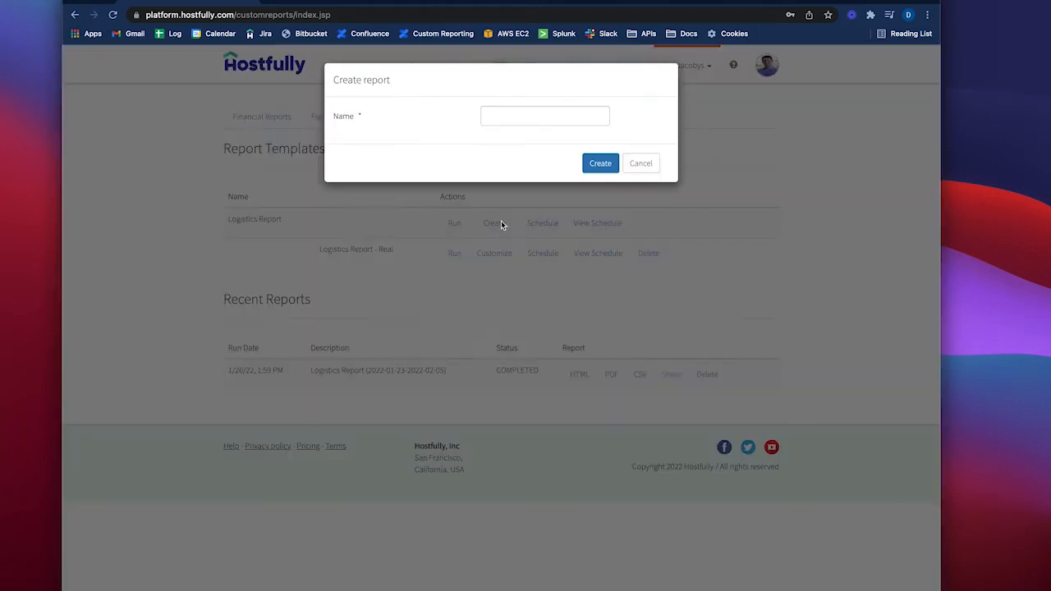
{"action": "left_click", "coordinate": [526, 115]}
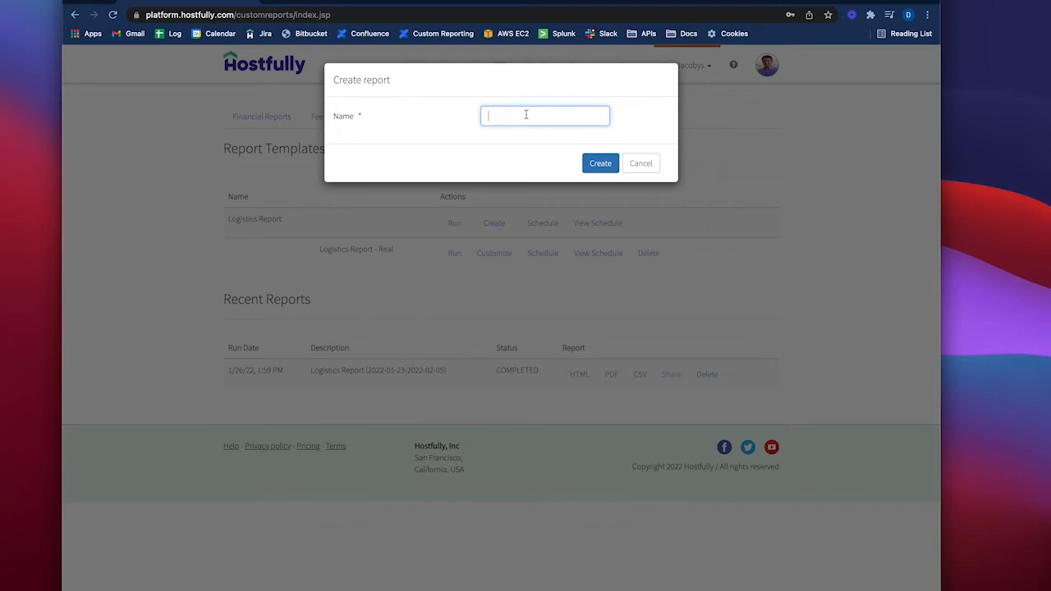
{"action": "type", "text": "Logistics"}
{"action": "type", "text": " with Not"}
{"action": "type", "text": "ion"}
{"action": "left_click", "coordinate": [590, 164]}
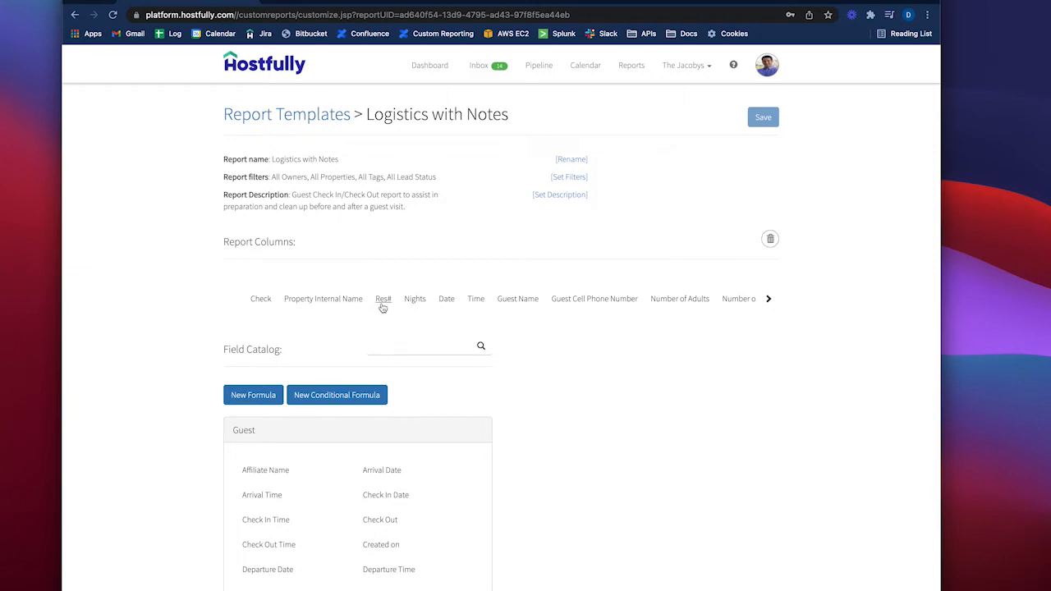
Remove the Res# column from the report and place the Date and Time columns directly after Check
{"action": "left_click_drag", "start_coordinate": [383, 304], "coordinate": [773, 243]}
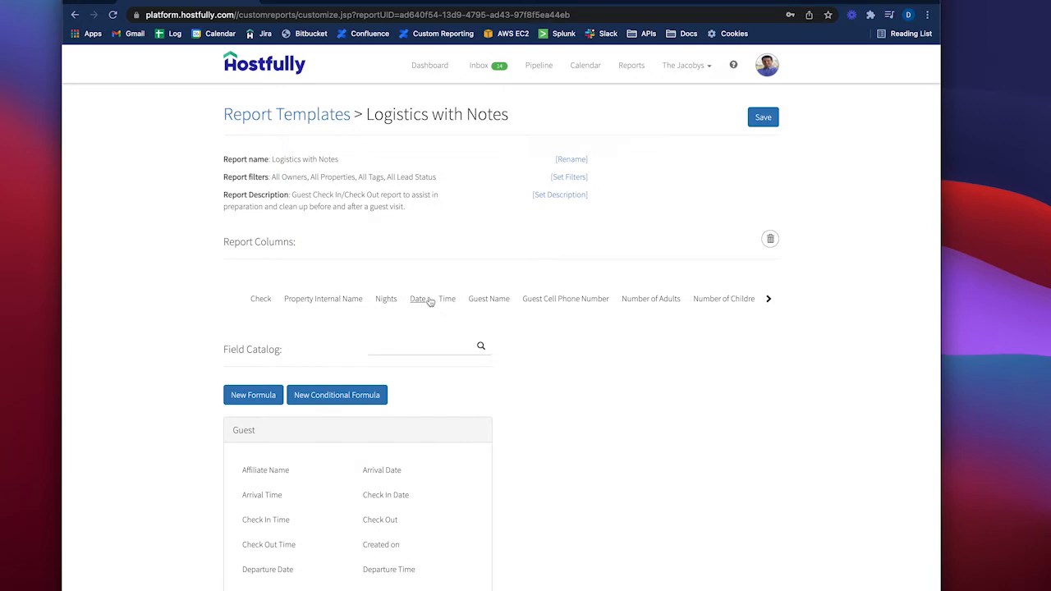
{"action": "left_click_drag", "start_coordinate": [418, 302], "coordinate": [296, 300]}
{"action": "left_click_drag", "start_coordinate": [448, 302], "coordinate": [307, 303]}
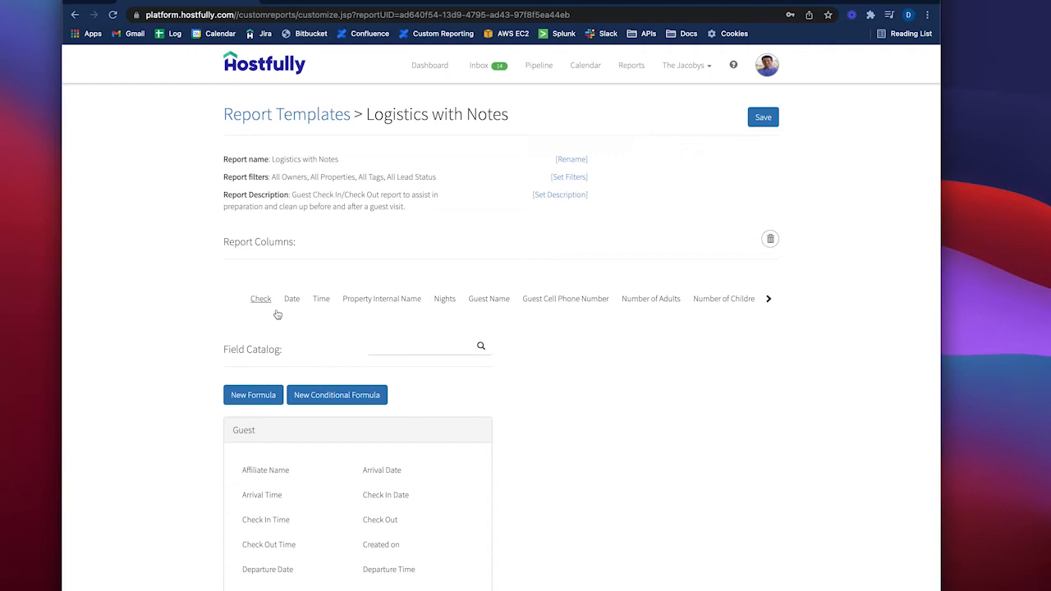
Change the column heading of the Property Internal Name field to "Property Name" and save the field
{"action": "left_click", "coordinate": [400, 309]}
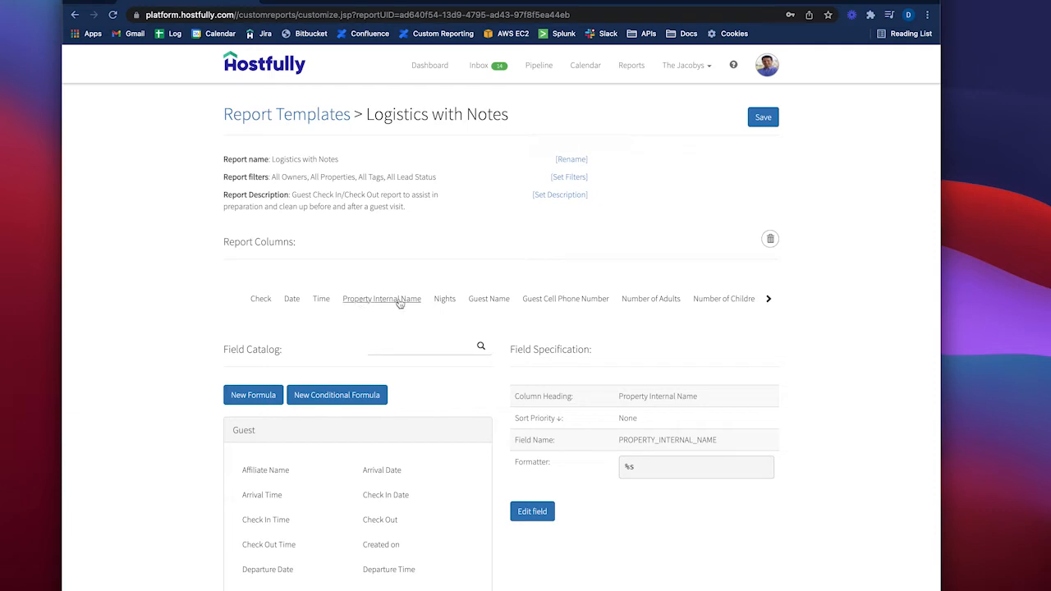
{"action": "left_click", "coordinate": [538, 515]}
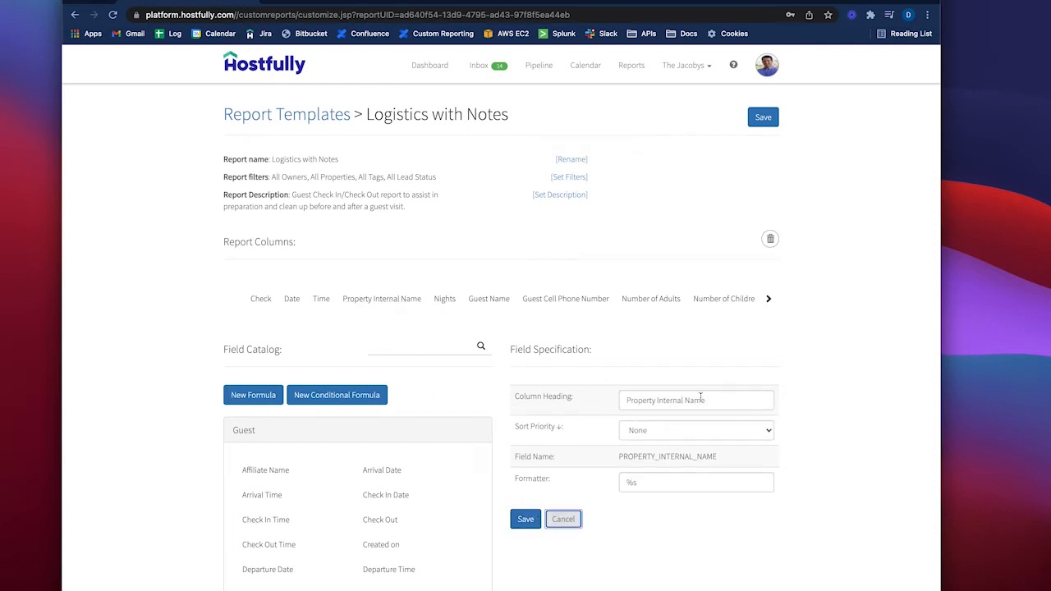
{"action": "left_click", "coordinate": [674, 404]}
{"action": "key", "text": "super+Right"}
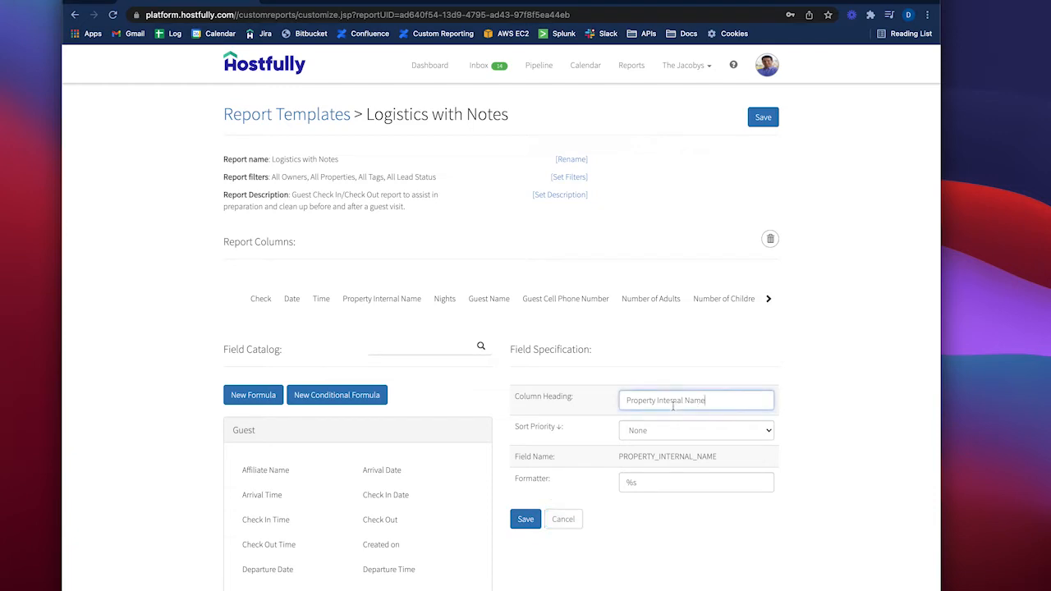
{"action": "key", "text": "alt+shift+Left"}
{"action": "double_click", "coordinate": [673, 402]}
{"action": "key", "text": "BackSpace"}
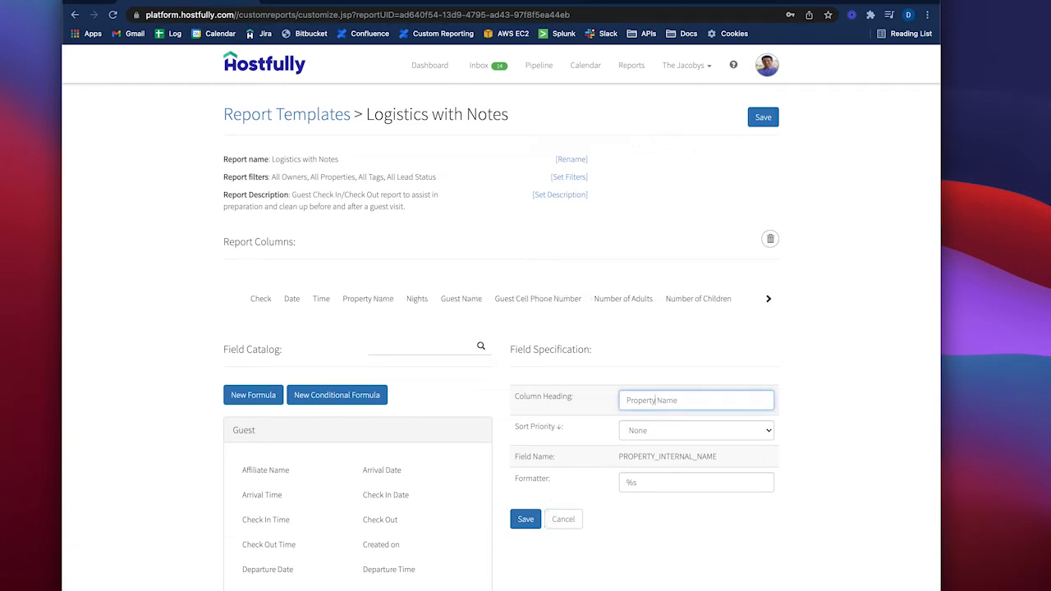
{"action": "left_click", "coordinate": [528, 521]}
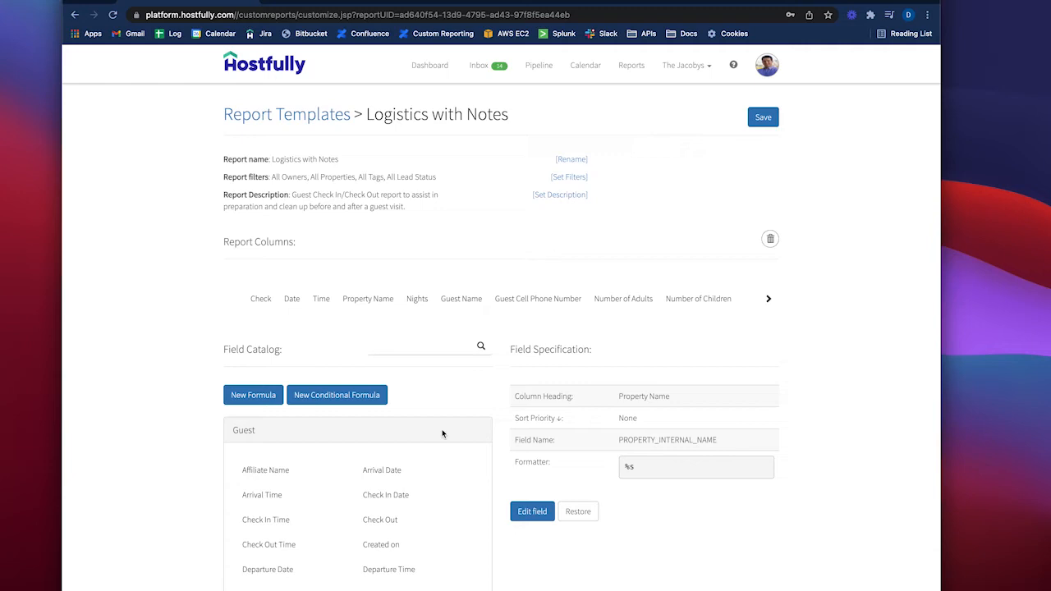
Examine the fields offered in the field catalog's Guest, Fees and Property categories
{"action": "scroll", "coordinate": [442, 434], "scroll_direction": "down", "scroll_amount": 3}
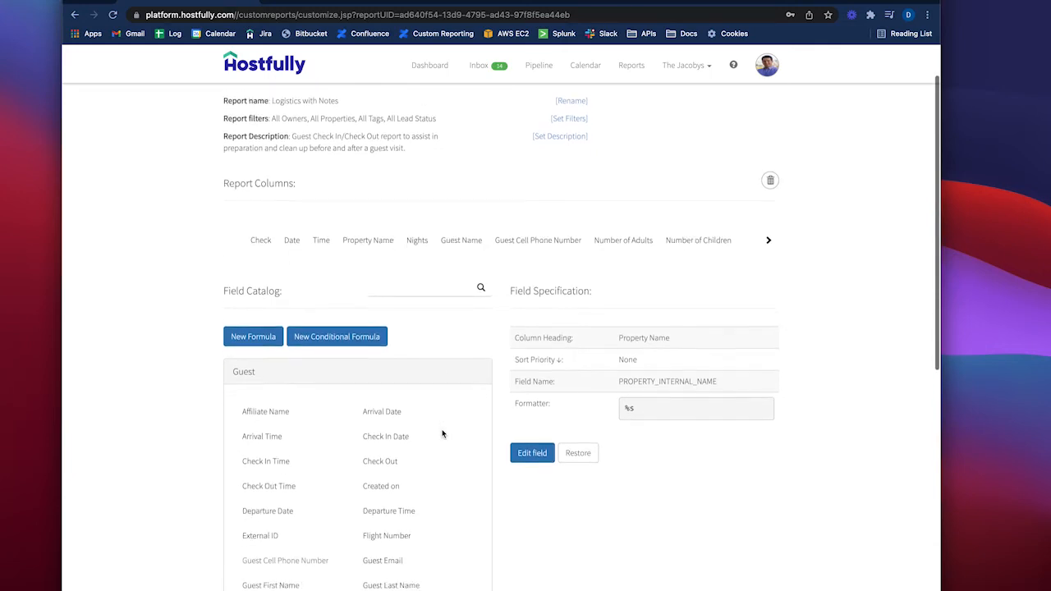
{"action": "scroll", "coordinate": [441, 429], "scroll_direction": "down", "scroll_amount": 6}
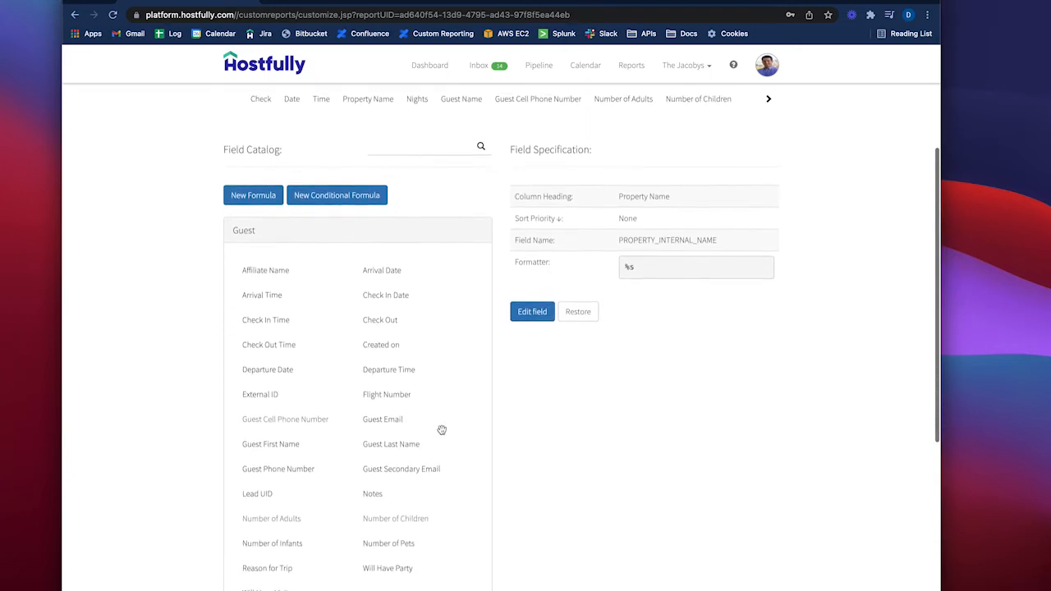
{"action": "scroll", "coordinate": [442, 433], "scroll_direction": "down", "scroll_amount": 5}
{"action": "scroll", "coordinate": [442, 434], "scroll_direction": "up", "scroll_amount": 8}
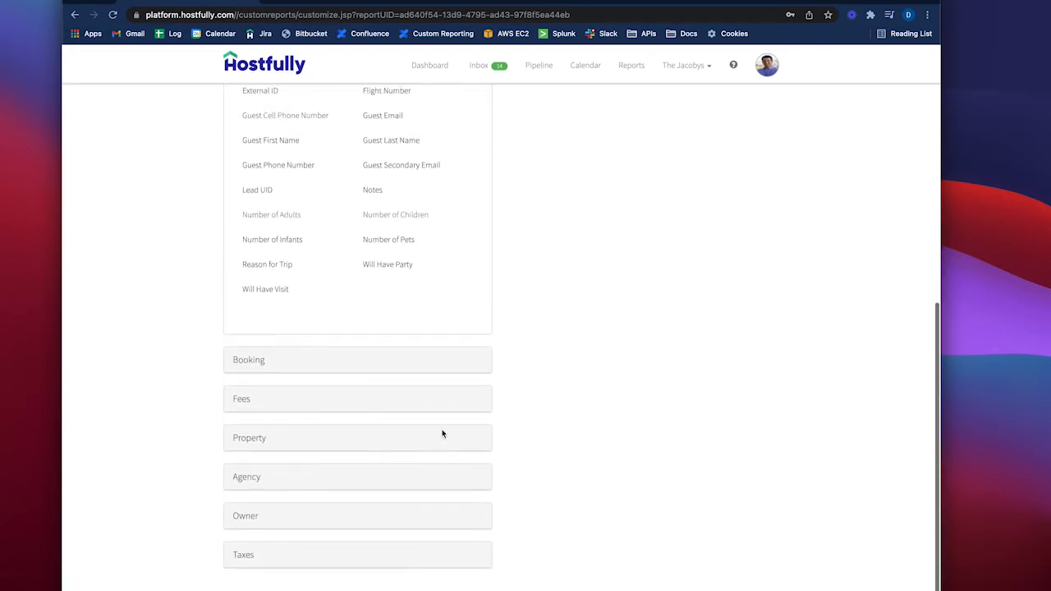
{"action": "scroll", "coordinate": [442, 434], "scroll_direction": "up", "scroll_amount": 1}
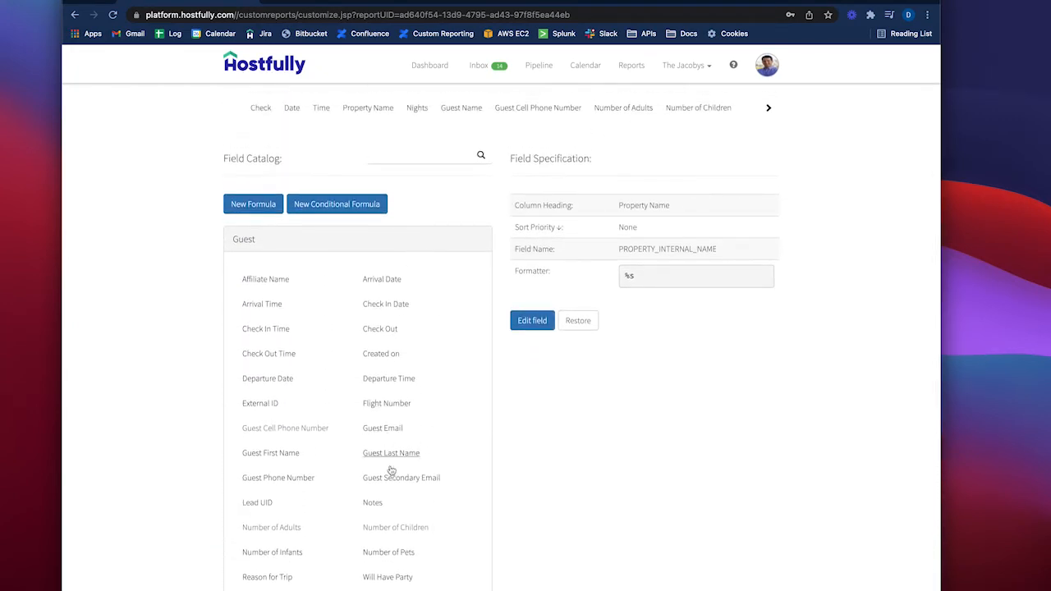
{"action": "scroll", "coordinate": [396, 534], "scroll_direction": "down", "scroll_amount": 1}
{"action": "scroll", "coordinate": [395, 533], "scroll_direction": "down", "scroll_amount": 5}
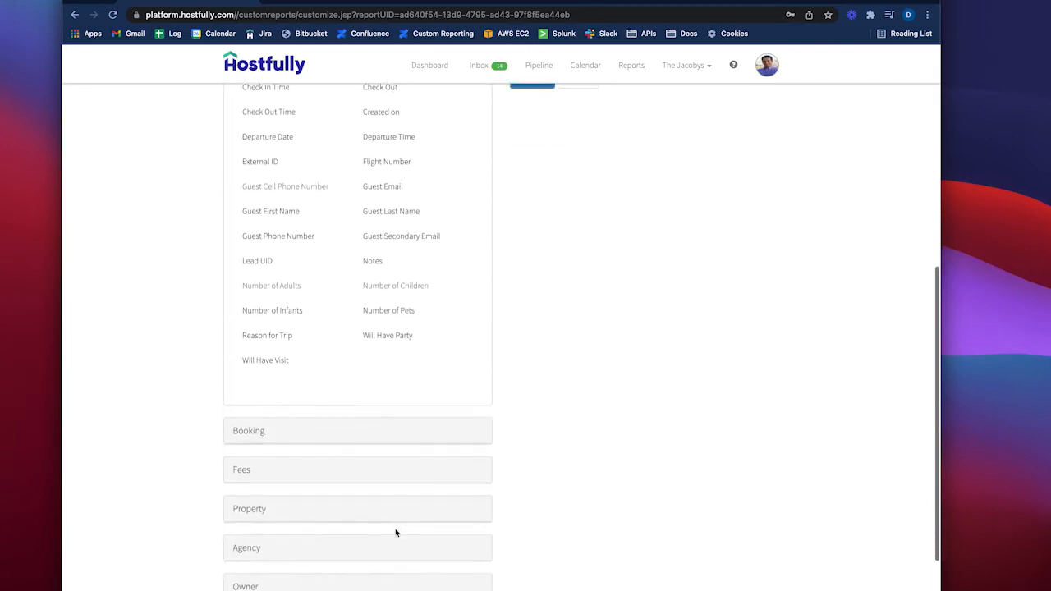
{"action": "left_click", "coordinate": [258, 394]}
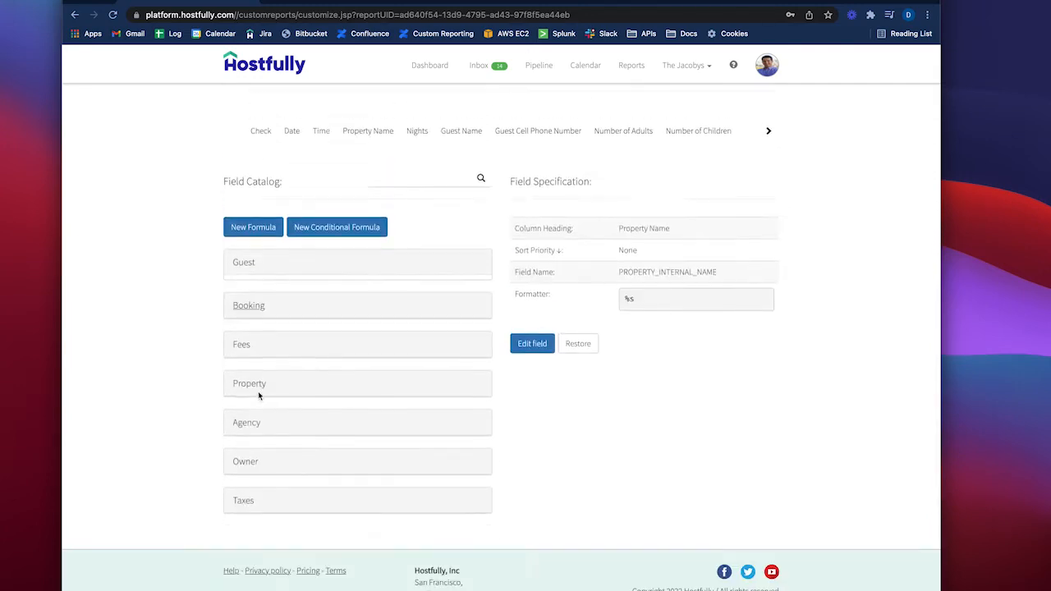
{"action": "left_click", "coordinate": [244, 345]}
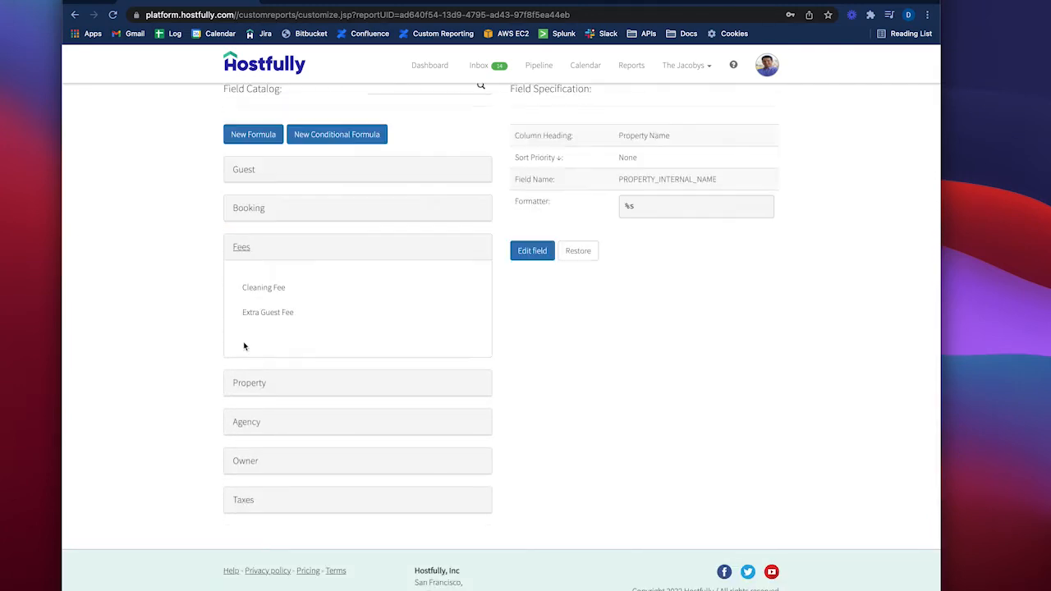
{"action": "left_click", "coordinate": [246, 392]}
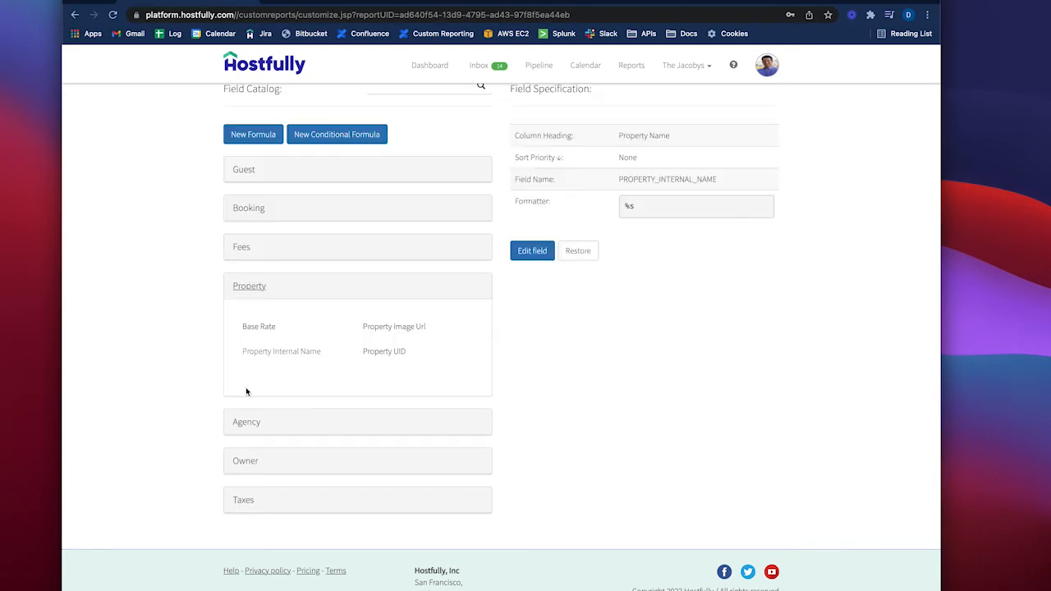
{"action": "scroll", "coordinate": [254, 379], "scroll_direction": "up", "scroll_amount": 3}
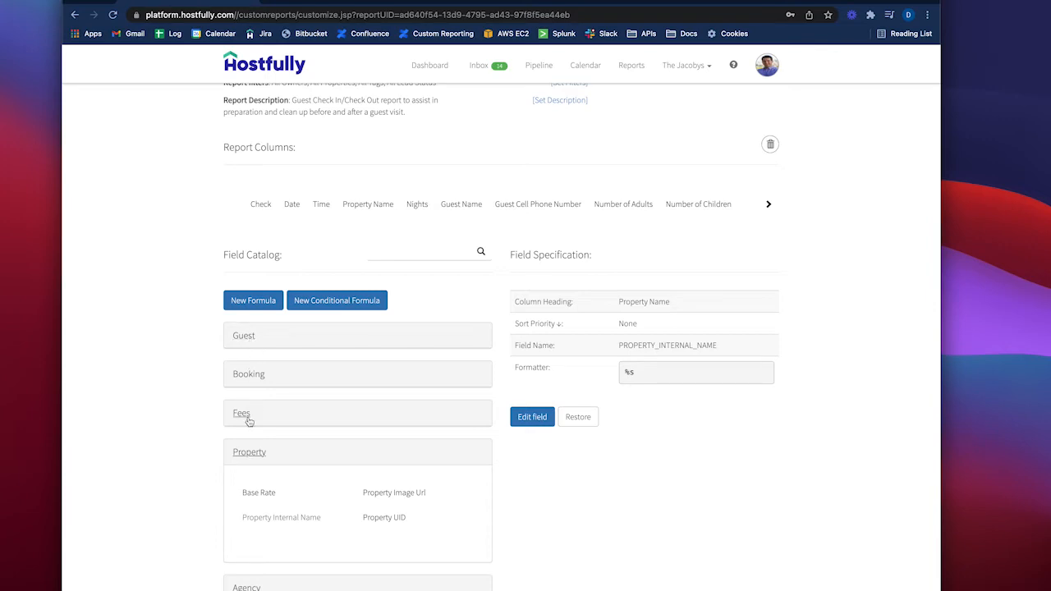
{"action": "left_click", "coordinate": [244, 337]}
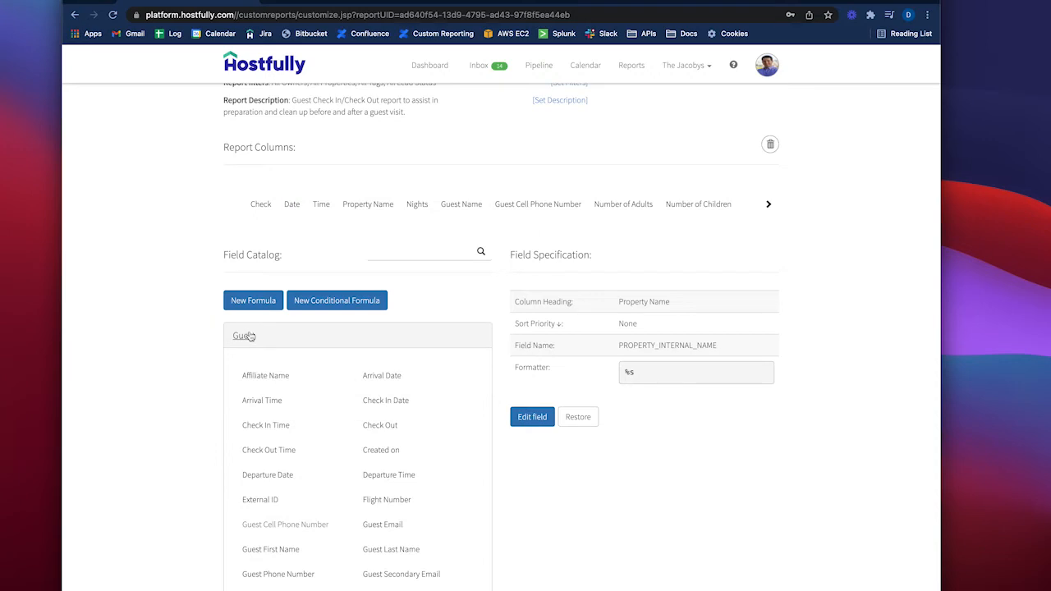
Search the field catalog for "not", add Notes as the last report column, then save the report and return to the report templates
{"action": "left_click", "coordinate": [404, 256]}
{"action": "type", "text": "not"}
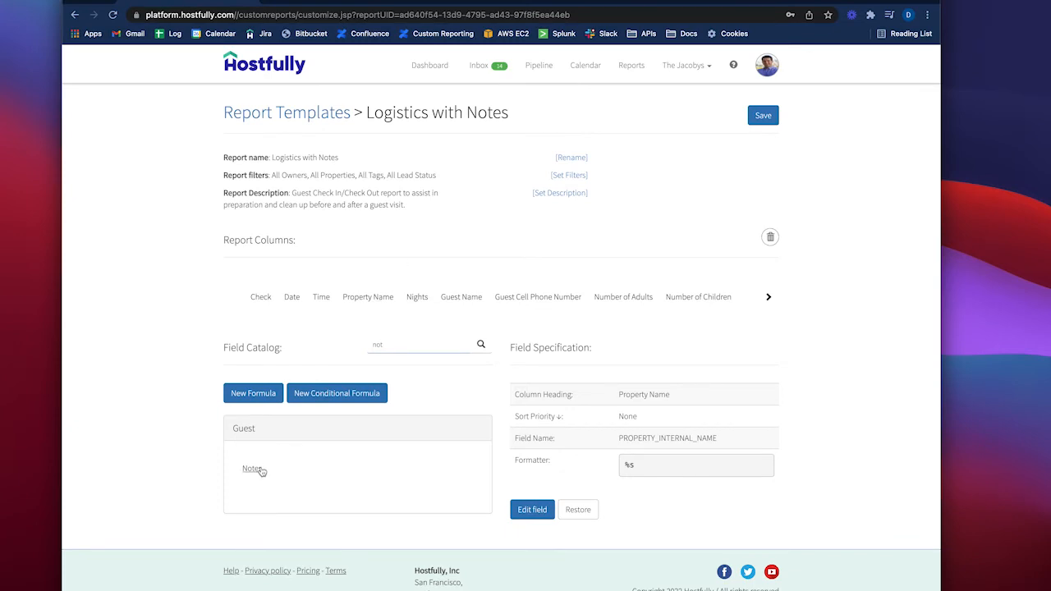
{"action": "left_click_drag", "start_coordinate": [260, 472], "coordinate": [760, 302]}
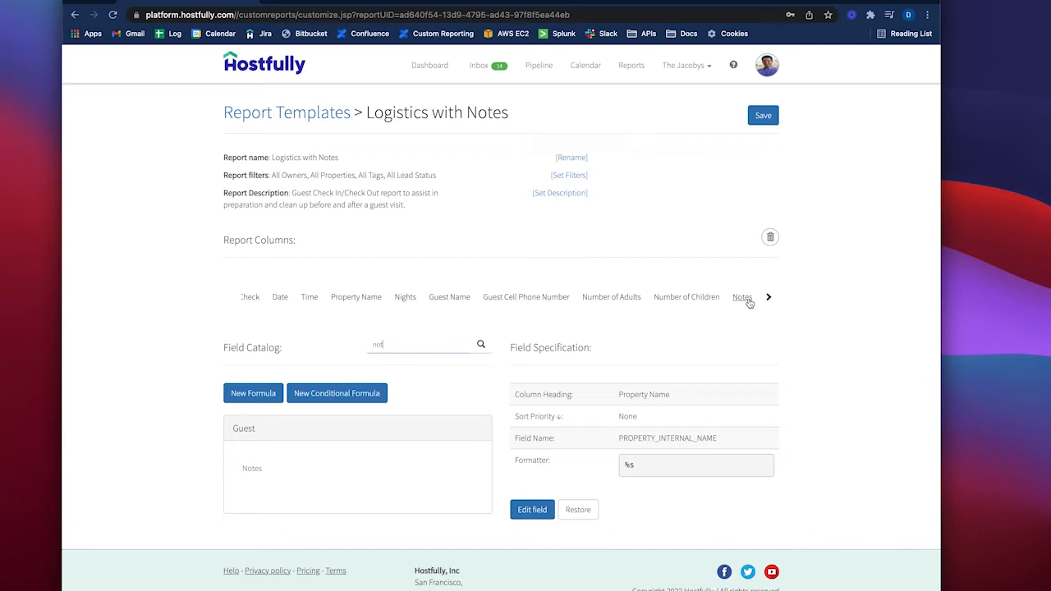
{"action": "left_click", "coordinate": [764, 116]}
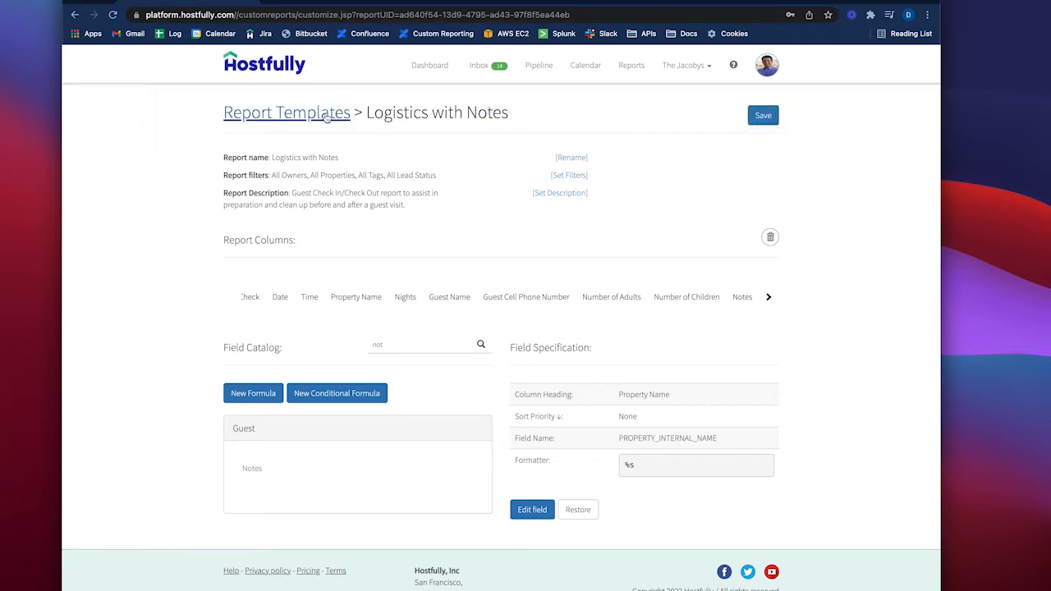
{"action": "left_click", "coordinate": [283, 116]}
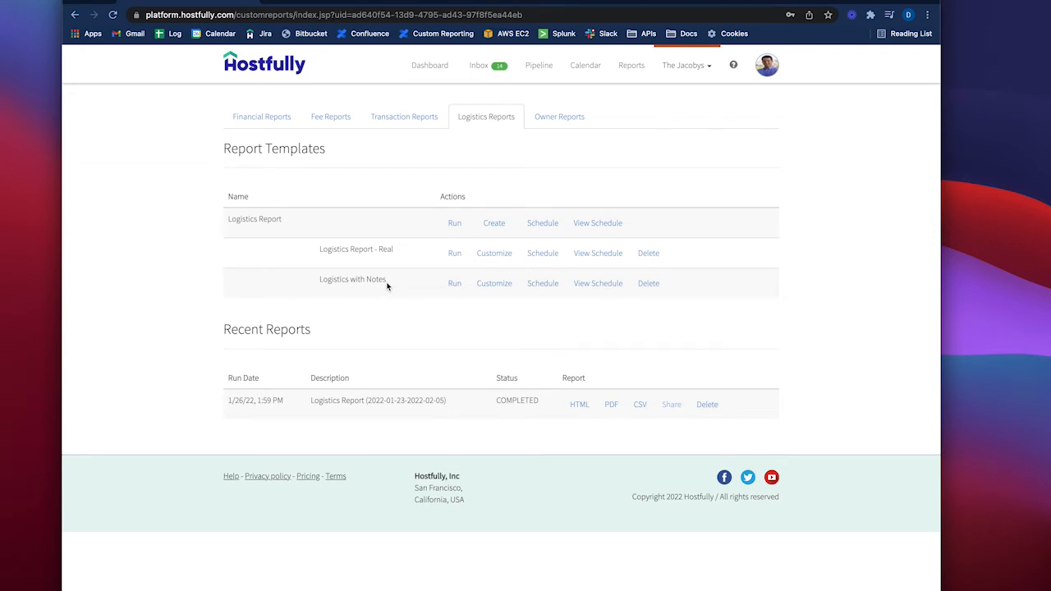
Run the Logistics with Notes report for 2022-01-01 to 2022-02-28, view its HTML version and return to the report templates
{"action": "left_click", "coordinate": [455, 283]}
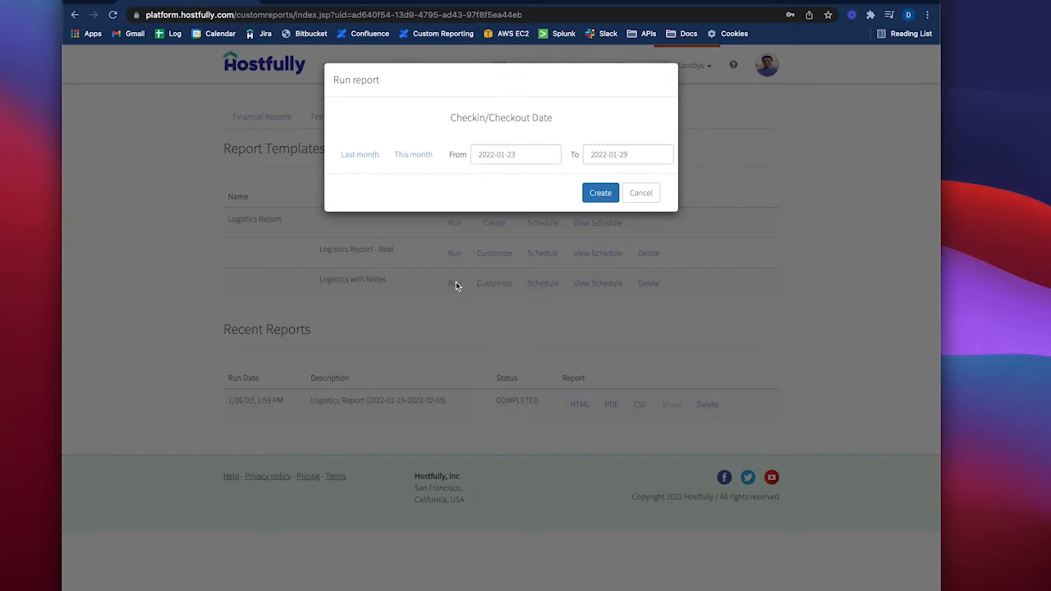
{"action": "left_click", "coordinate": [530, 159]}
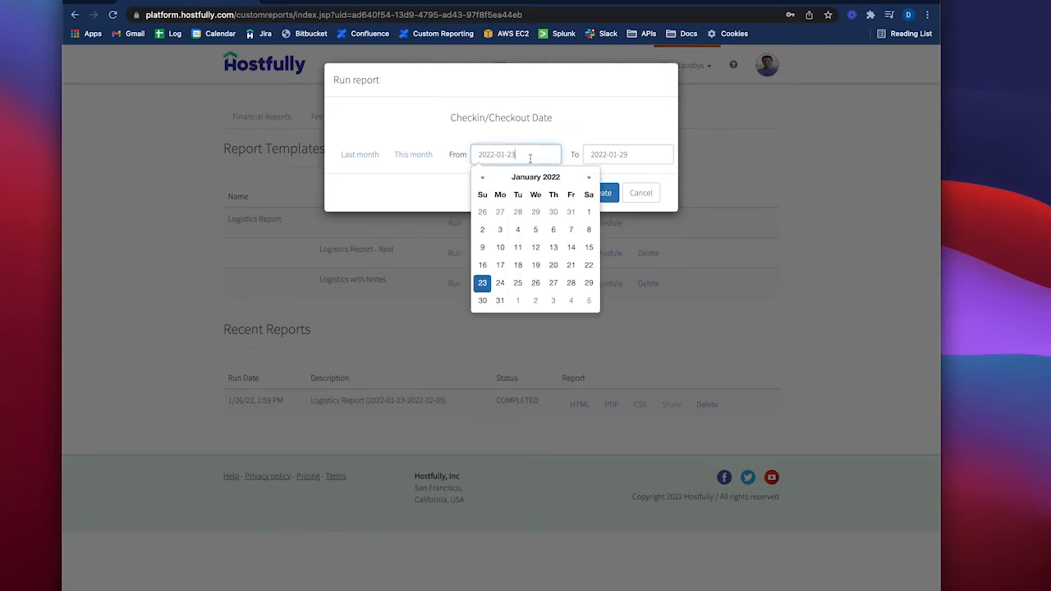
{"action": "left_click", "coordinate": [587, 212]}
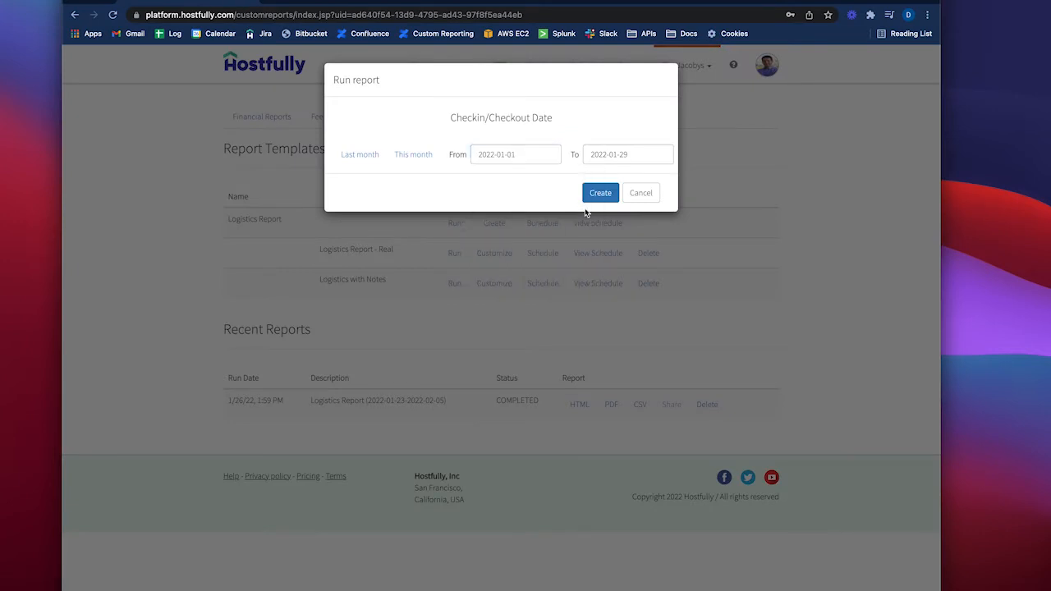
{"action": "left_click", "coordinate": [622, 152]}
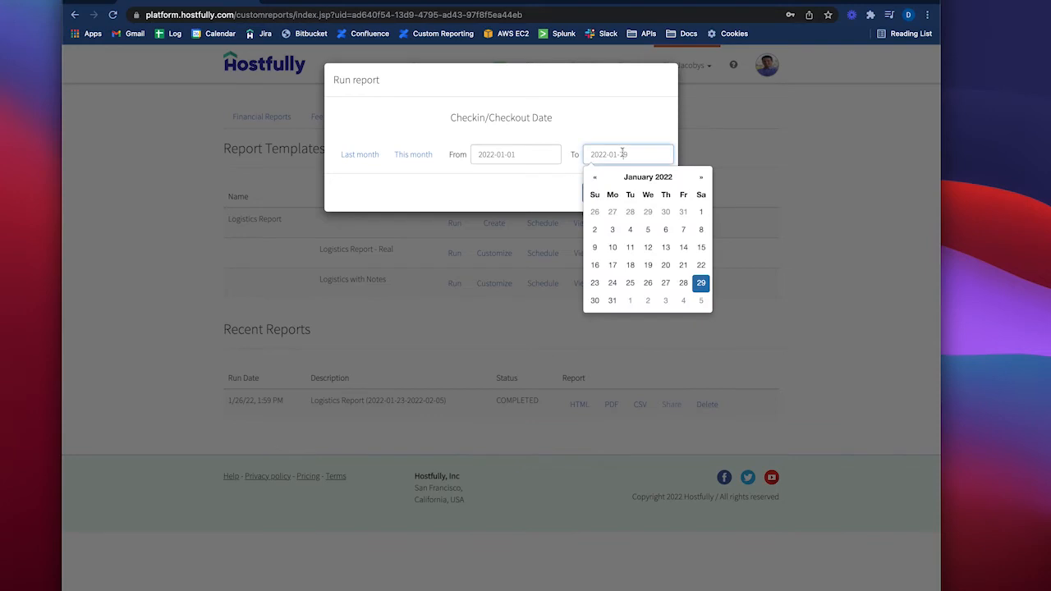
{"action": "left_click", "coordinate": [700, 177]}
{"action": "left_click", "coordinate": [614, 282]}
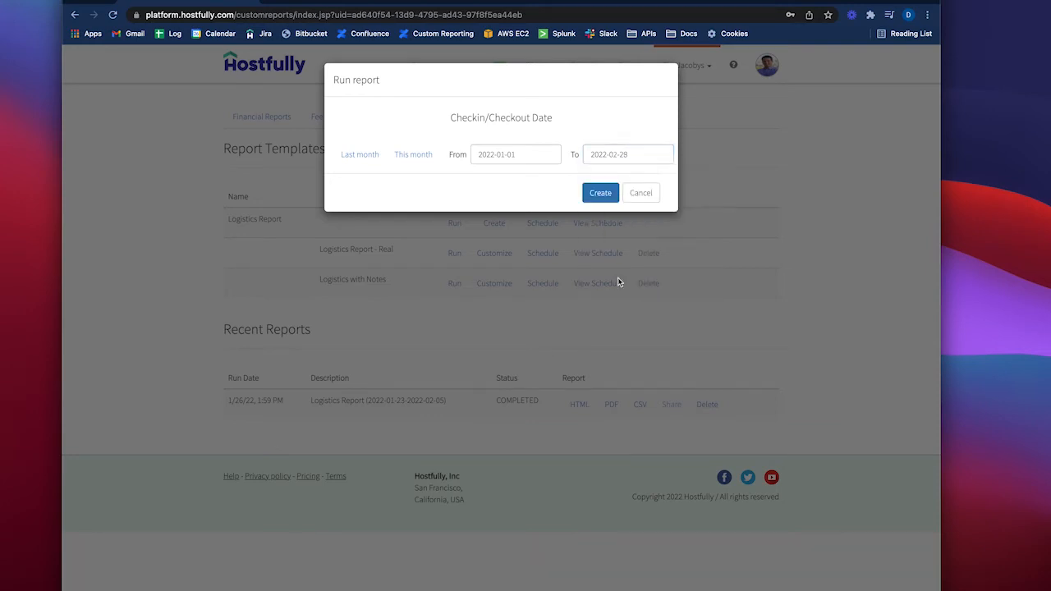
{"action": "left_click", "coordinate": [609, 197]}
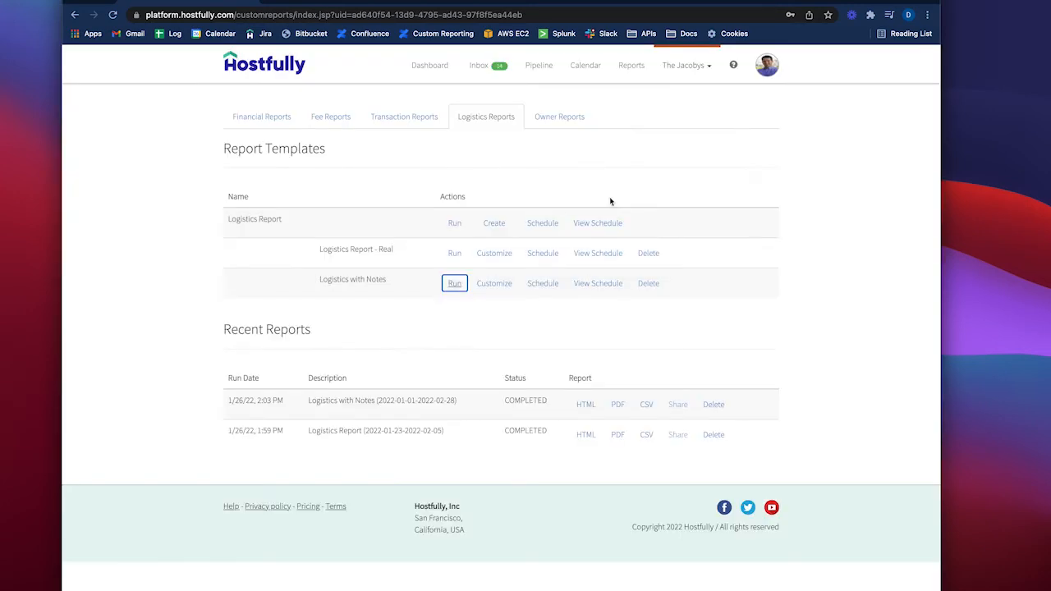
{"action": "left_click", "coordinate": [585, 405]}
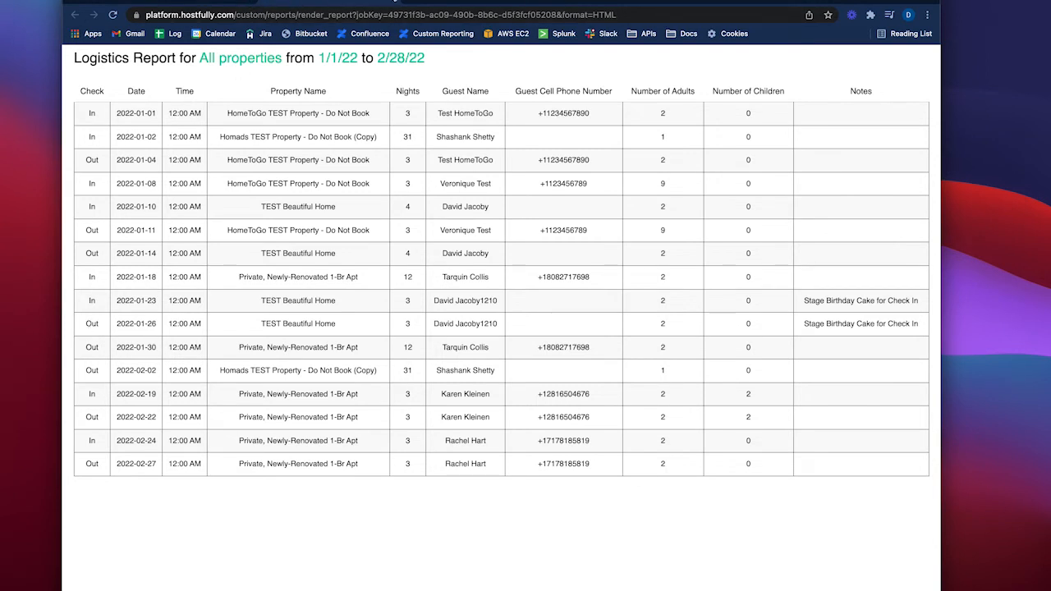
{"action": "left_click", "coordinate": [393, 0]}
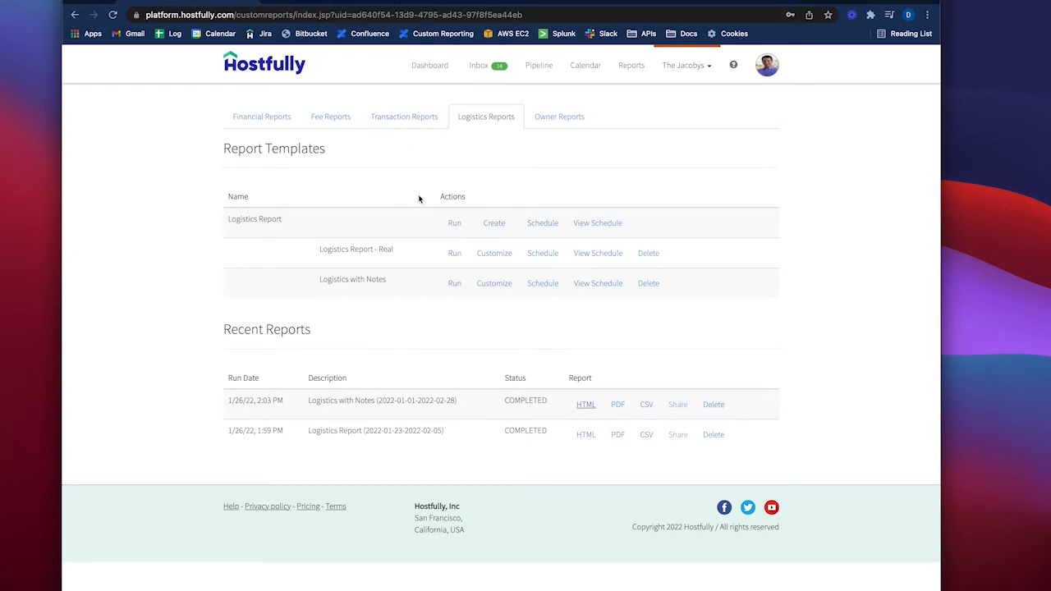
Create a custom report from the Financial Report template named "Financial Report with Channel Commission"
{"action": "left_click", "coordinate": [267, 117]}
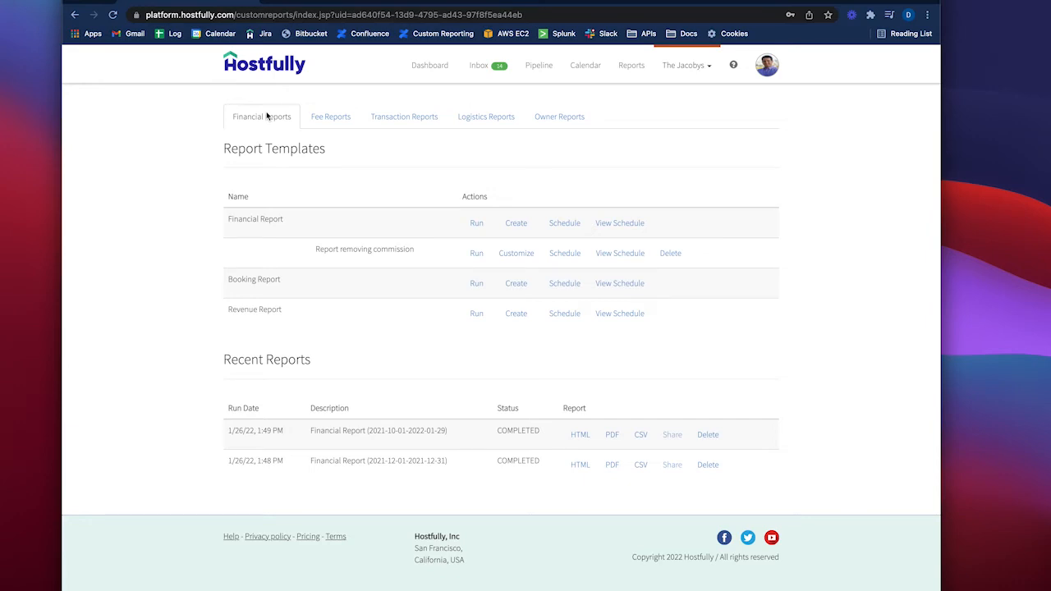
{"action": "left_click", "coordinate": [513, 224]}
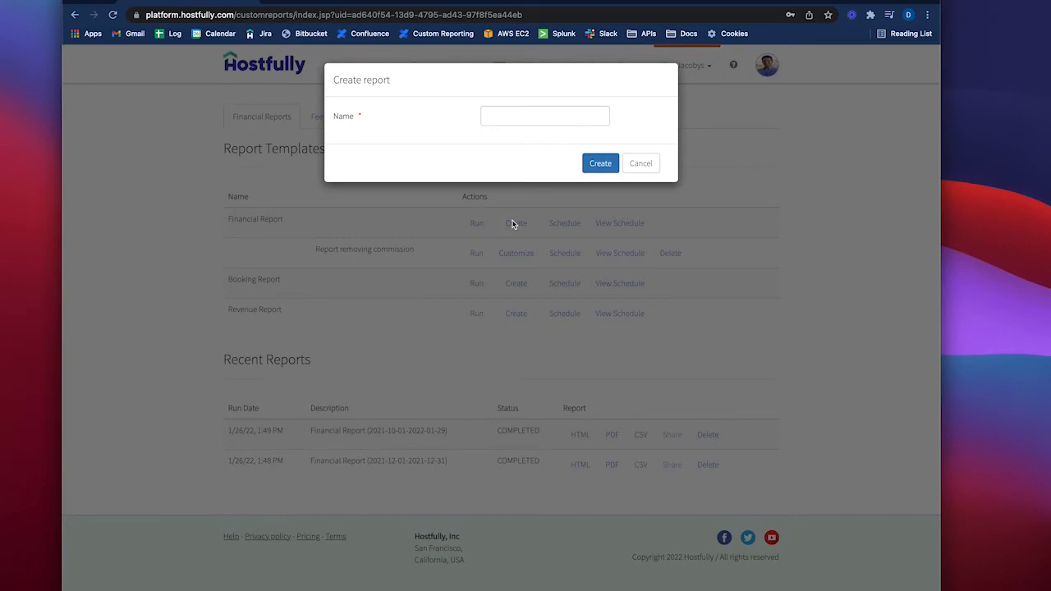
{"action": "left_click", "coordinate": [516, 115]}
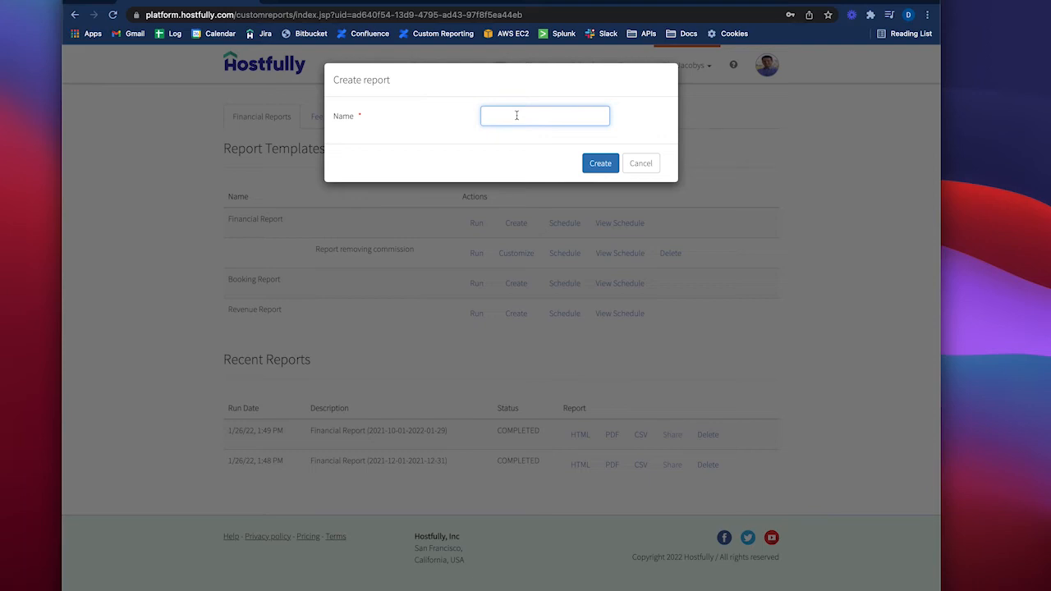
{"action": "type", "text": "Financial"}
{"action": "type", "text": " Report with Cr"}
{"action": "type", "text": "annel Com"}
{"action": "type", "text": "mission"}
{"action": "left_click", "coordinate": [601, 163]}
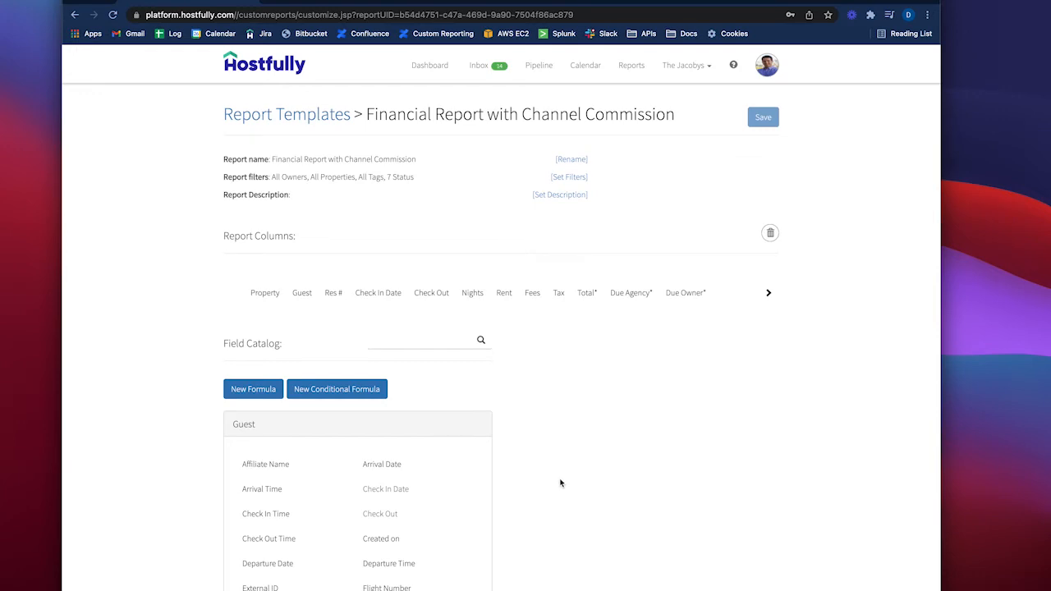
Try removing {CLEANING_FEE_TAX} from the Tax column's formula, save the field and restore its original formula
{"action": "scroll", "coordinate": [559, 485], "scroll_direction": "down", "scroll_amount": 2}
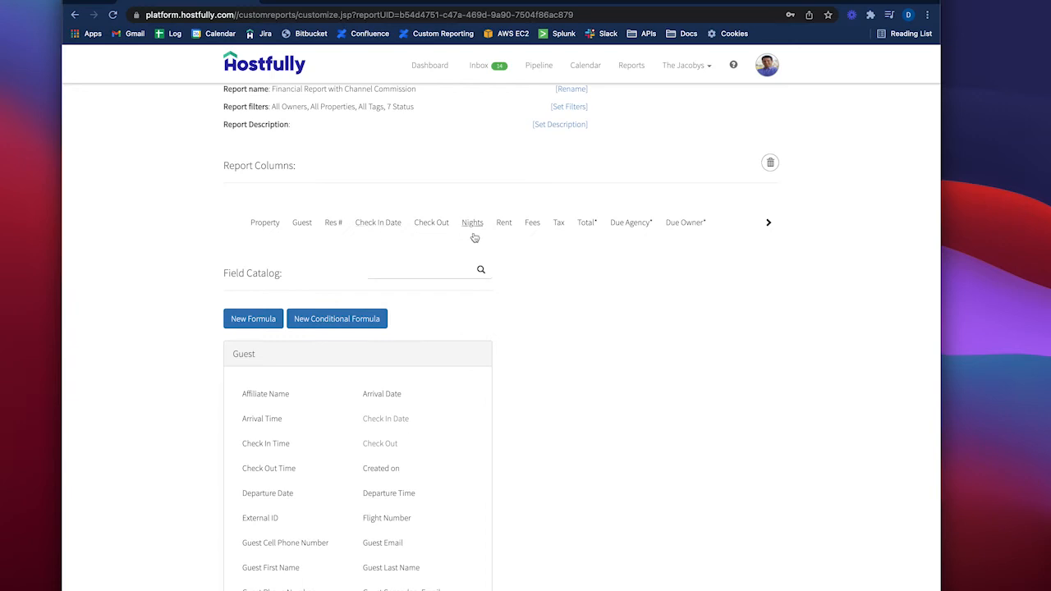
{"action": "left_click", "coordinate": [560, 223]}
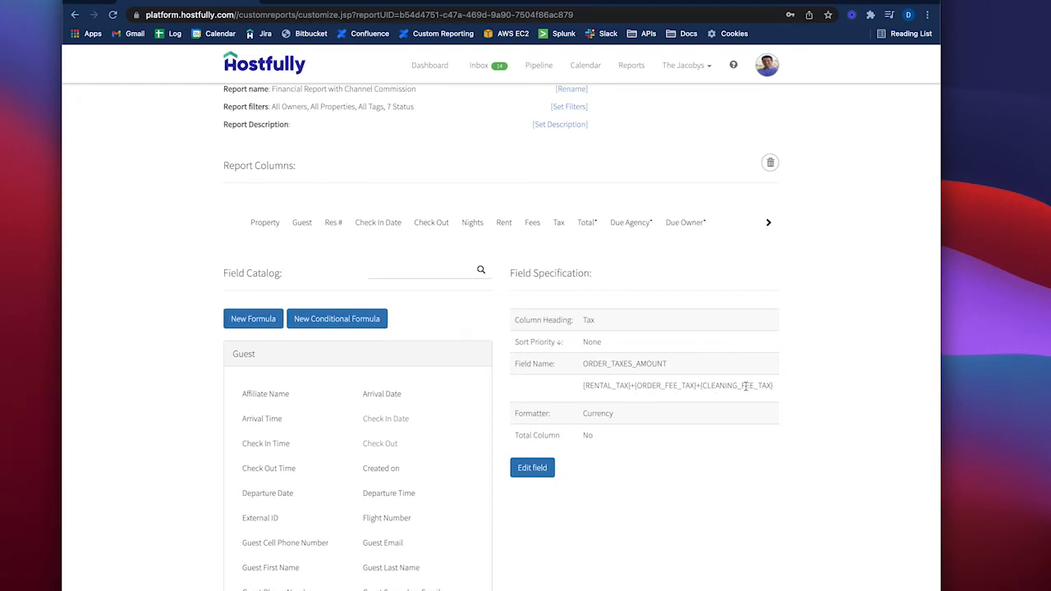
{"action": "left_click", "coordinate": [547, 468]}
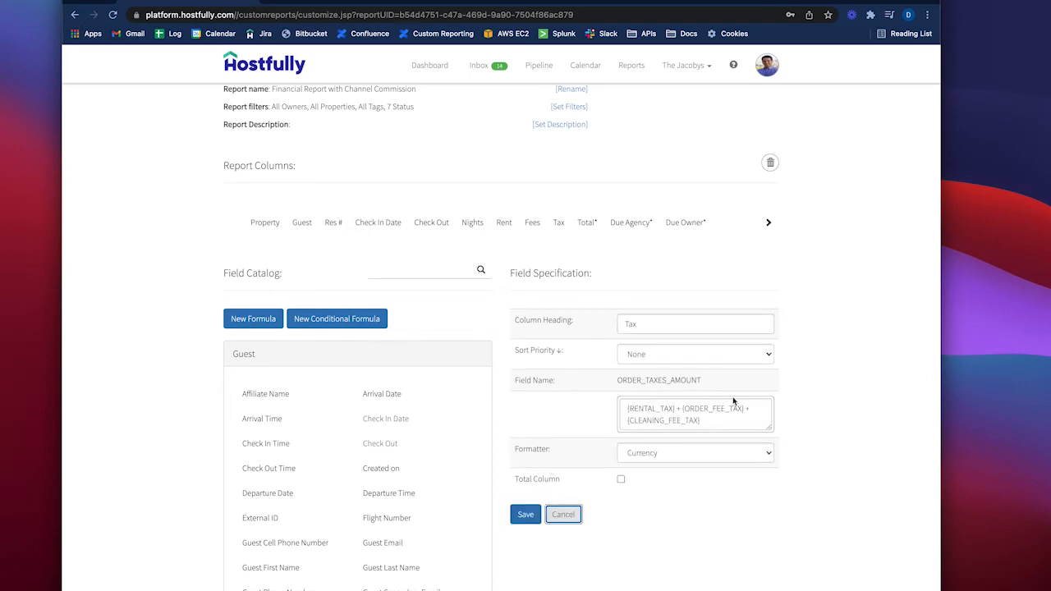
{"action": "left_click_drag", "start_coordinate": [701, 420], "coordinate": [621, 422]}
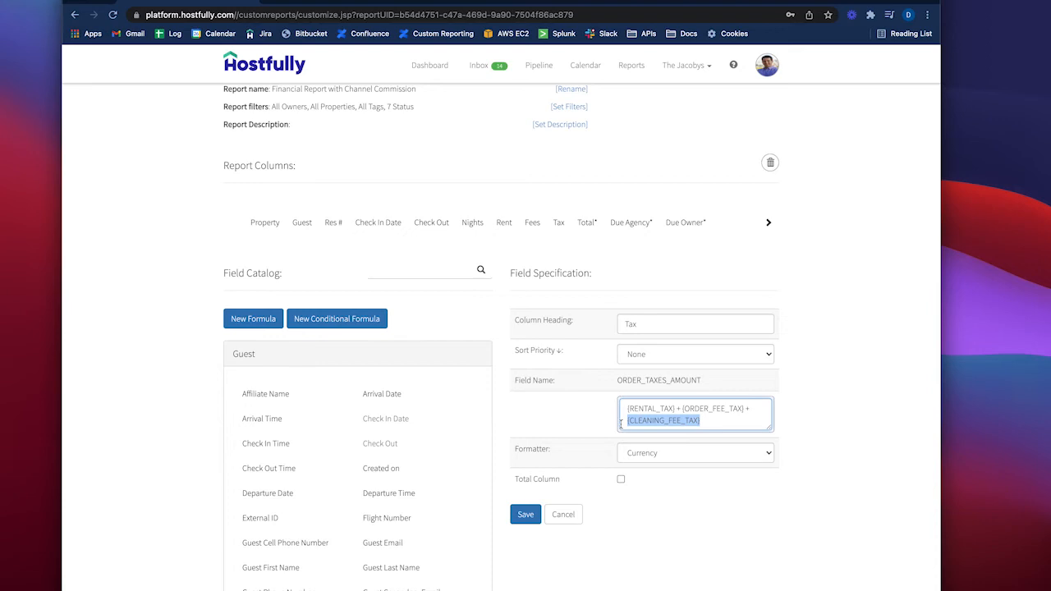
{"action": "key", "text": "BackSpace"}
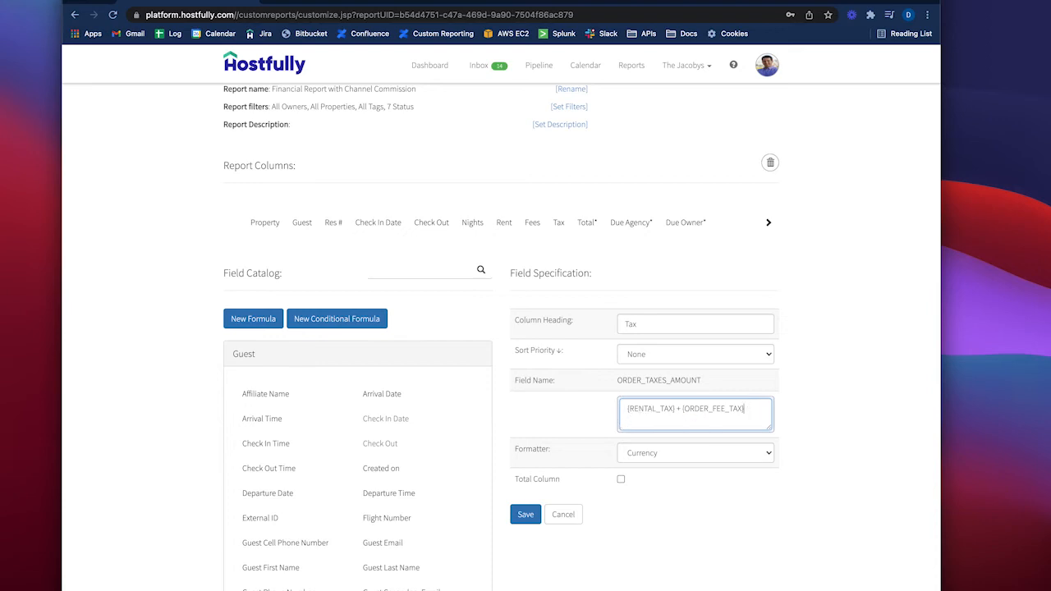
{"action": "left_click", "coordinate": [527, 515]}
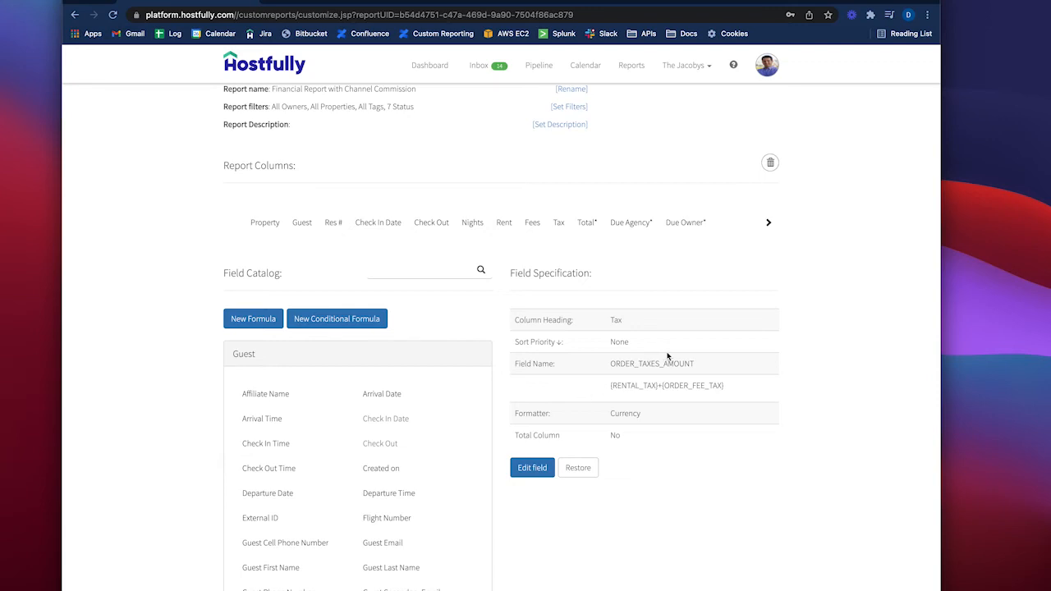
{"action": "left_click", "coordinate": [580, 468]}
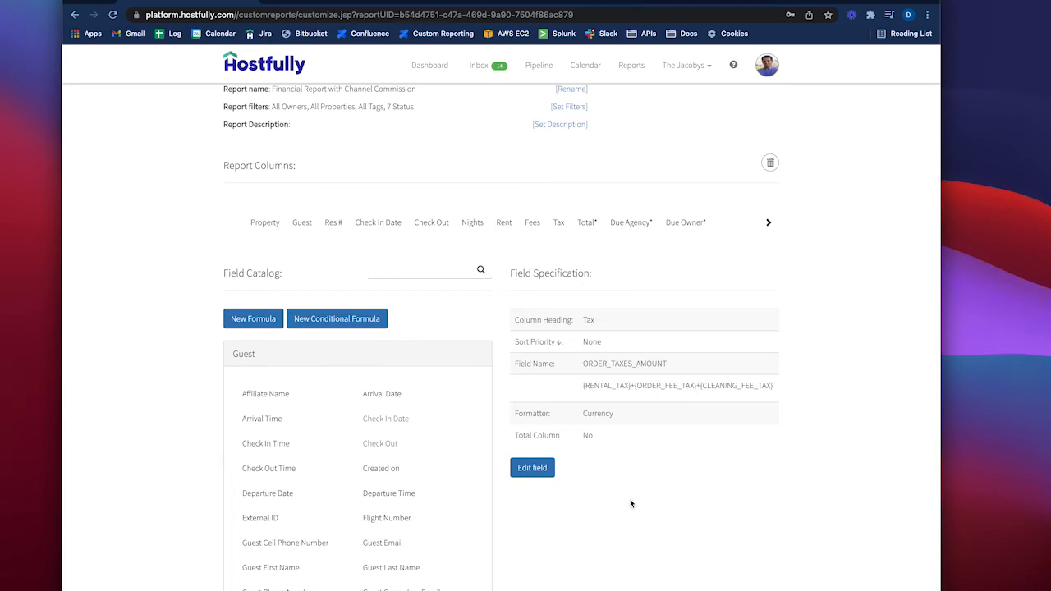
Start a new conditional formula field and set its column heading to "Channel Commission"
{"action": "scroll", "coordinate": [630, 503], "scroll_direction": "up", "scroll_amount": 1}
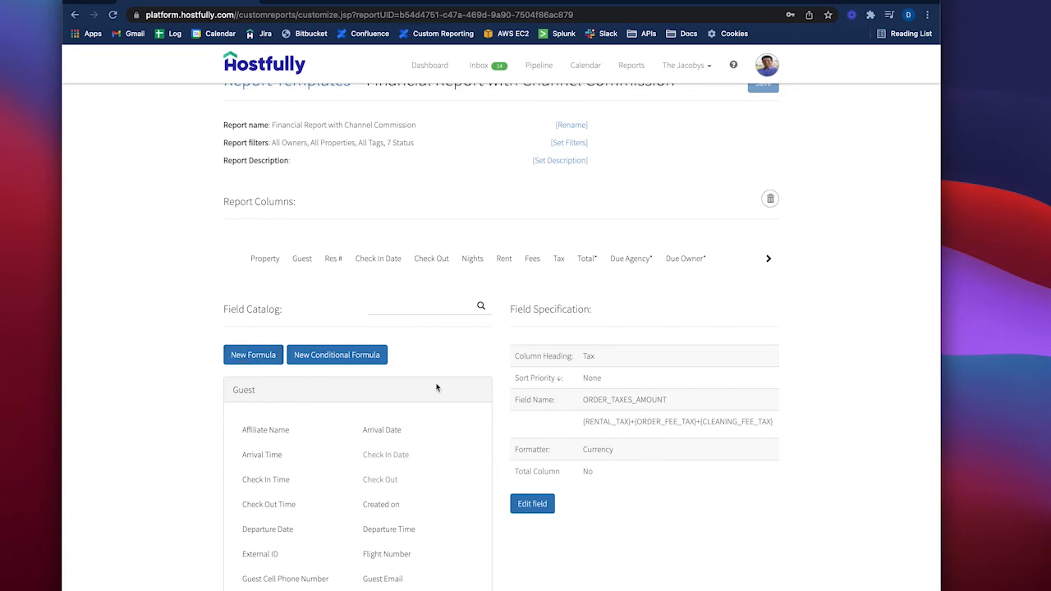
{"action": "left_click", "coordinate": [354, 358]}
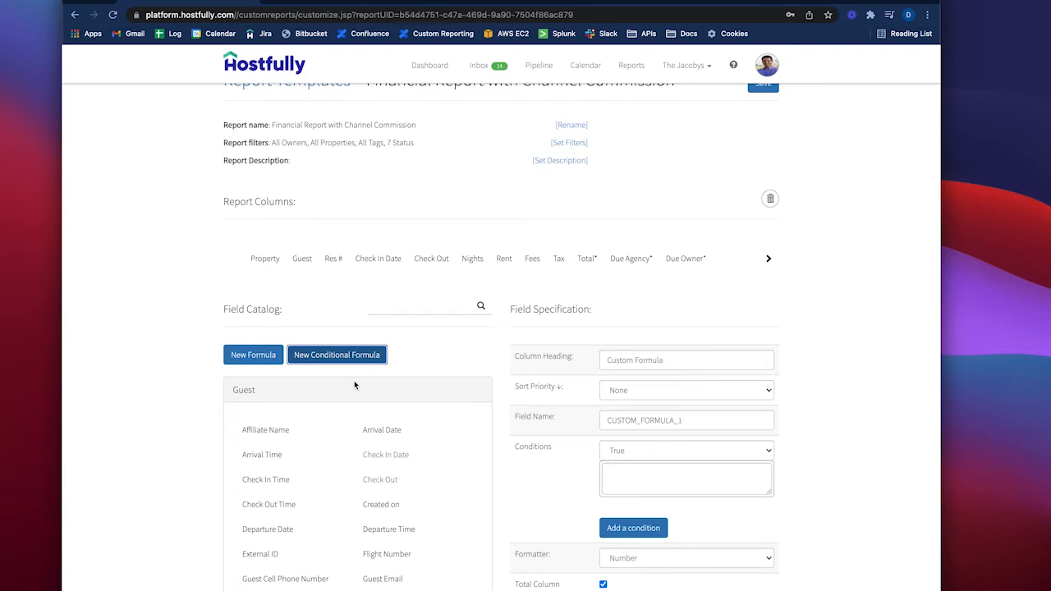
{"action": "triple_click", "coordinate": [657, 361]}
{"action": "type", "text": "C"}
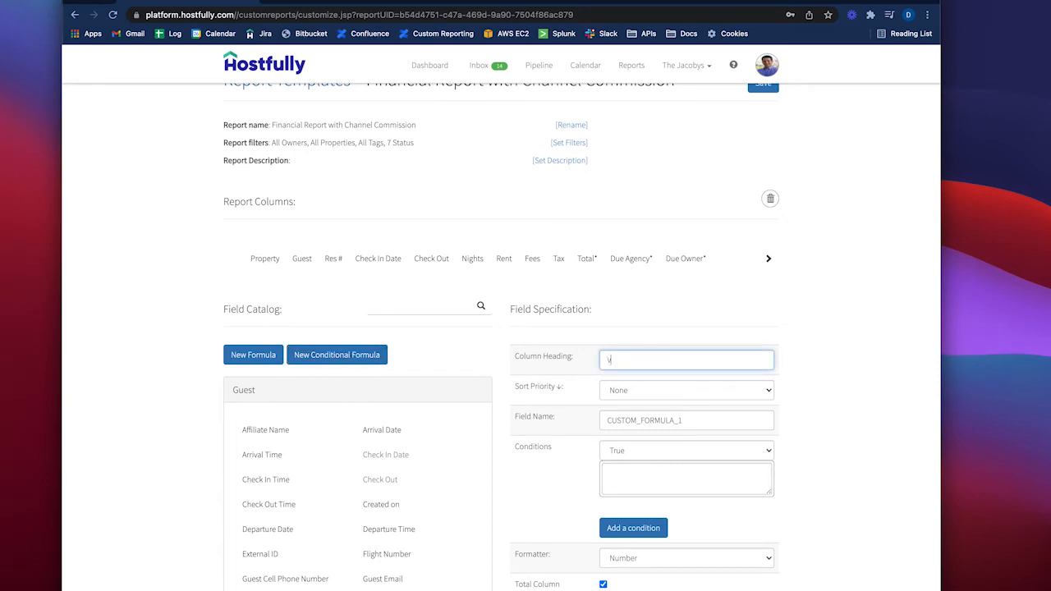
{"action": "key", "text": "BackSpace"}
{"action": "type", "text": "Cha"}
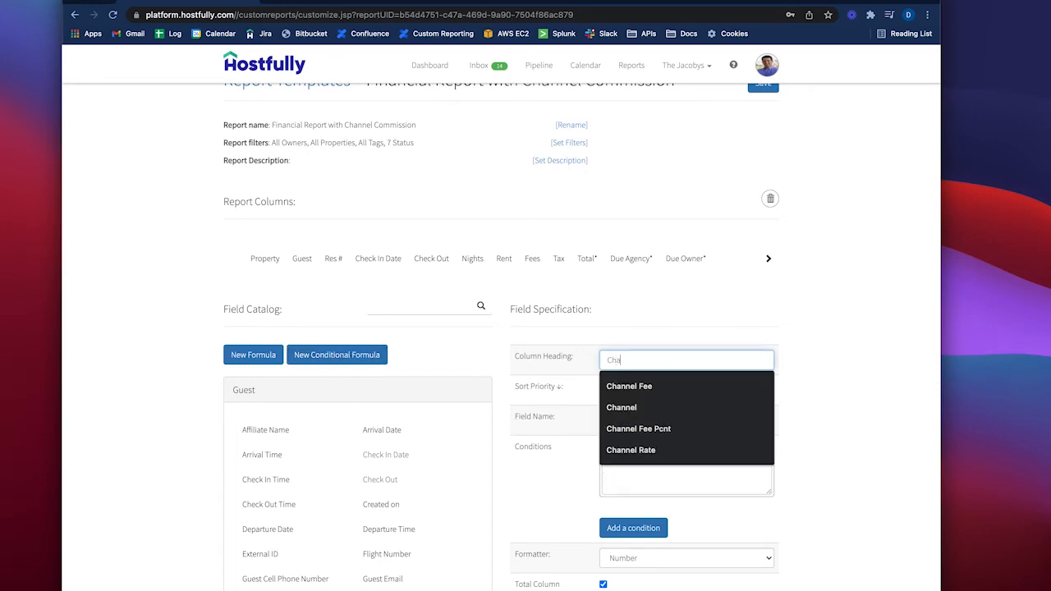
{"action": "type", "text": "nnel Commission"}
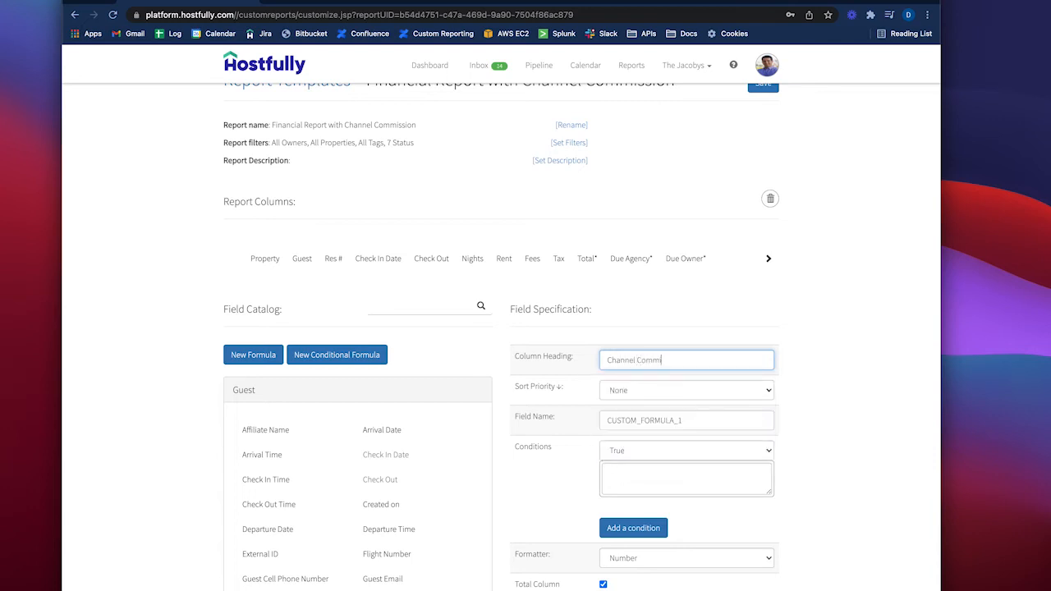
Set the conditional formula's field name to CHANNEL_COMMISSION_RATE
{"action": "left_click", "coordinate": [668, 419]}
{"action": "double_click", "coordinate": [669, 420]}
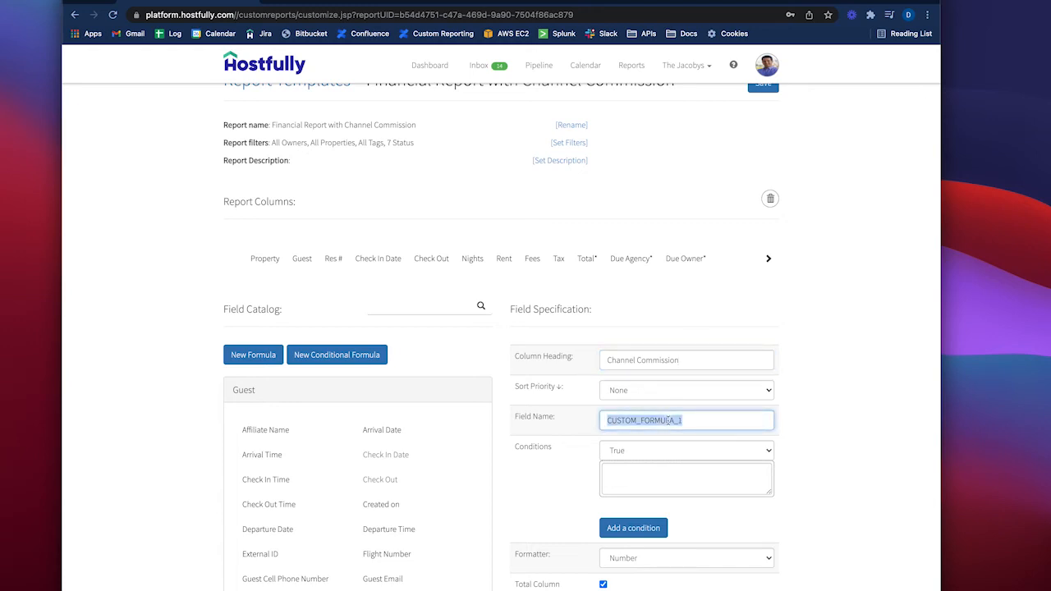
{"action": "type", "text": "CHANNL"}
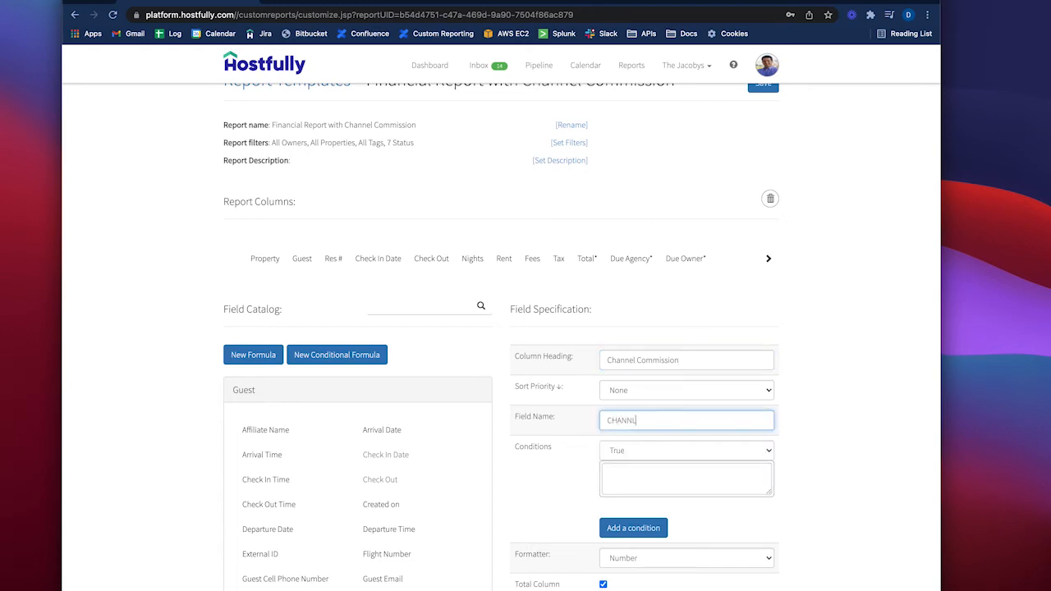
{"action": "key", "text": "BackSpace"}
{"action": "type", "text": "EL_COMMISSION"}
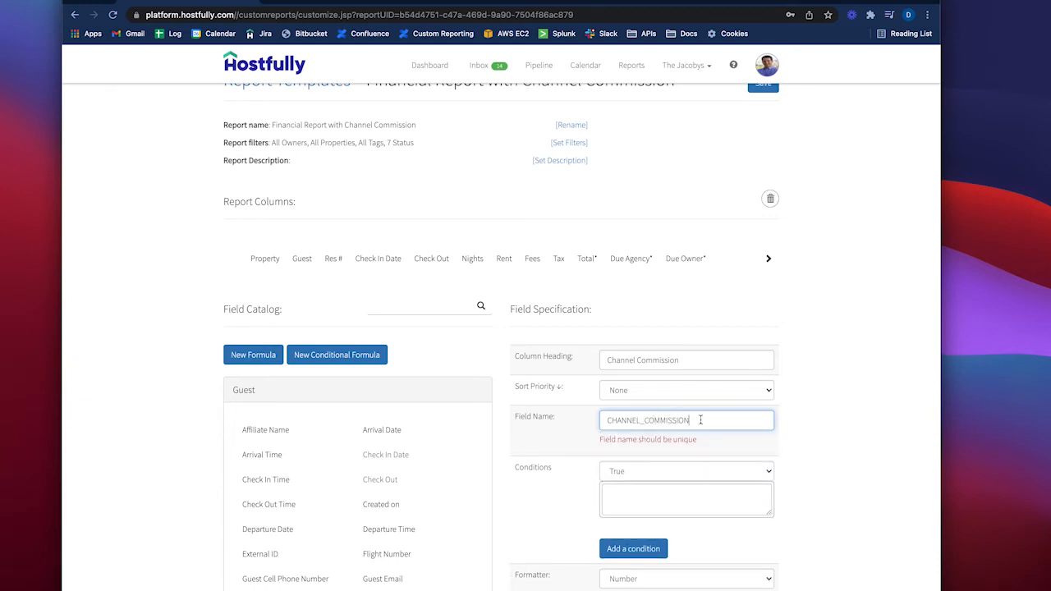
{"action": "type", "text": "_RATE"}
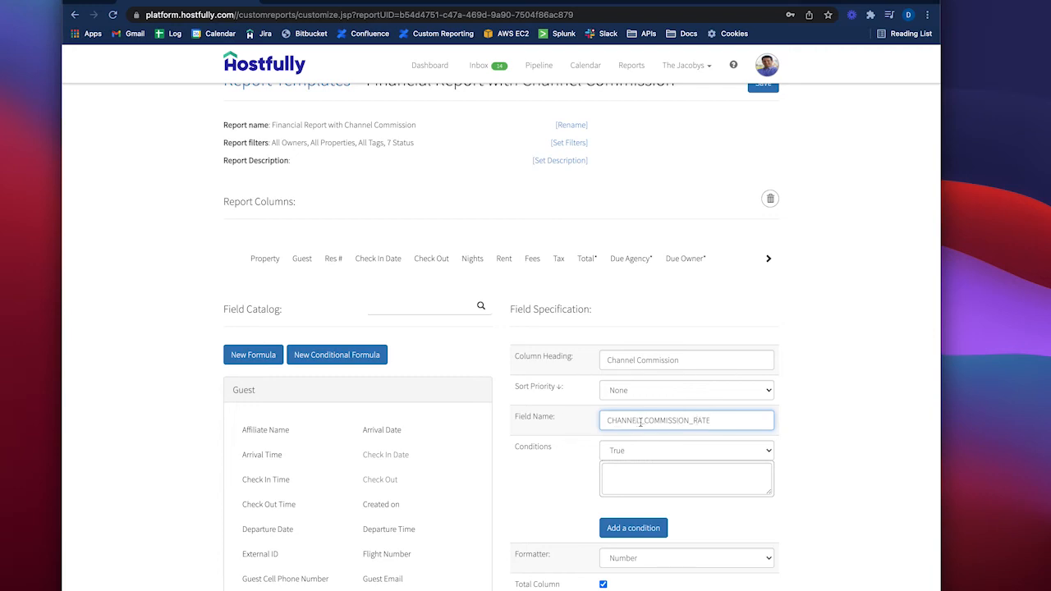
Set the formula's first condition to isChannel(Hostfully) with the value 0.01
{"action": "left_click", "coordinate": [698, 456]}
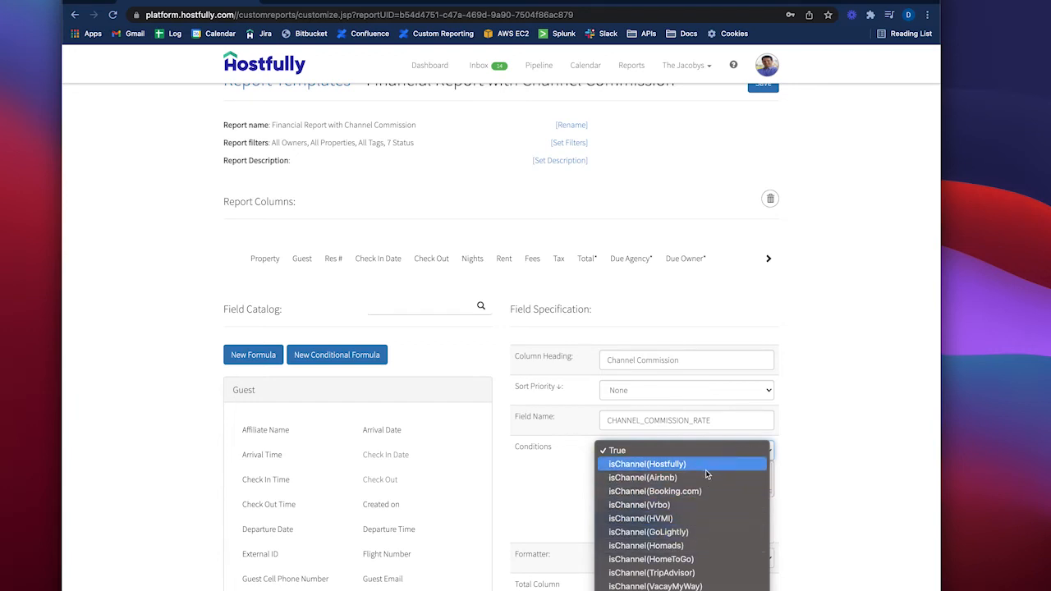
{"action": "scroll", "coordinate": [706, 473], "scroll_direction": "down", "scroll_amount": 5}
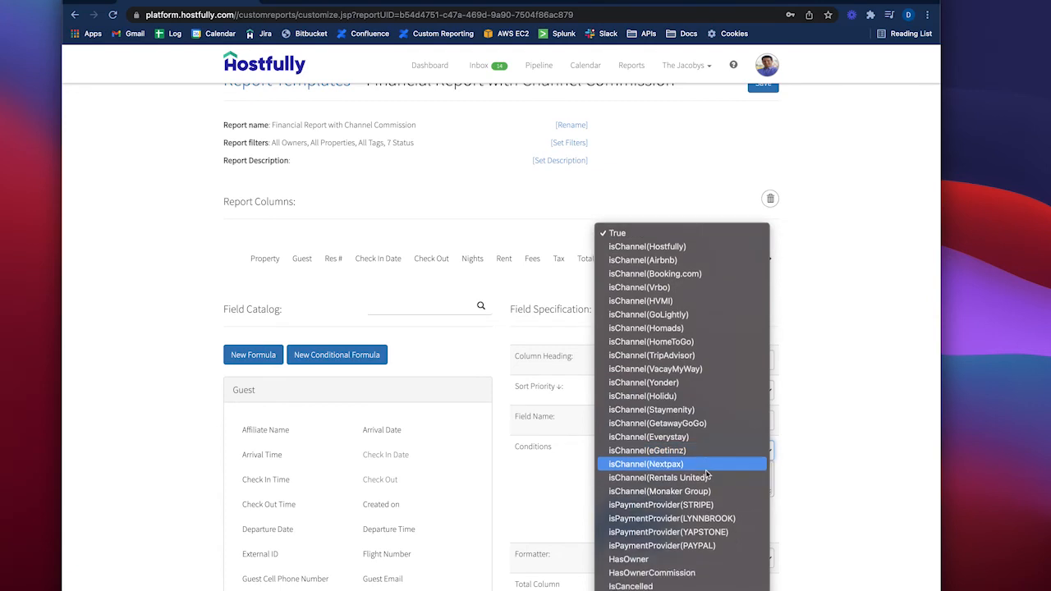
{"action": "left_click", "coordinate": [770, 245]}
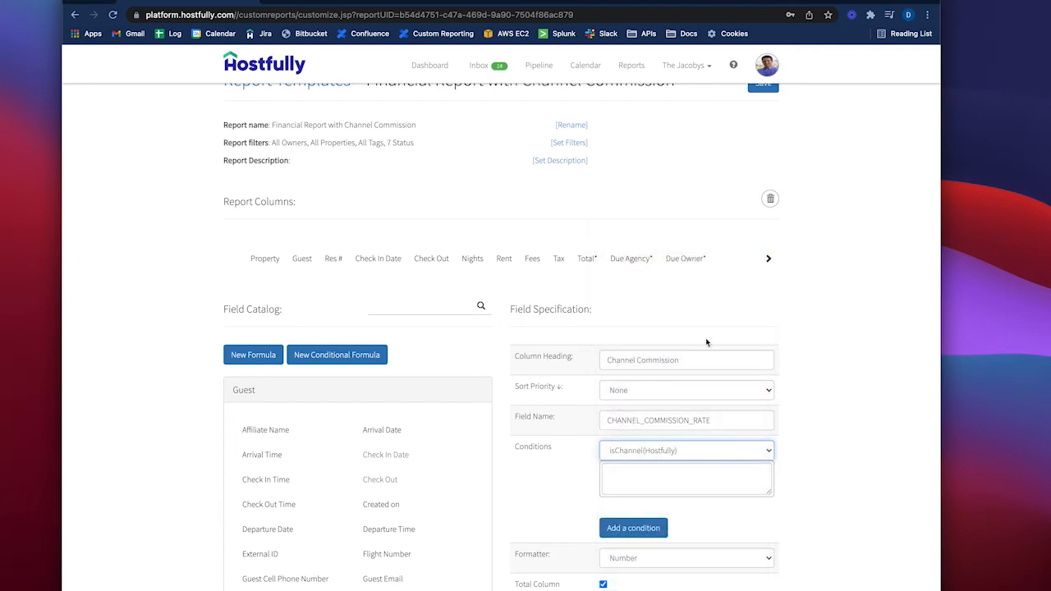
{"action": "left_click", "coordinate": [686, 484]}
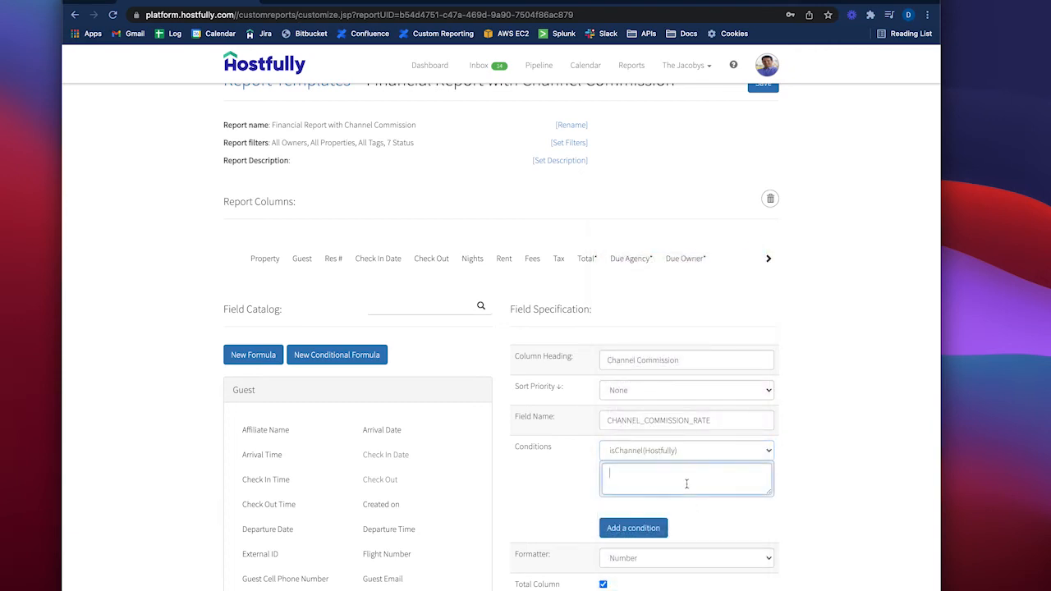
{"action": "type", "text": "0.01"}
Add a second condition to the formula, isChannel(Airbnb), with the value 0.15
{"action": "left_click", "coordinate": [657, 529]}
{"action": "left_click", "coordinate": [655, 518]}
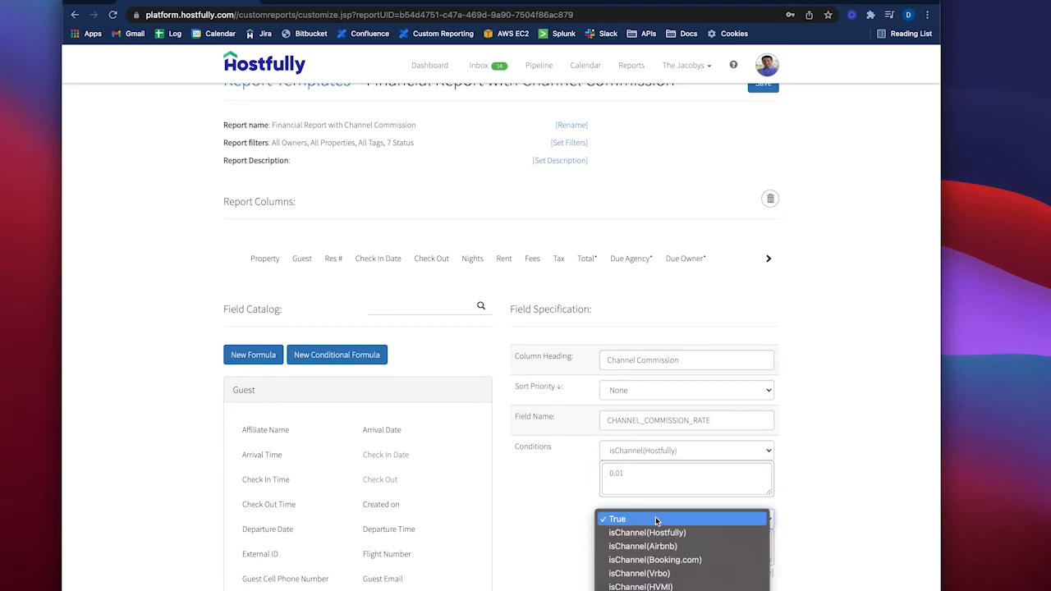
{"action": "left_click", "coordinate": [655, 547]}
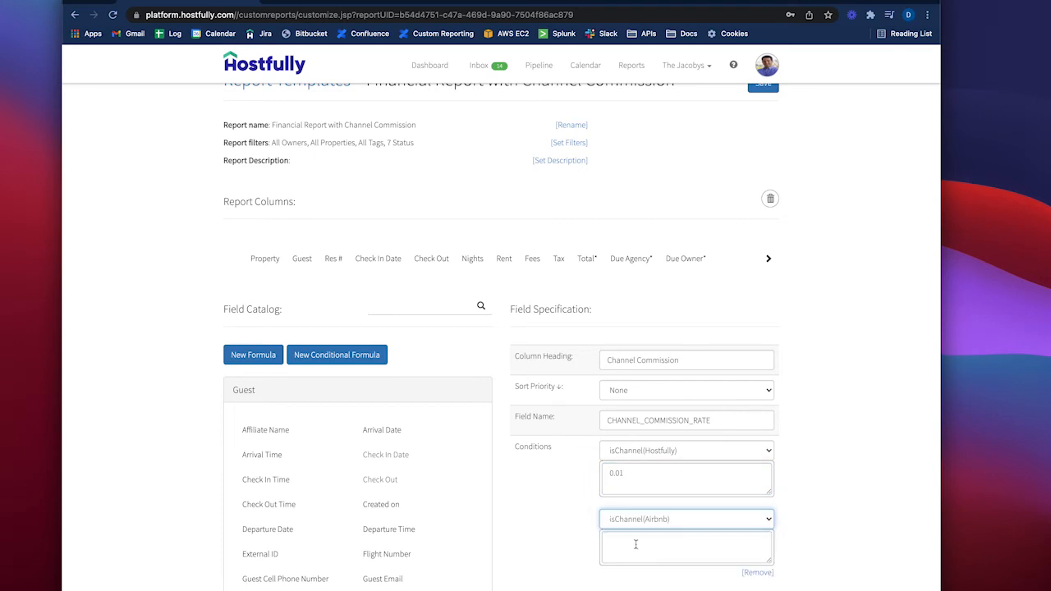
{"action": "left_click", "coordinate": [636, 546]}
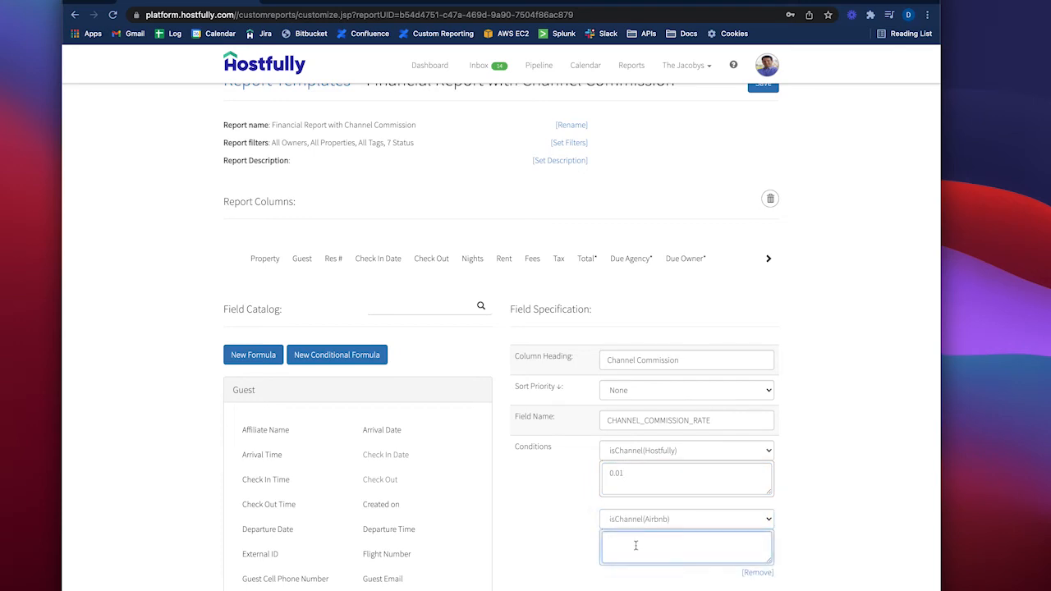
{"action": "type", "text": "0.13"}
{"action": "key", "text": "BackSpace"}
{"action": "type", "text": "5"}
Add a third condition to the formula, isChannel(Booking.com), with the value 0.05
{"action": "left_click", "coordinate": [645, 590]}
{"action": "scroll", "coordinate": [655, 564], "scroll_direction": "down", "scroll_amount": 3}
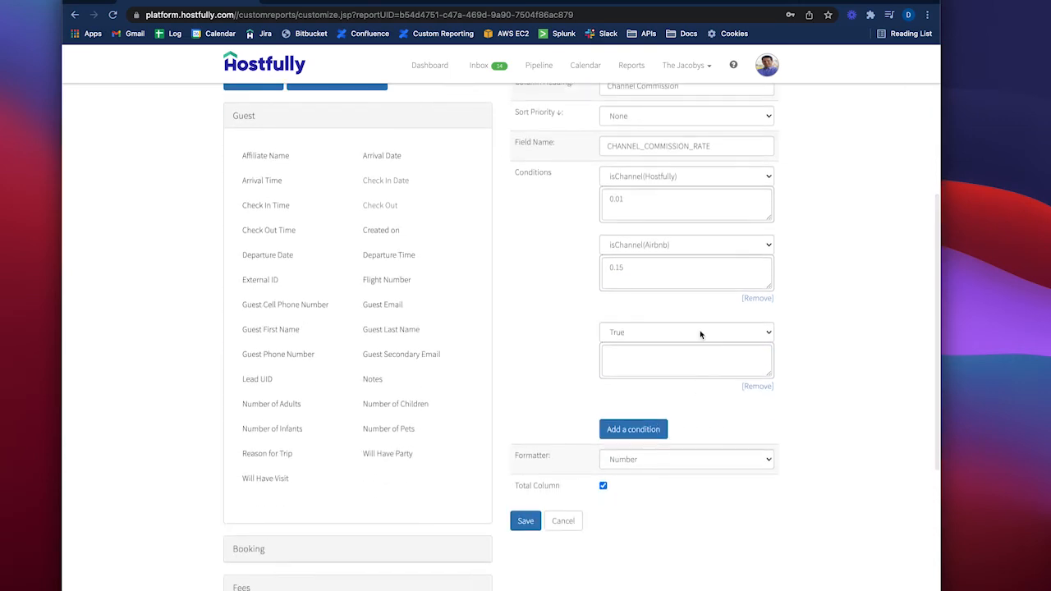
{"action": "left_click", "coordinate": [701, 333]}
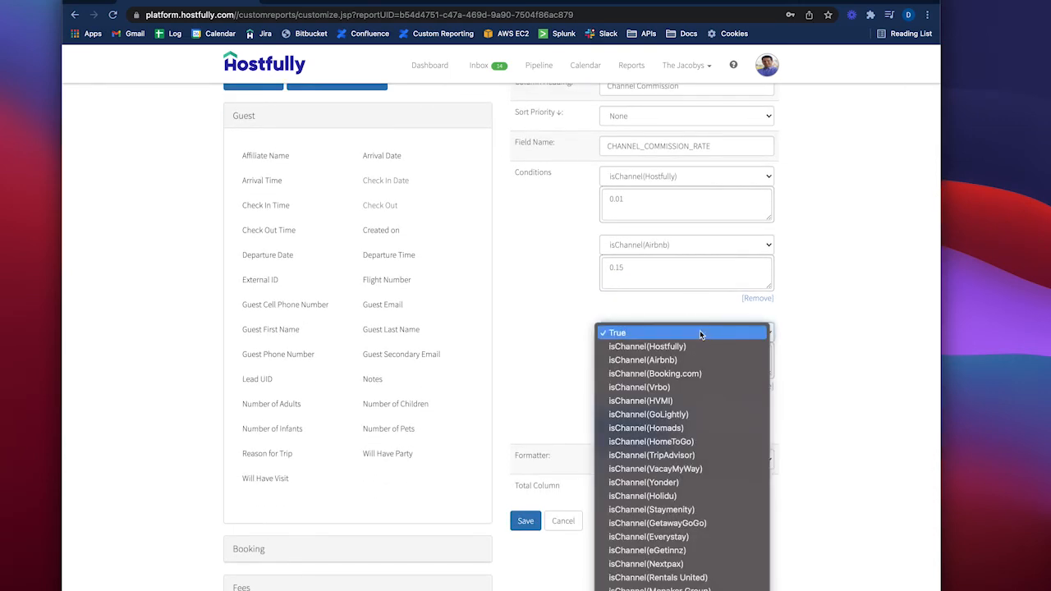
{"action": "left_click", "coordinate": [700, 373]}
{"action": "left_click", "coordinate": [669, 358]}
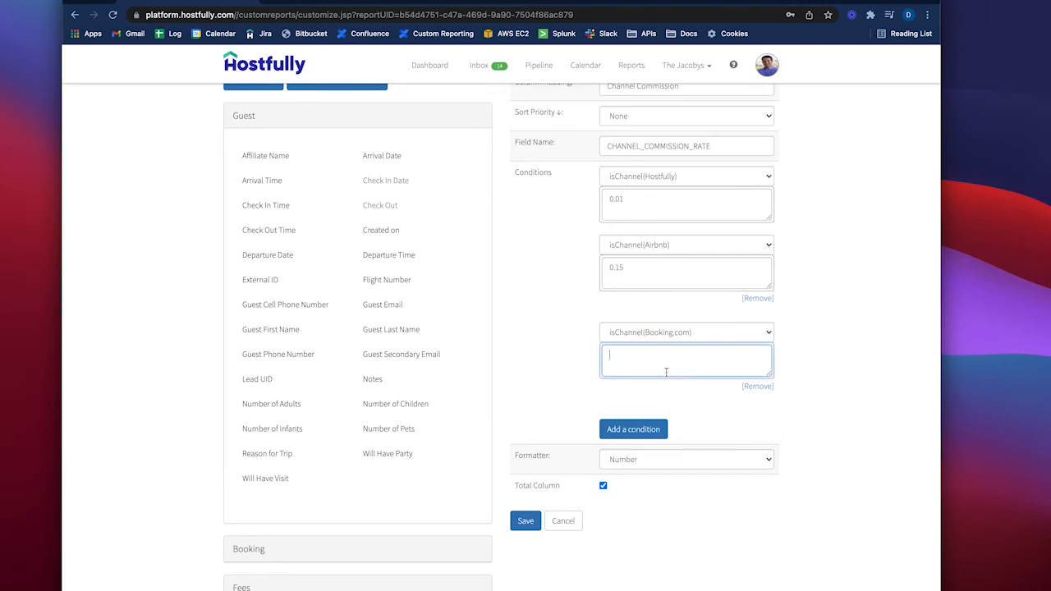
{"action": "type", "text": "0.05"}
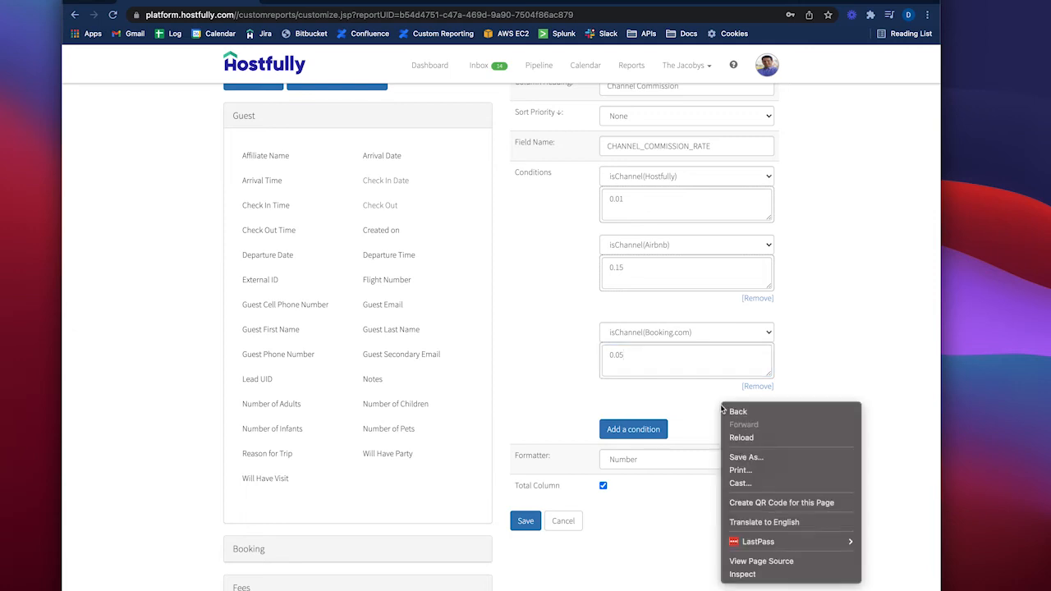
{"action": "right_click", "coordinate": [719, 405]}
{"action": "right_click", "coordinate": [675, 407]}
Add a fallback condition of True with the value 0 to the commission rate formula
{"action": "left_click", "coordinate": [633, 436]}
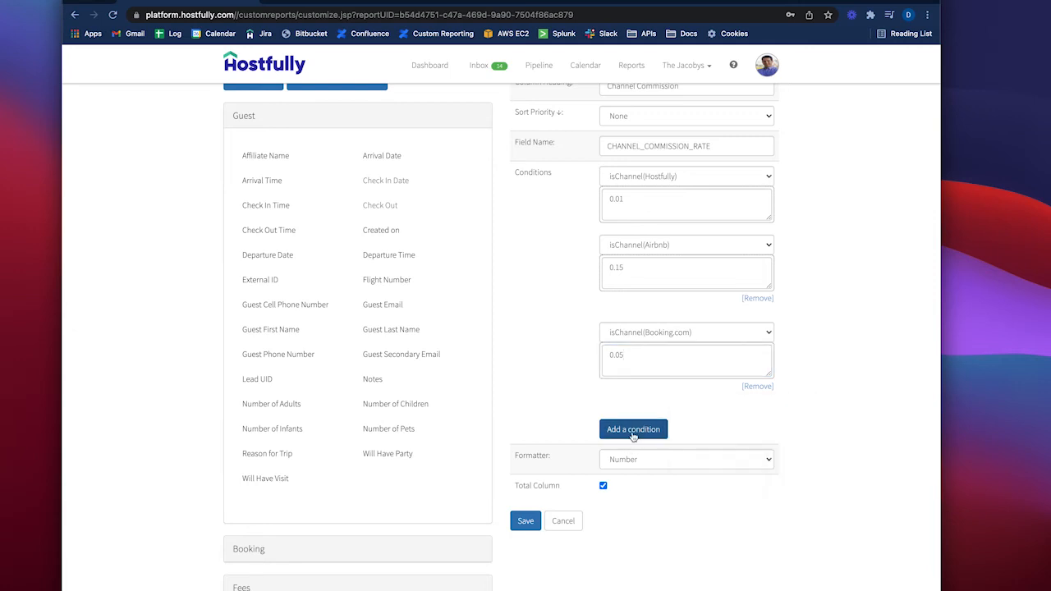
{"action": "left_click", "coordinate": [633, 433]}
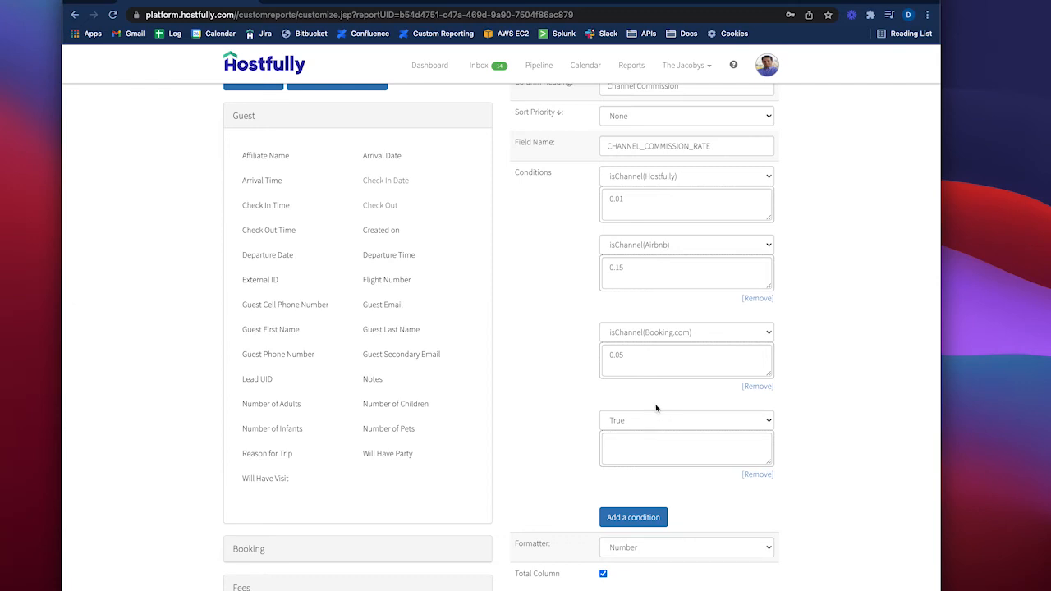
{"action": "left_click", "coordinate": [648, 454]}
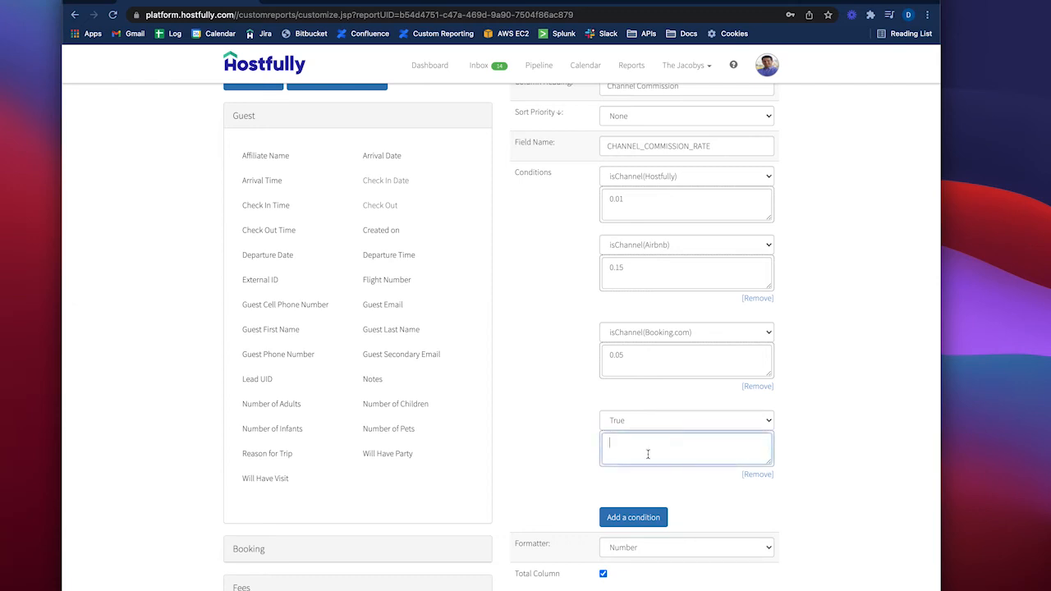
{"action": "type", "text": "0"}
{"action": "left_click", "coordinate": [845, 390]}
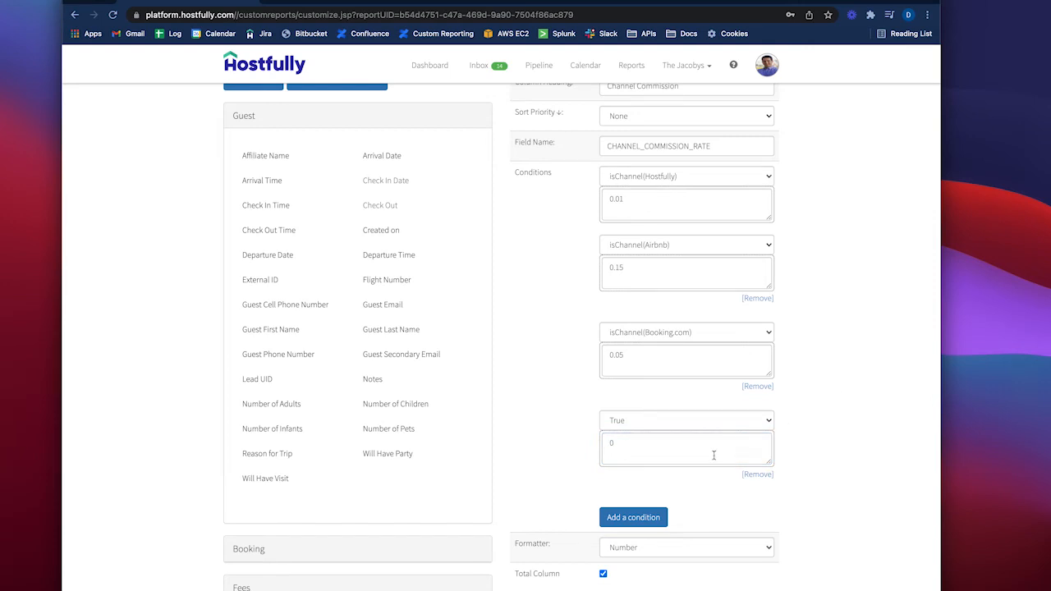
Keep the Number formatter, turn off Total Column for the commission rate field and save the field
{"action": "left_click", "coordinate": [713, 550]}
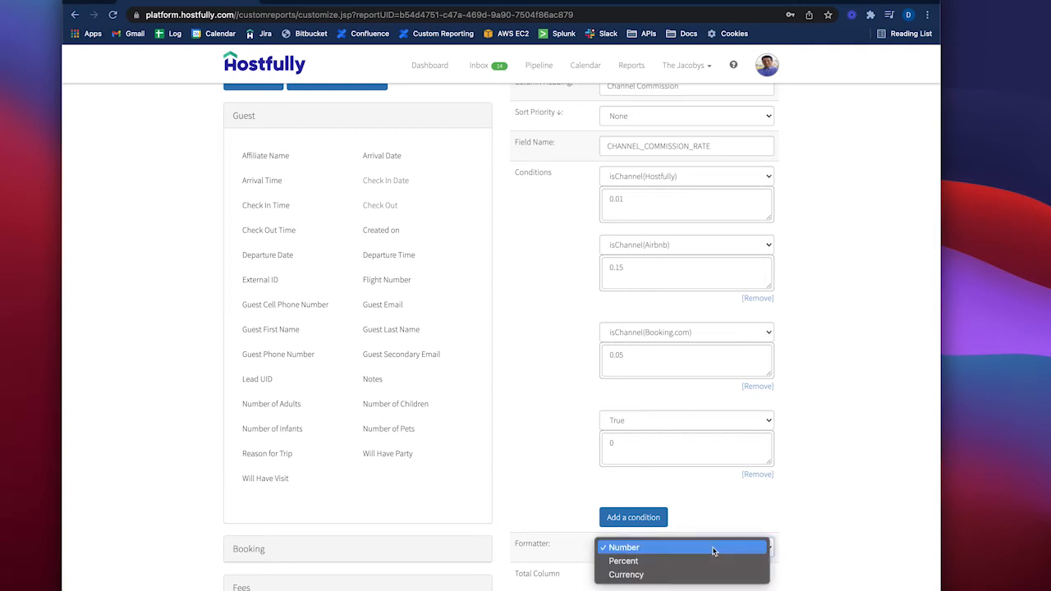
{"action": "left_click", "coordinate": [793, 524]}
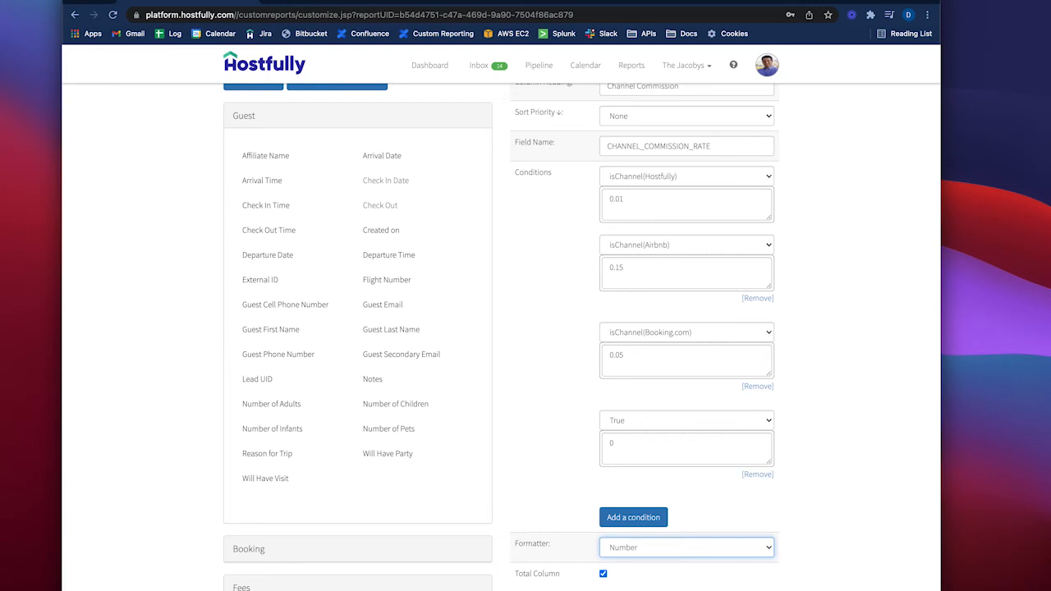
{"action": "left_click", "coordinate": [604, 575]}
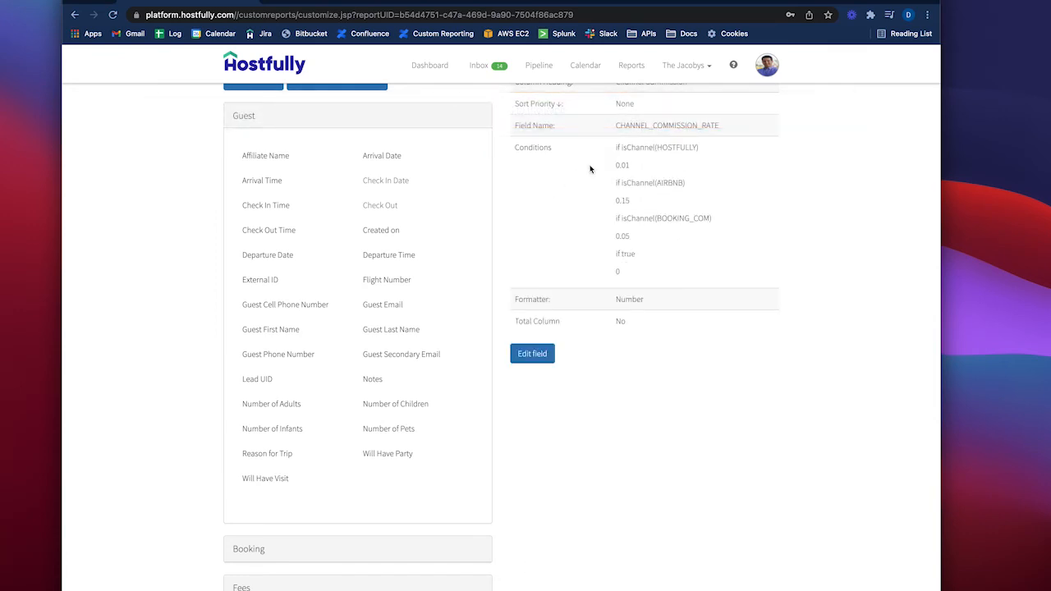
Review the report's columns, save the customized report and return to the Report Templates list
{"action": "scroll", "coordinate": [596, 183], "scroll_direction": "up", "scroll_amount": 5}
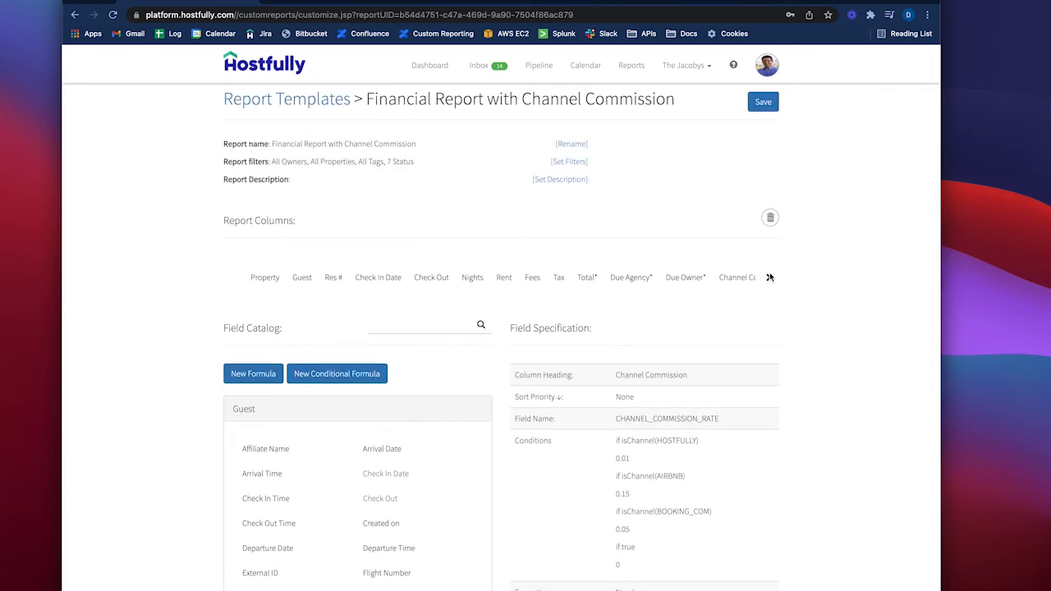
{"action": "scroll", "coordinate": [739, 284], "scroll_direction": "right", "scroll_amount": 2}
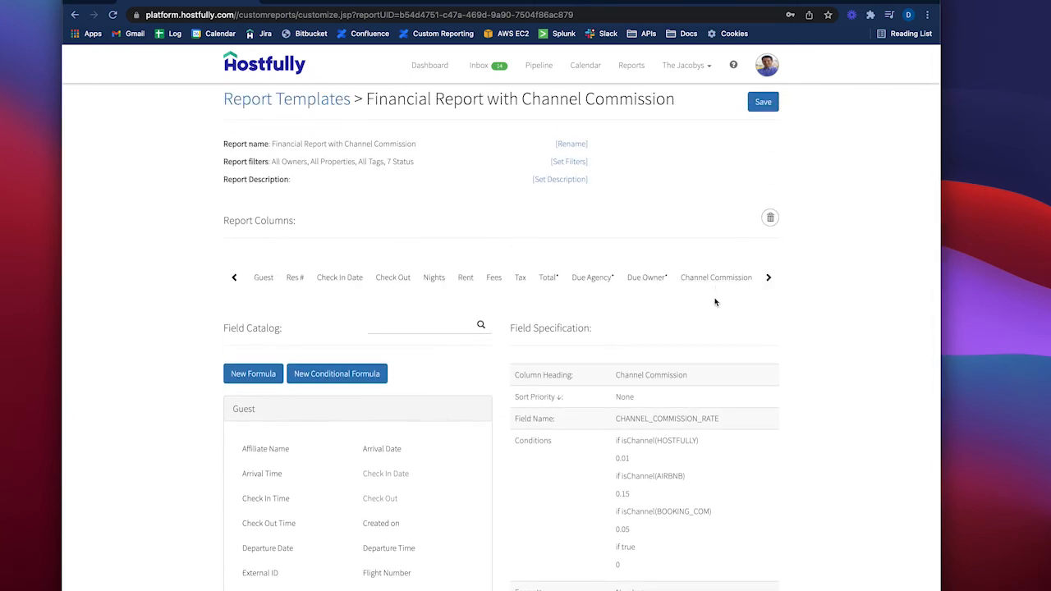
{"action": "left_click", "coordinate": [235, 279]}
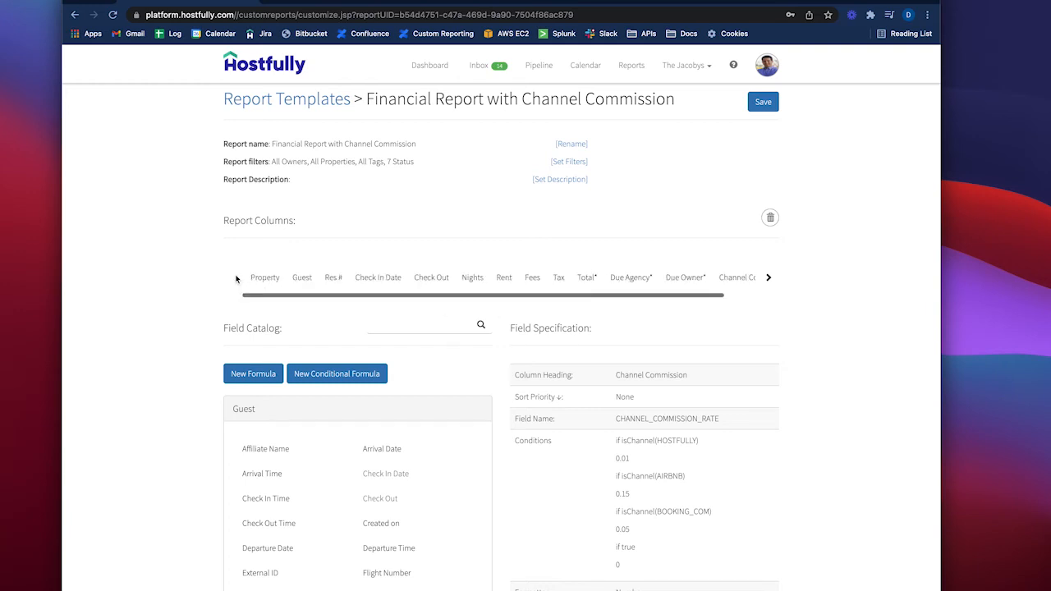
{"action": "left_click", "coordinate": [776, 107]}
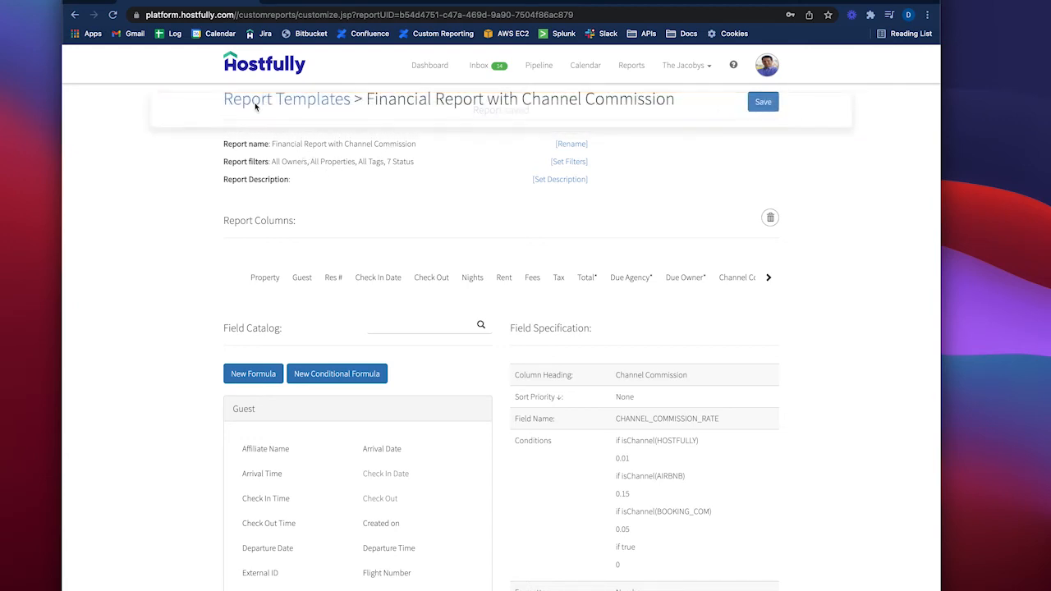
{"action": "left_click", "coordinate": [256, 106]}
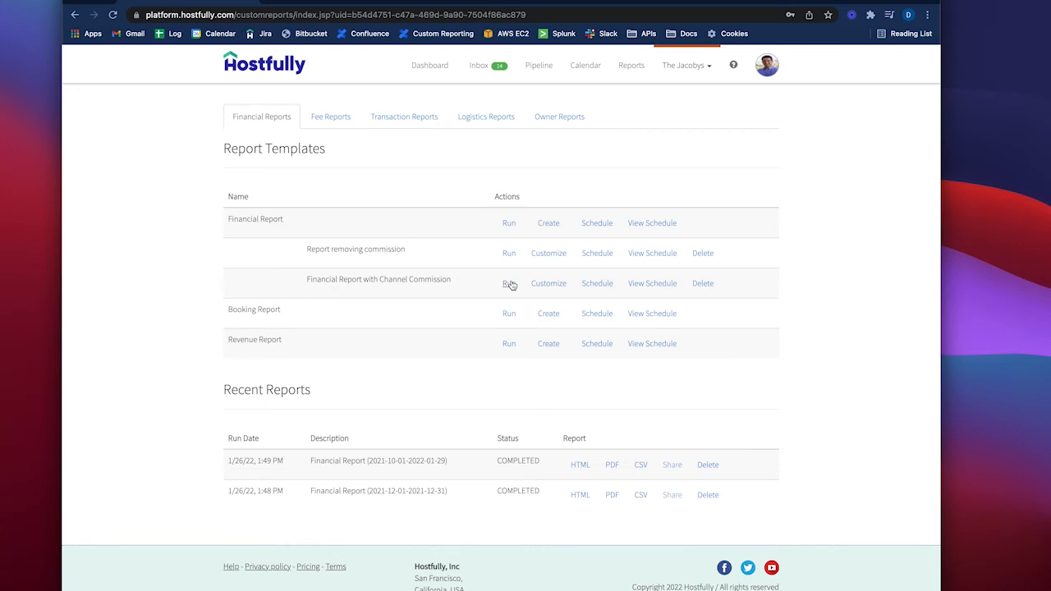
Run the Financial Report with Channel Commission for 2021-11-01 to 2022-02-28 and open its HTML output
{"action": "left_click", "coordinate": [510, 284]}
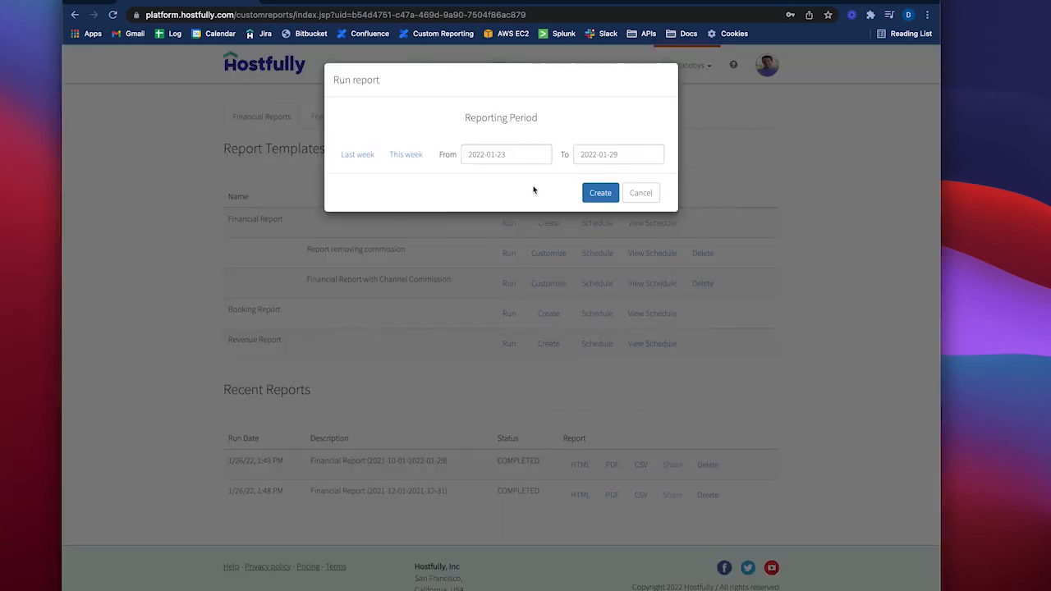
{"action": "left_click", "coordinate": [525, 154]}
{"action": "left_click", "coordinate": [473, 177]}
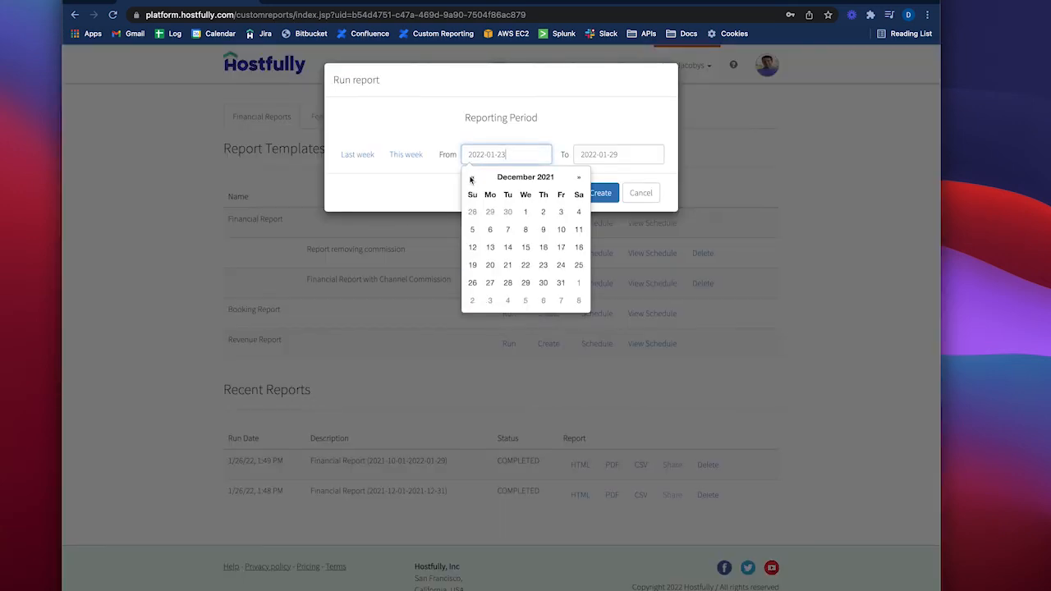
{"action": "left_click", "coordinate": [472, 178]}
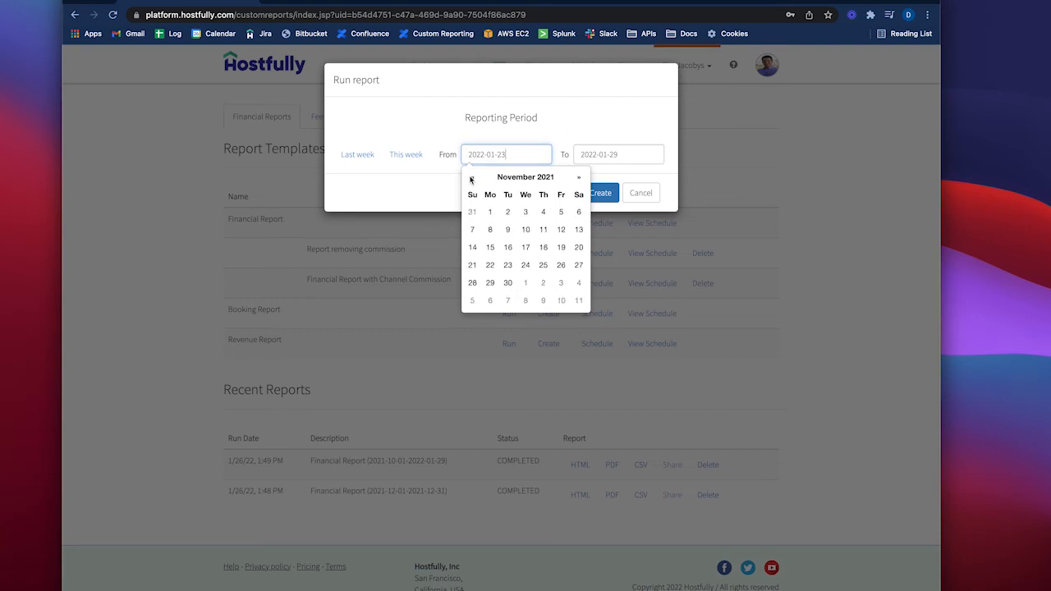
{"action": "left_click", "coordinate": [491, 214]}
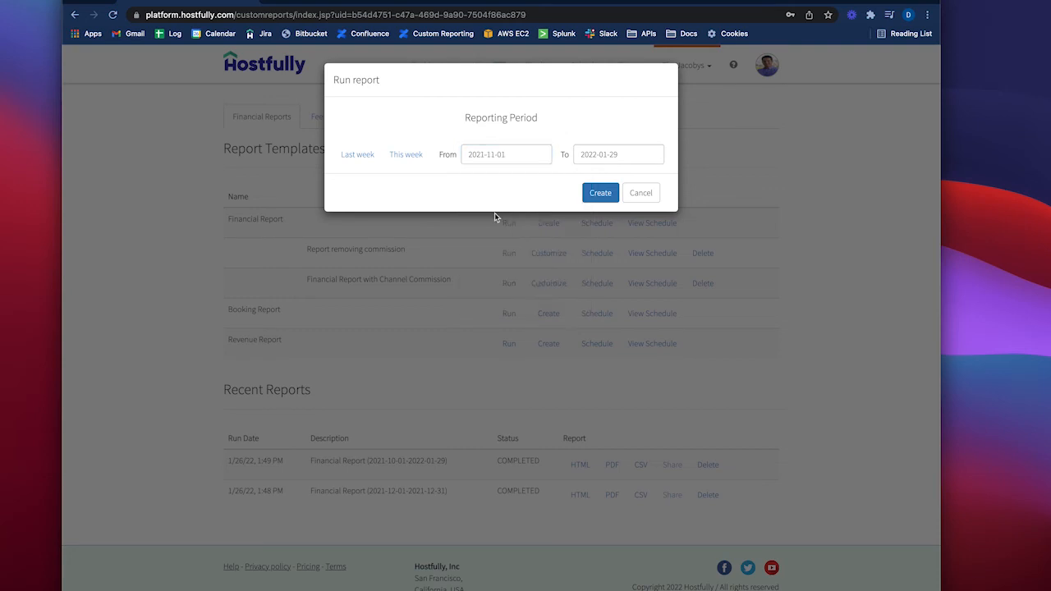
{"action": "left_click", "coordinate": [624, 160]}
{"action": "left_click", "coordinate": [692, 179]}
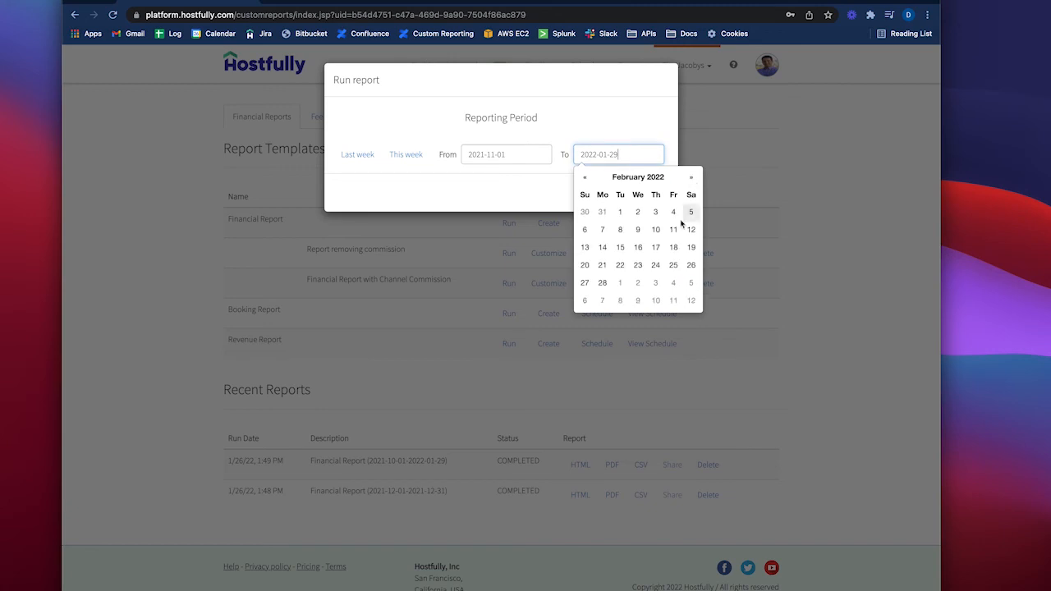
{"action": "left_click", "coordinate": [603, 283]}
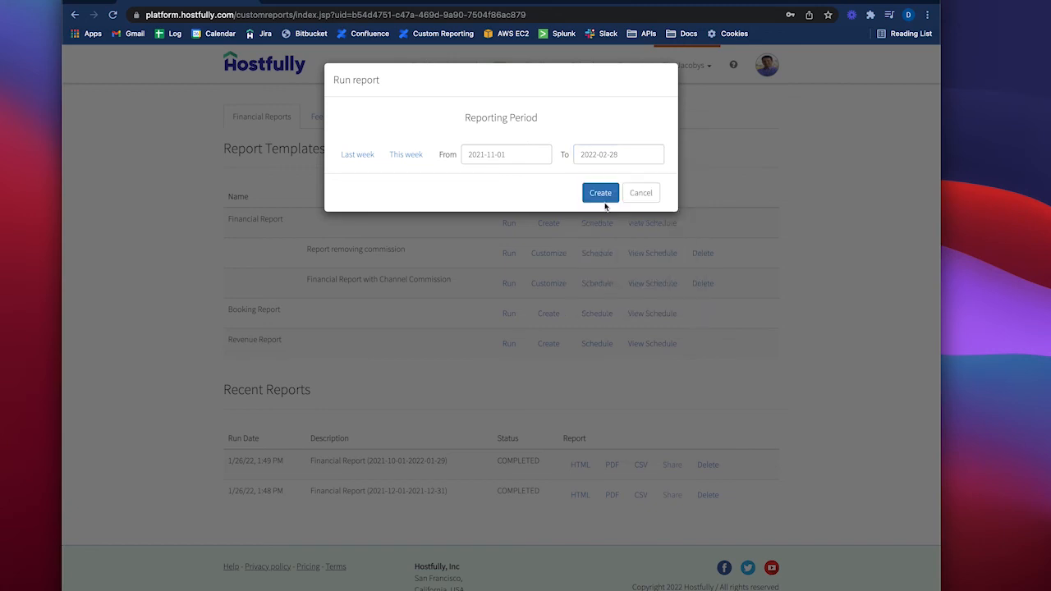
{"action": "left_click", "coordinate": [604, 195]}
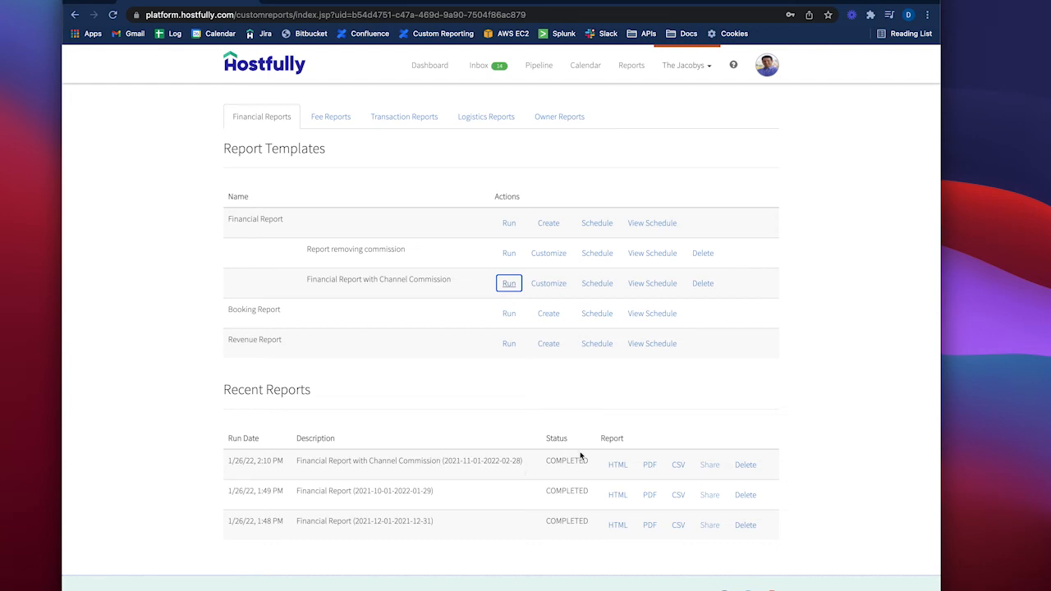
{"action": "left_click", "coordinate": [616, 465]}
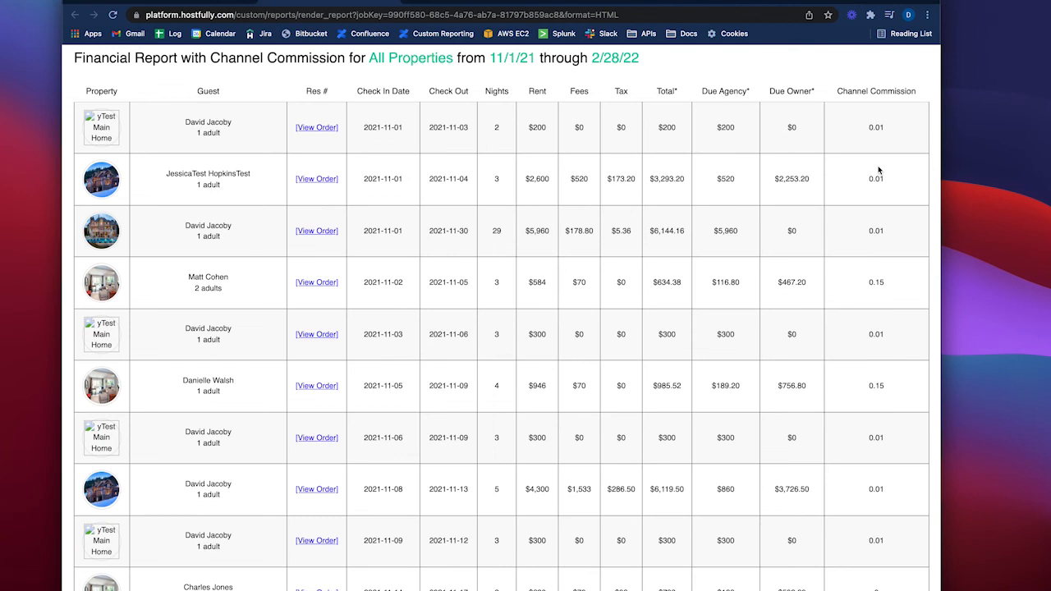
Customize the Financial Report with Channel Commission by inserting the Channel Name field between Due Owner and Channel Commission
{"action": "left_click", "coordinate": [394, 1]}
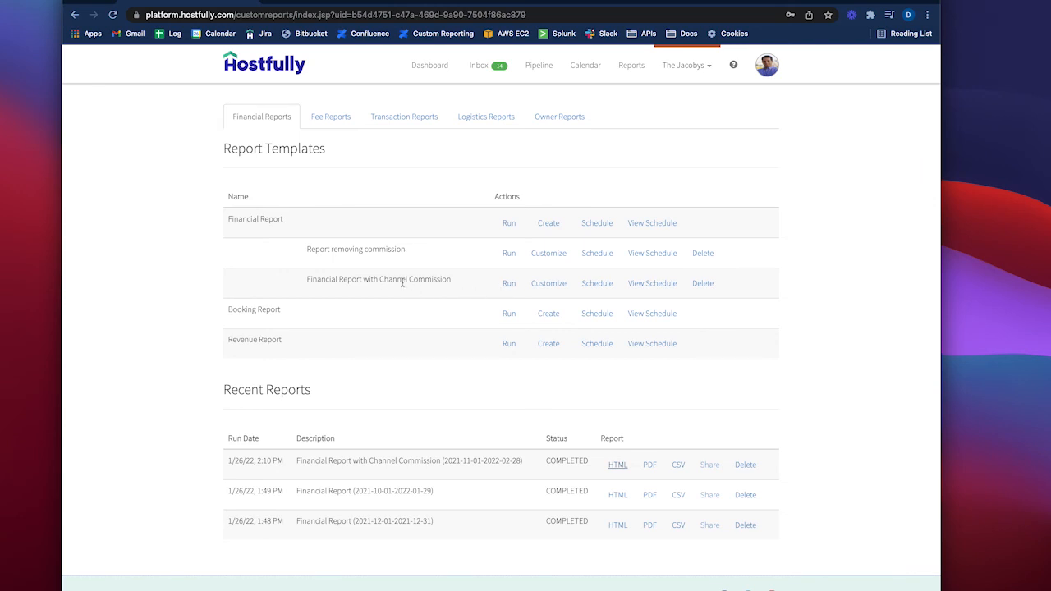
{"action": "left_click", "coordinate": [556, 287]}
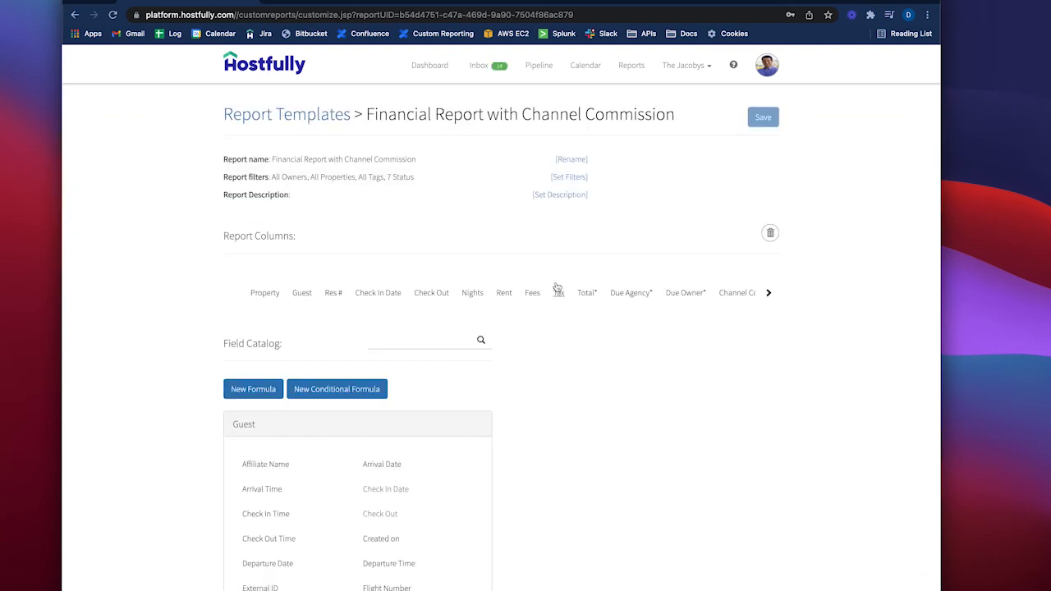
{"action": "left_click", "coordinate": [422, 339]}
{"action": "type", "text": "chan"}
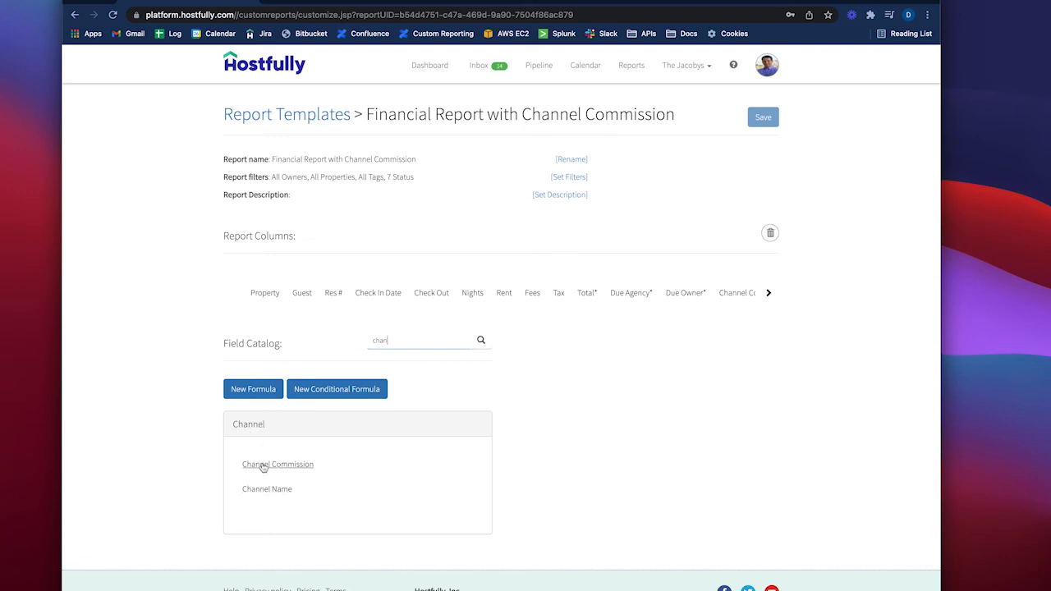
{"action": "left_click_drag", "start_coordinate": [269, 492], "coordinate": [651, 298]}
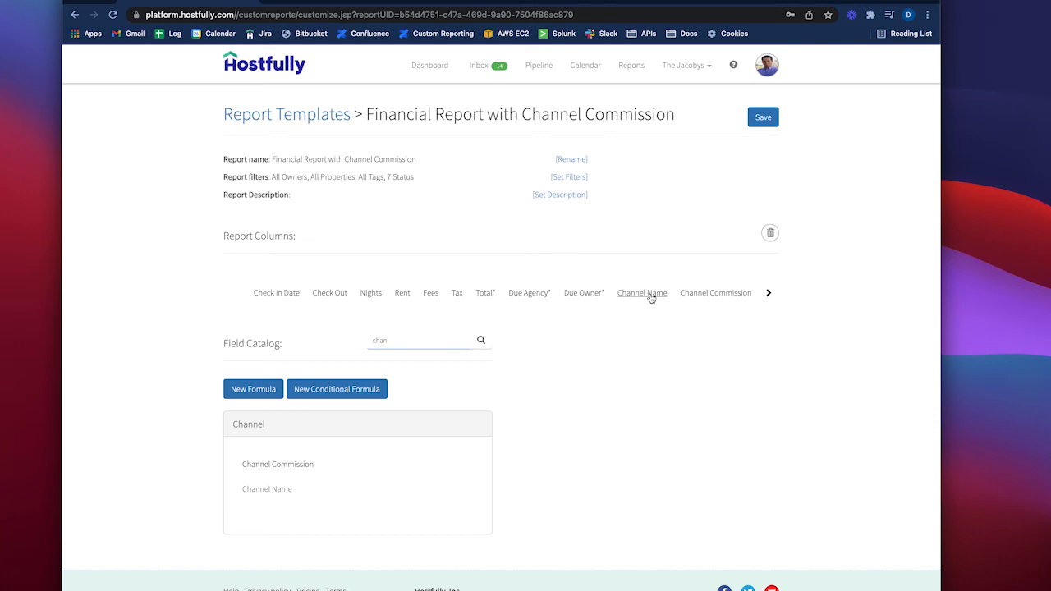
Change the Channel Name column's heading to "Channel" and save the field
{"action": "left_click", "coordinate": [651, 298]}
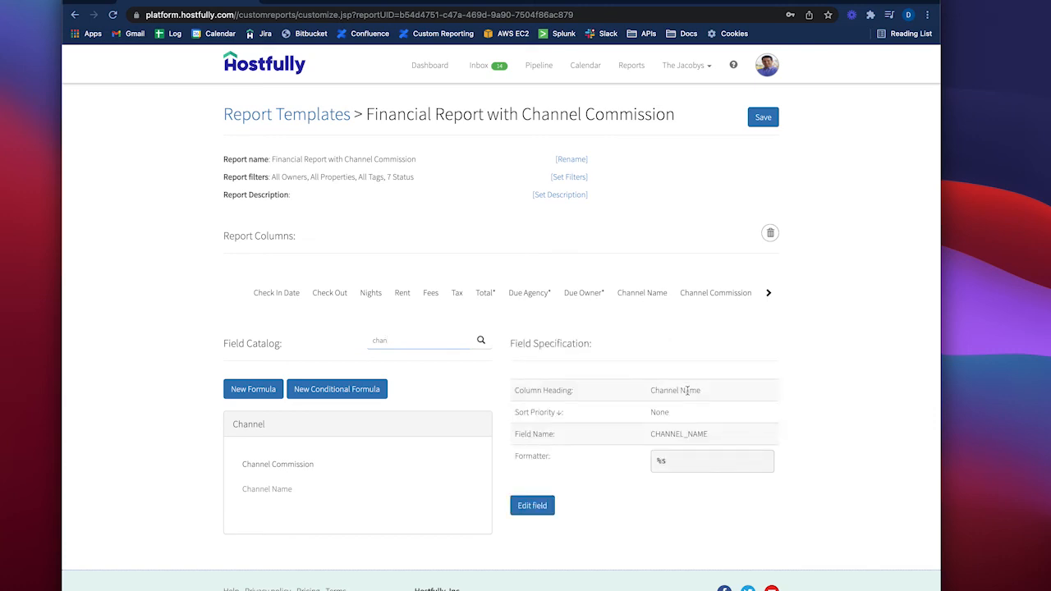
{"action": "left_click", "coordinate": [540, 501]}
{"action": "left_click", "coordinate": [670, 394]}
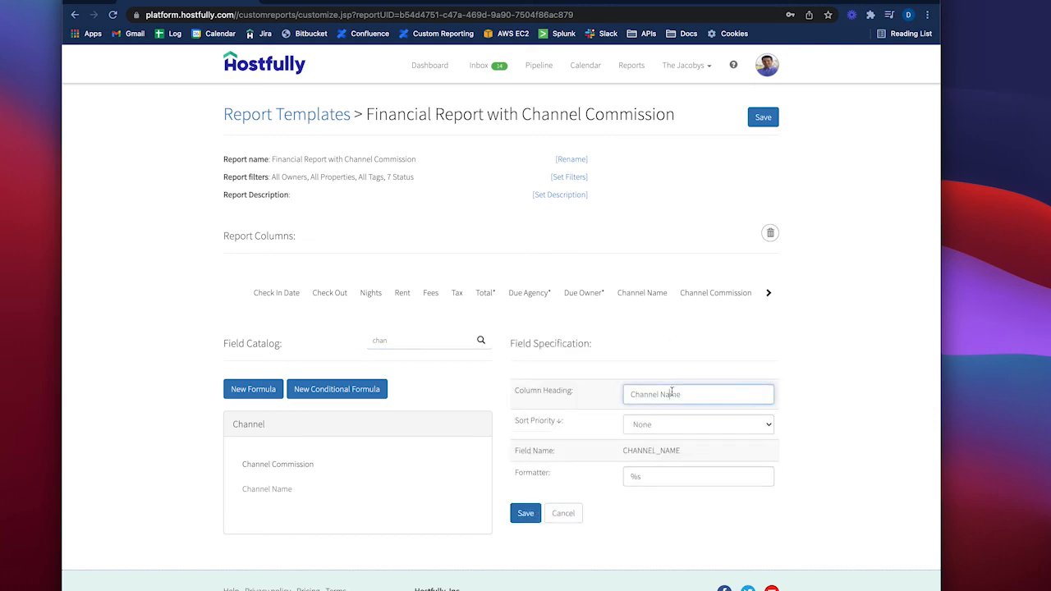
{"action": "double_click", "coordinate": [664, 395]}
{"action": "key", "text": "BackSpace"}
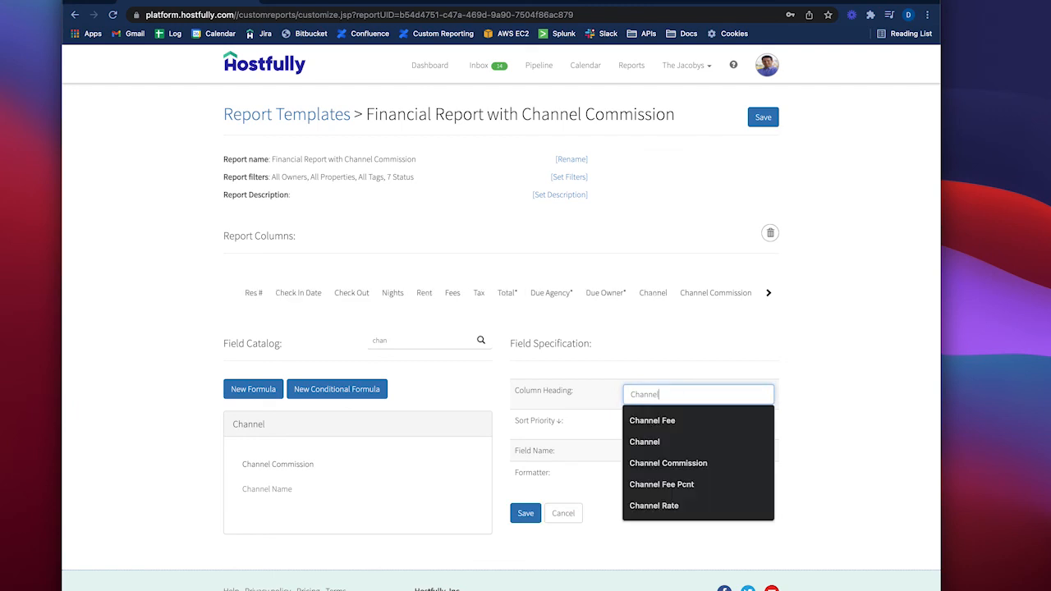
{"action": "left_click", "coordinate": [525, 513]}
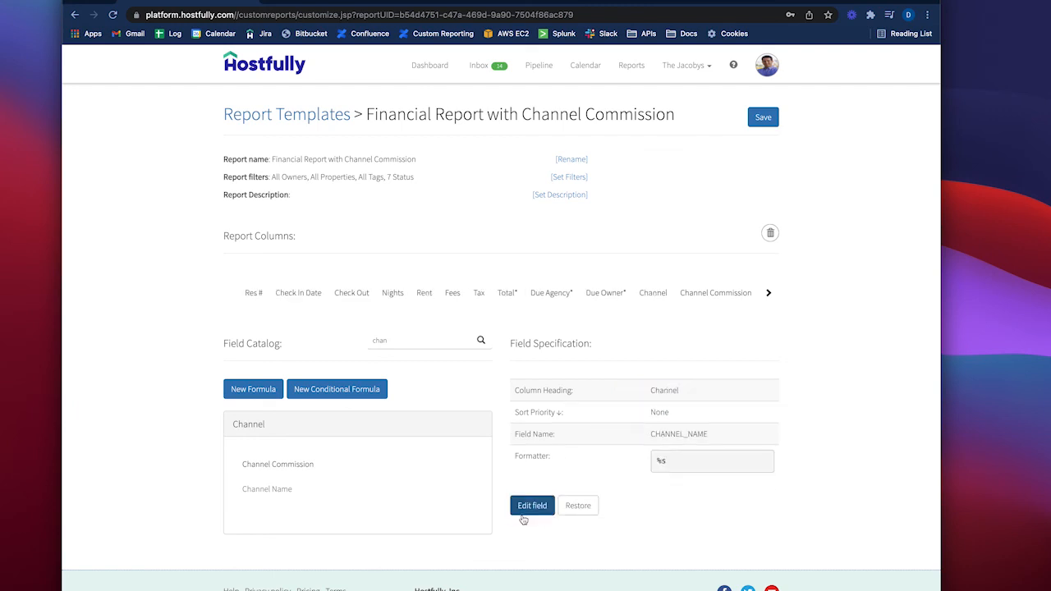
Change the Channel Commission column's heading to "Channel Rate" and save the field
{"action": "left_click", "coordinate": [715, 293]}
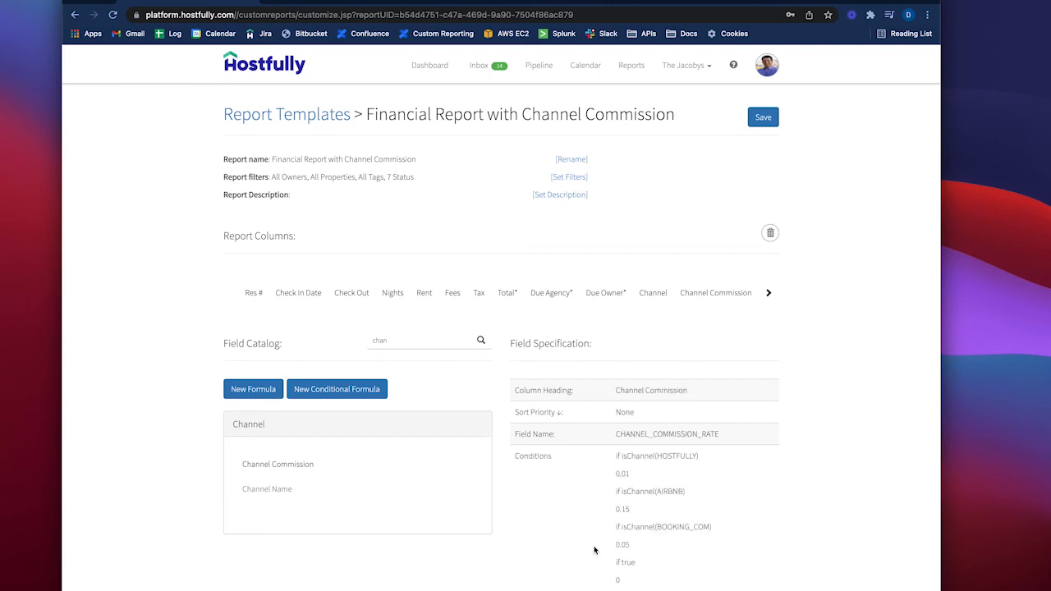
{"action": "scroll", "coordinate": [595, 550], "scroll_direction": "down", "scroll_amount": 3}
{"action": "left_click", "coordinate": [548, 572]}
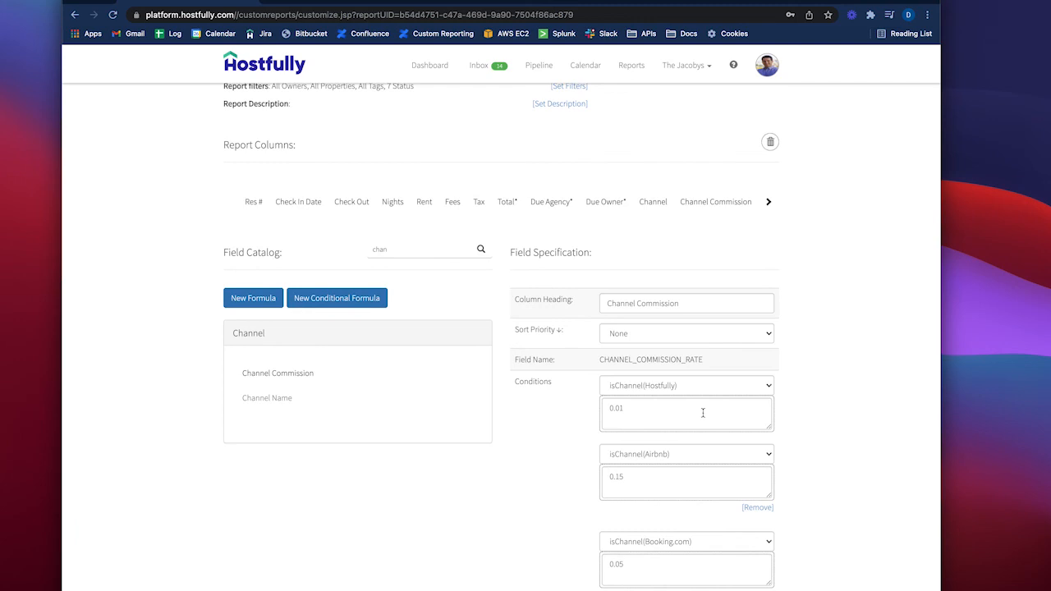
{"action": "double_click", "coordinate": [668, 303]}
{"action": "type", "text": "Rate"}
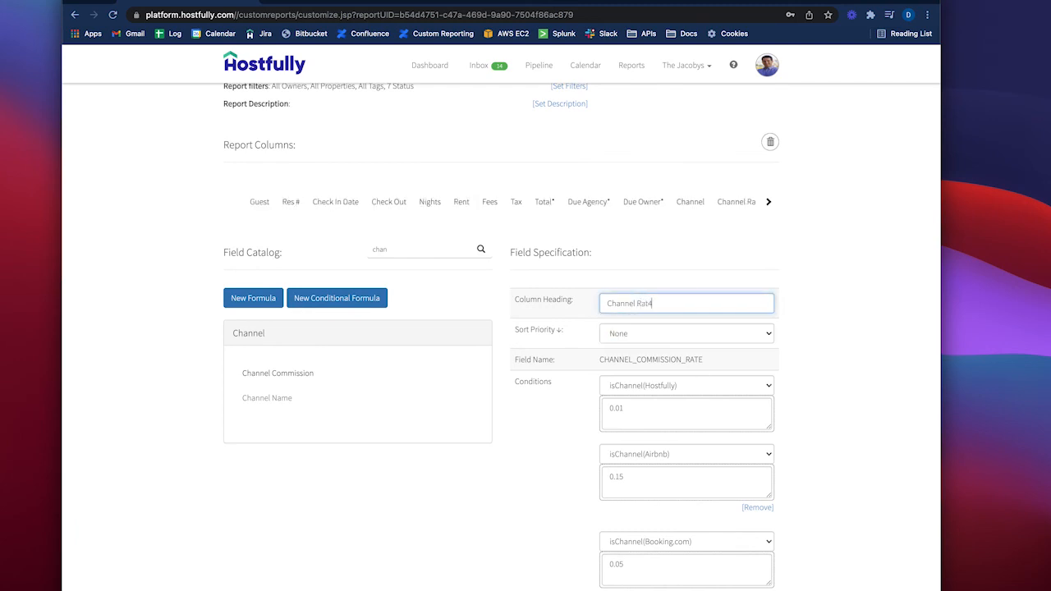
{"action": "left_click", "coordinate": [734, 233]}
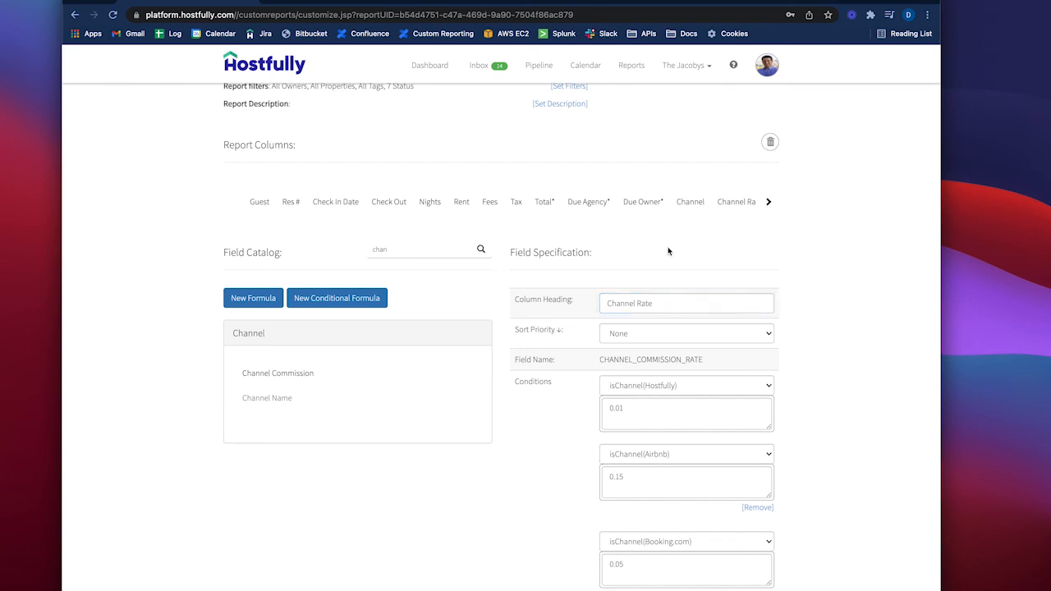
{"action": "scroll", "coordinate": [644, 415], "scroll_direction": "down", "scroll_amount": 1}
{"action": "scroll", "coordinate": [643, 414], "scroll_direction": "down", "scroll_amount": 5}
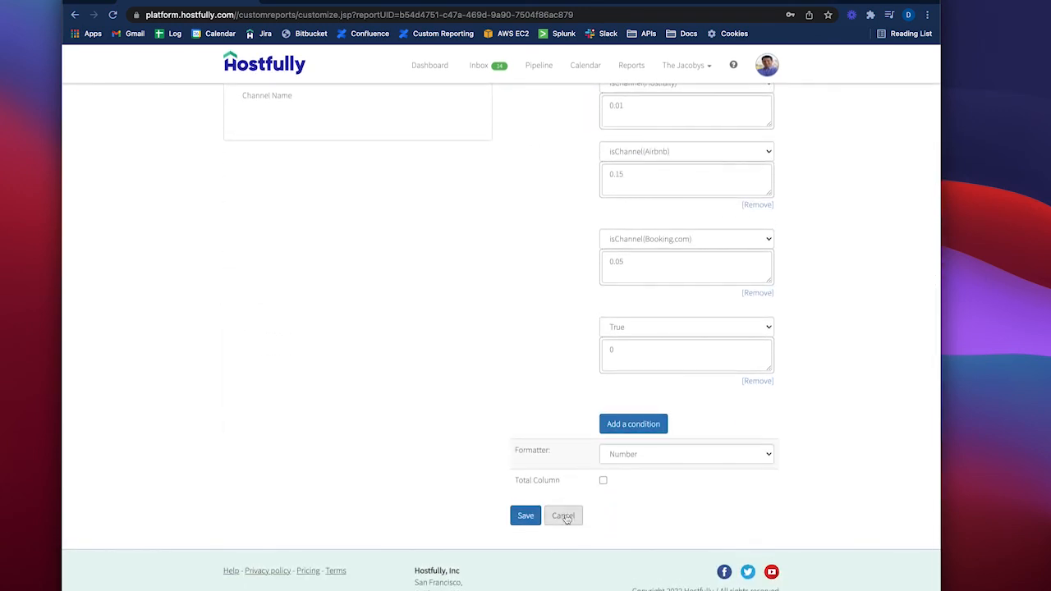
{"action": "left_click", "coordinate": [530, 518]}
{"action": "scroll", "coordinate": [555, 427], "scroll_direction": "up", "scroll_amount": 4}
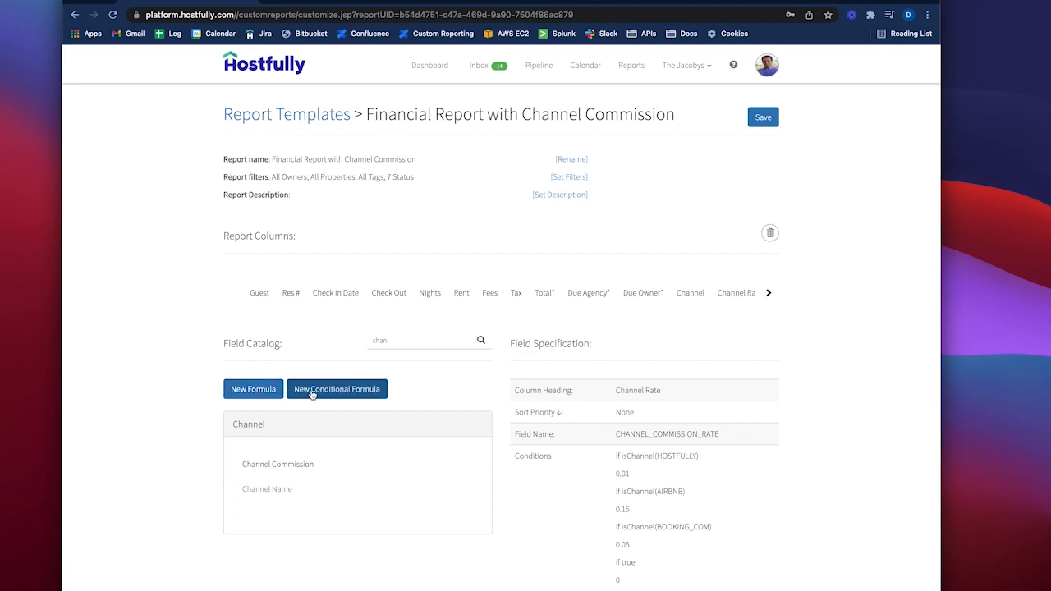
Start a new non-conditional custom formula field for the report
{"action": "left_click", "coordinate": [266, 398]}
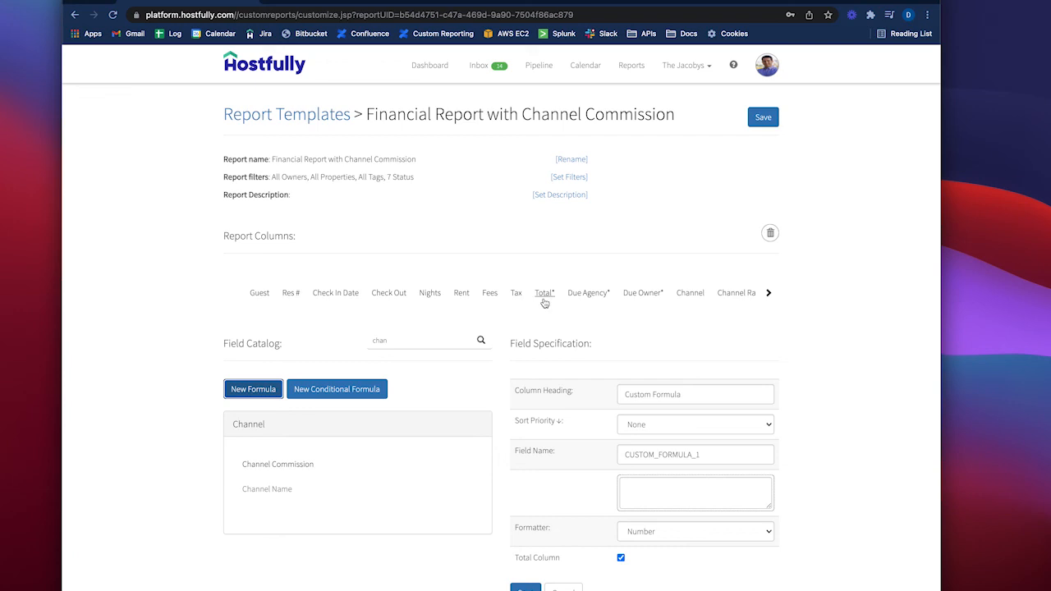
{"action": "left_click_drag", "start_coordinate": [544, 303], "coordinate": [663, 464]}
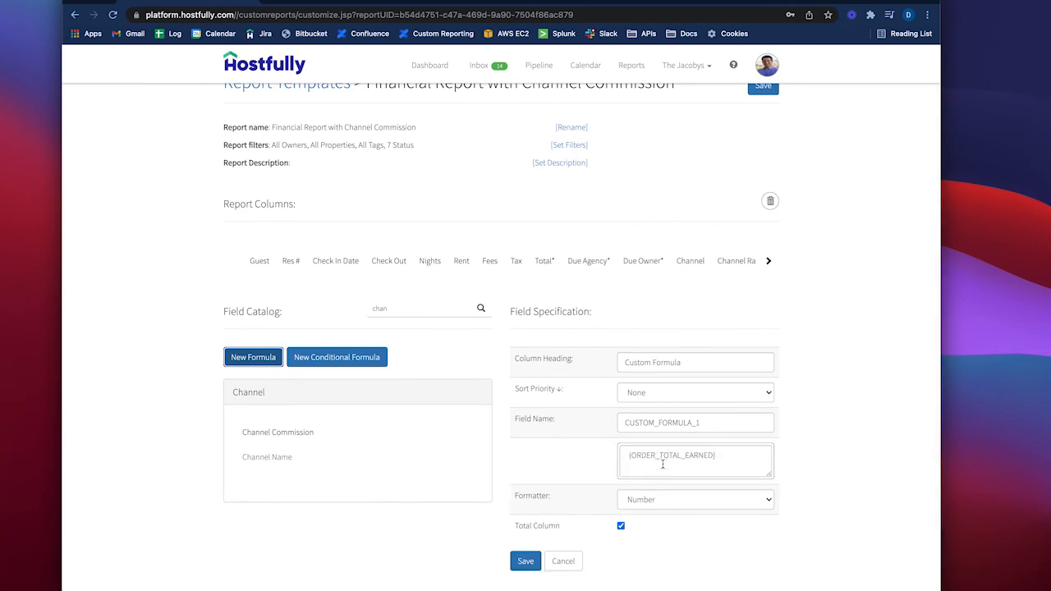
{"action": "left_click", "coordinate": [749, 461]}
{"action": "left_click_drag", "start_coordinate": [742, 457], "coordinate": [601, 457]}
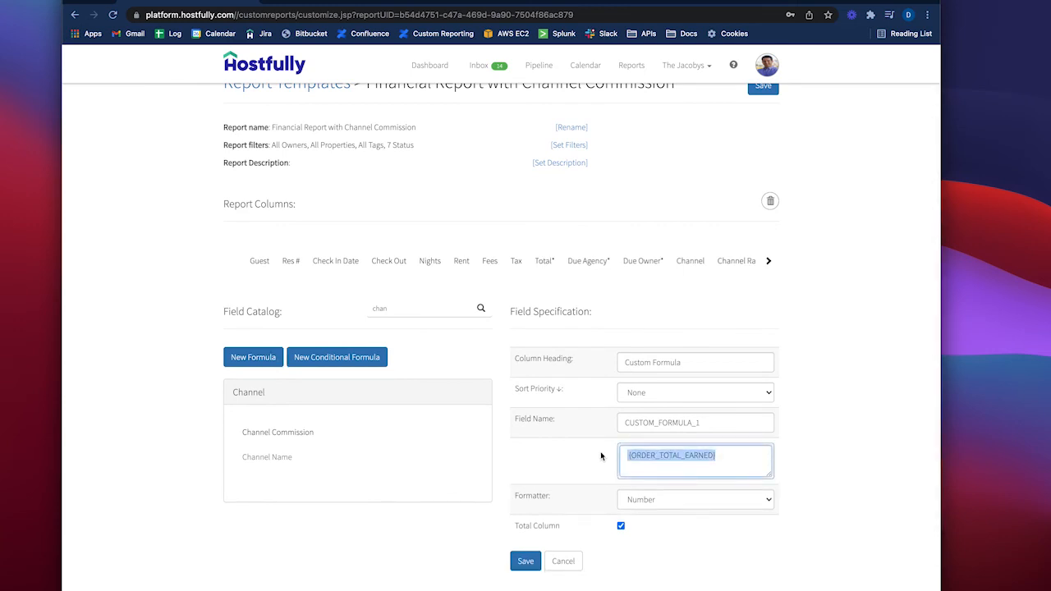
{"action": "key", "text": "BackSpace"}
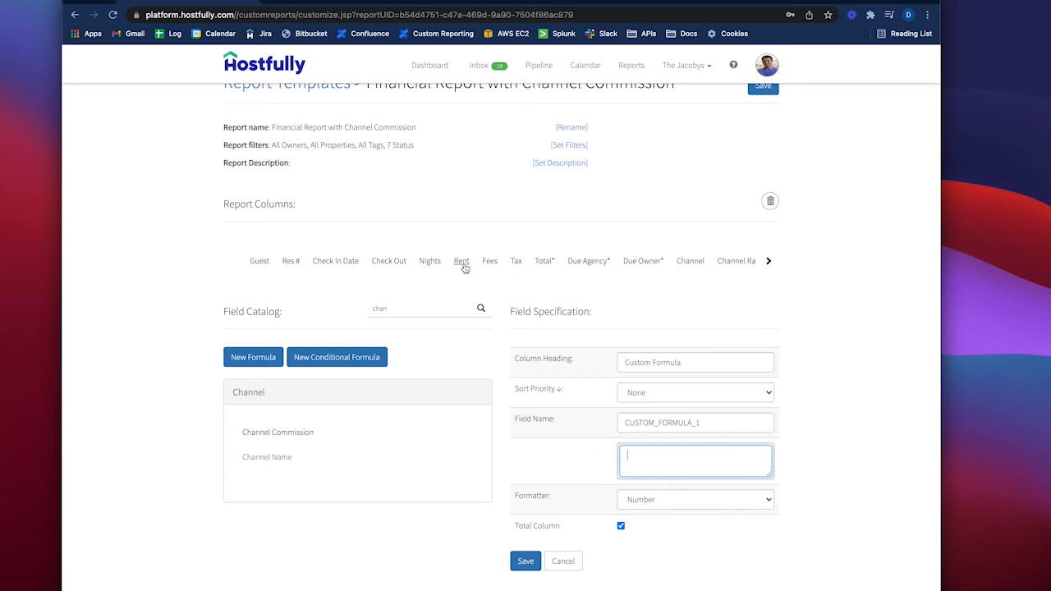
Build the formula {ORDER_BASE_AMOUNT} * {CHANNEL_COMMISSION_RATE} from the Rent and Channel Rate columns, and set its column heading to "Channel Rent Commission"
{"action": "left_click_drag", "start_coordinate": [462, 261], "coordinate": [671, 466]}
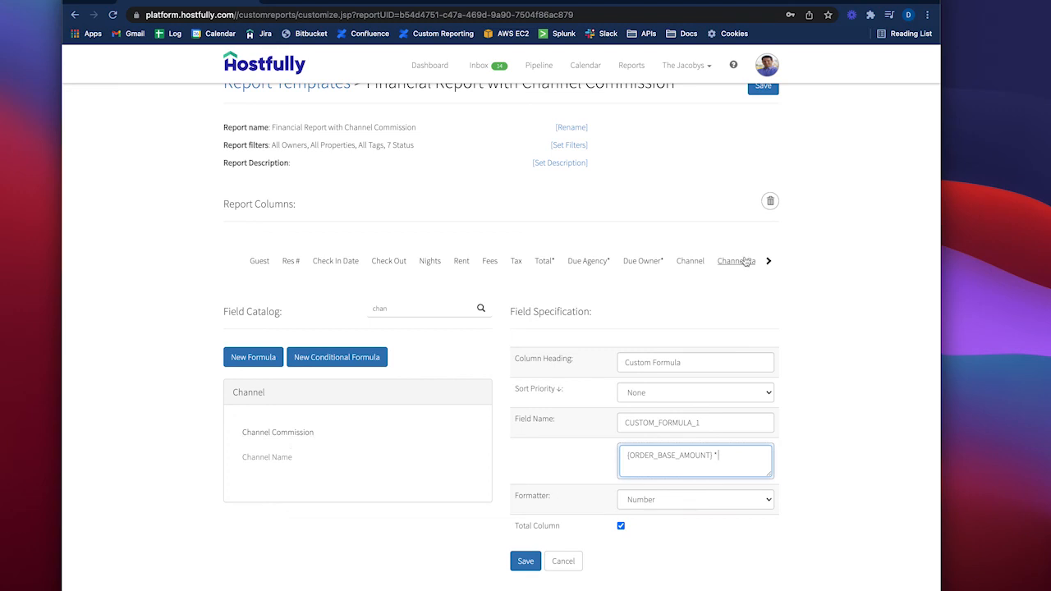
{"action": "left_click_drag", "start_coordinate": [745, 261], "coordinate": [748, 464]}
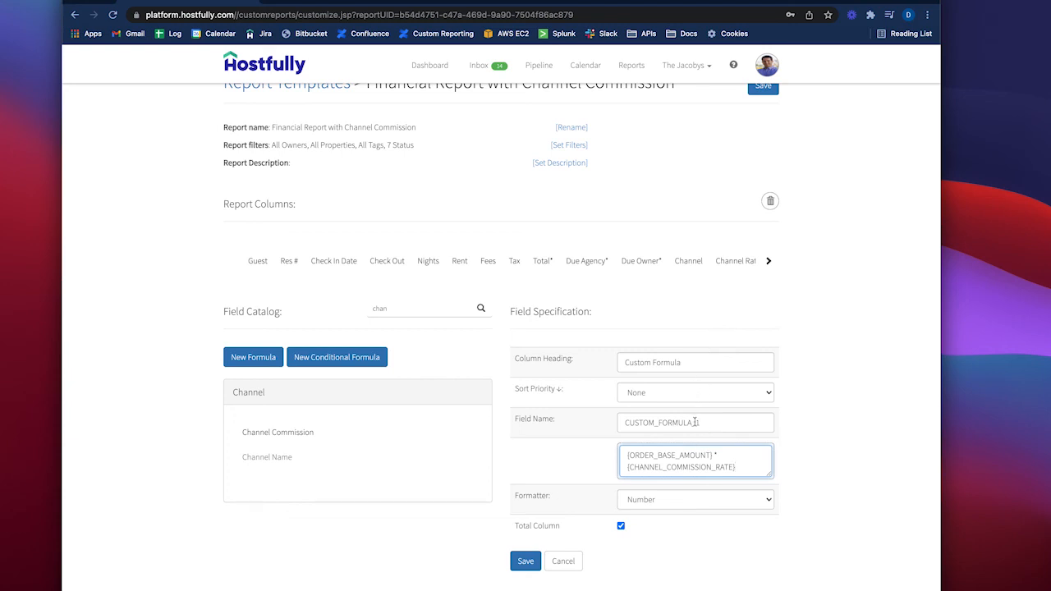
{"action": "triple_click", "coordinate": [690, 358]}
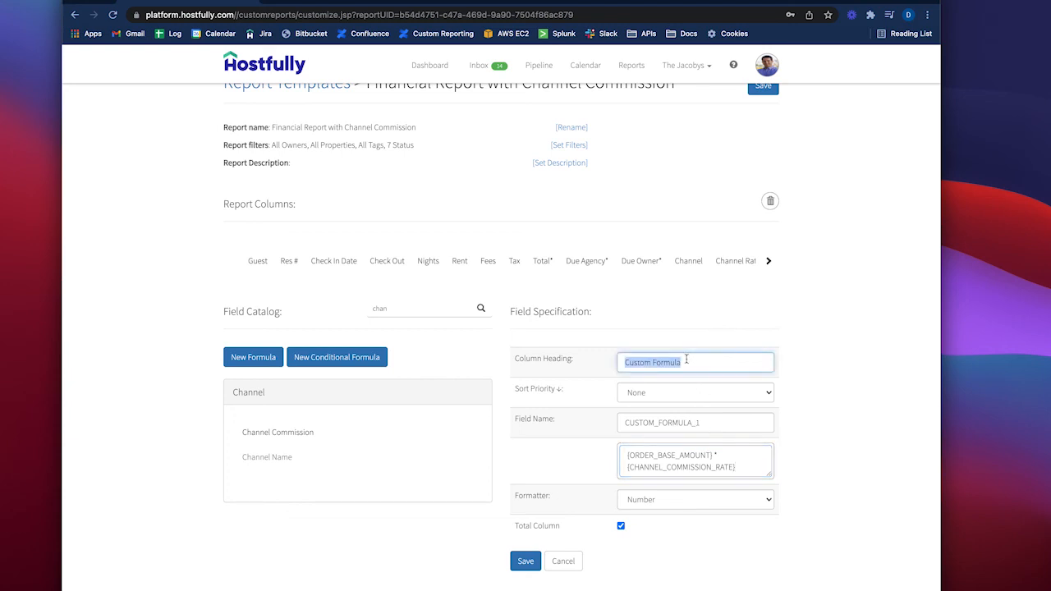
{"action": "type", "text": "C"}
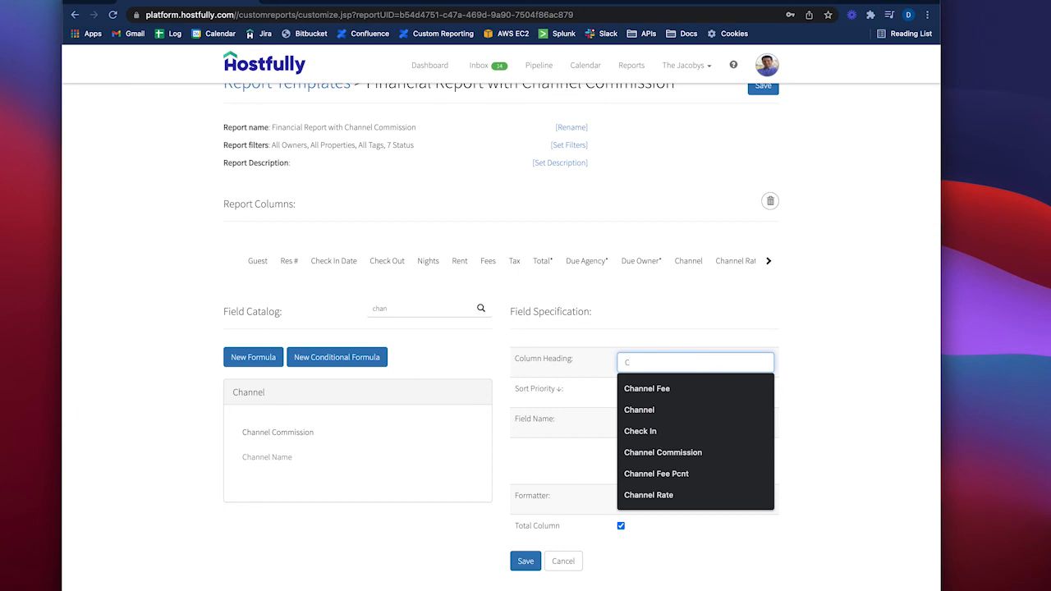
{"action": "type", "text": "hannel "}
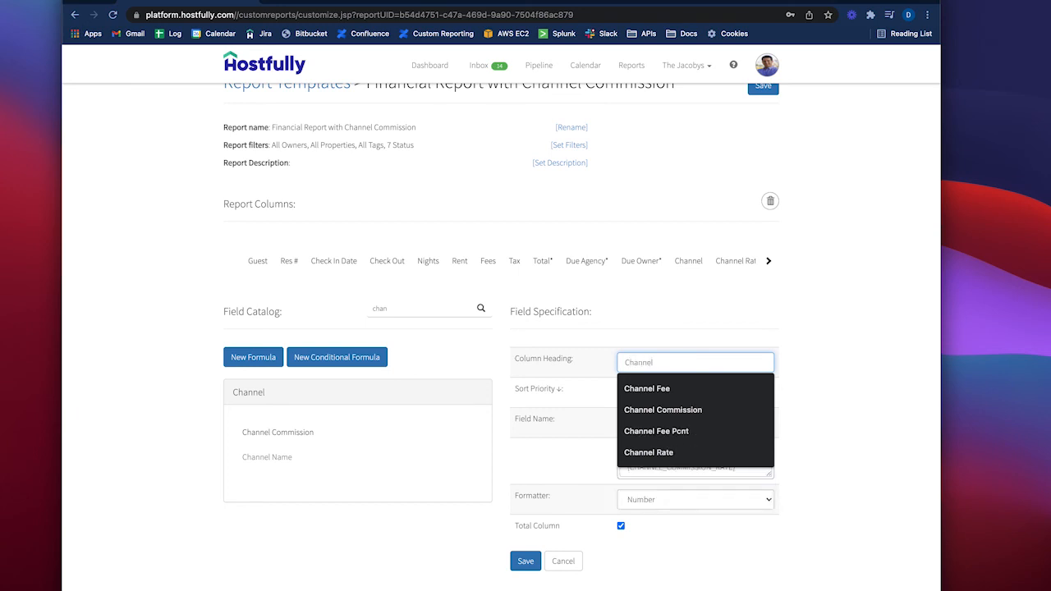
{"action": "type", "text": "Rent C"}
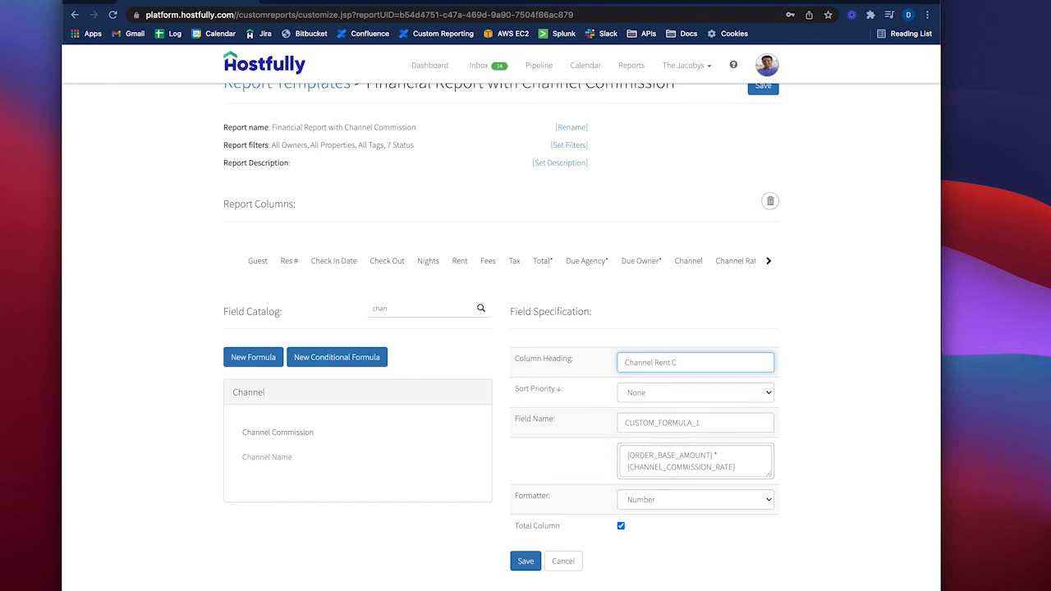
{"action": "type", "text": "ommission"}
Name the formula field CHANNEL_RENT_COMMISSION, set its formatter to Currency and save the field
{"action": "double_click", "coordinate": [683, 420]}
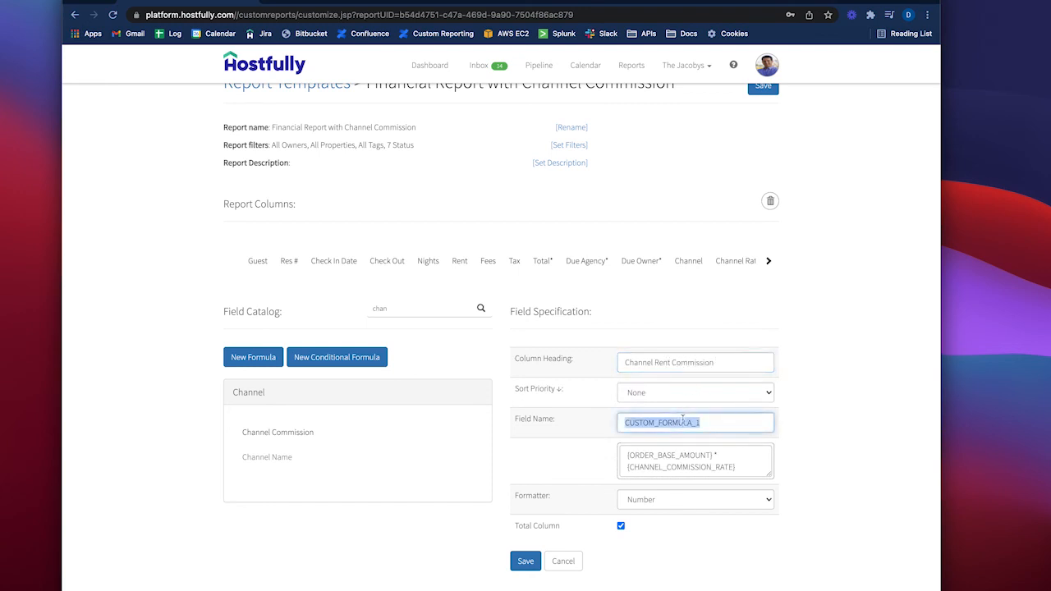
{"action": "type", "text": "CHANNEL_REN"}
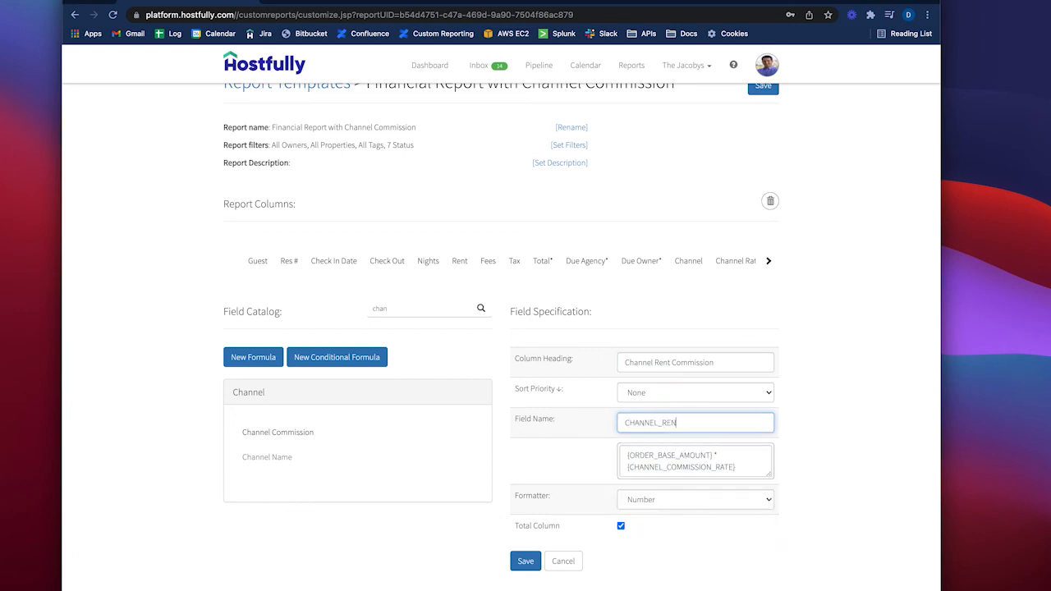
{"action": "type", "text": "T_COMMISSION"}
{"action": "left_click", "coordinate": [678, 501]}
{"action": "left_click", "coordinate": [677, 526]}
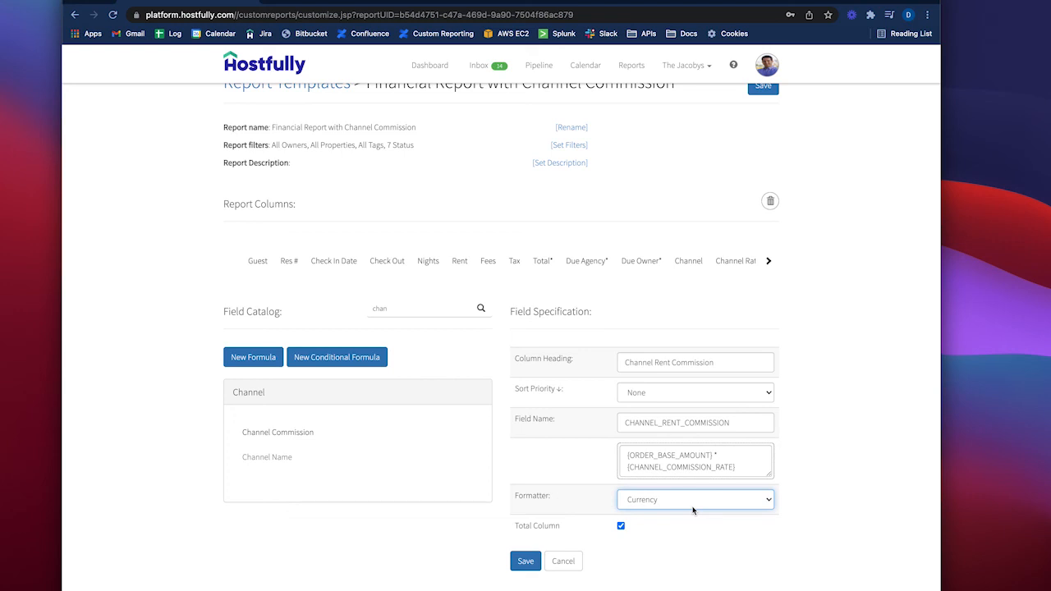
{"action": "left_click", "coordinate": [524, 561]}
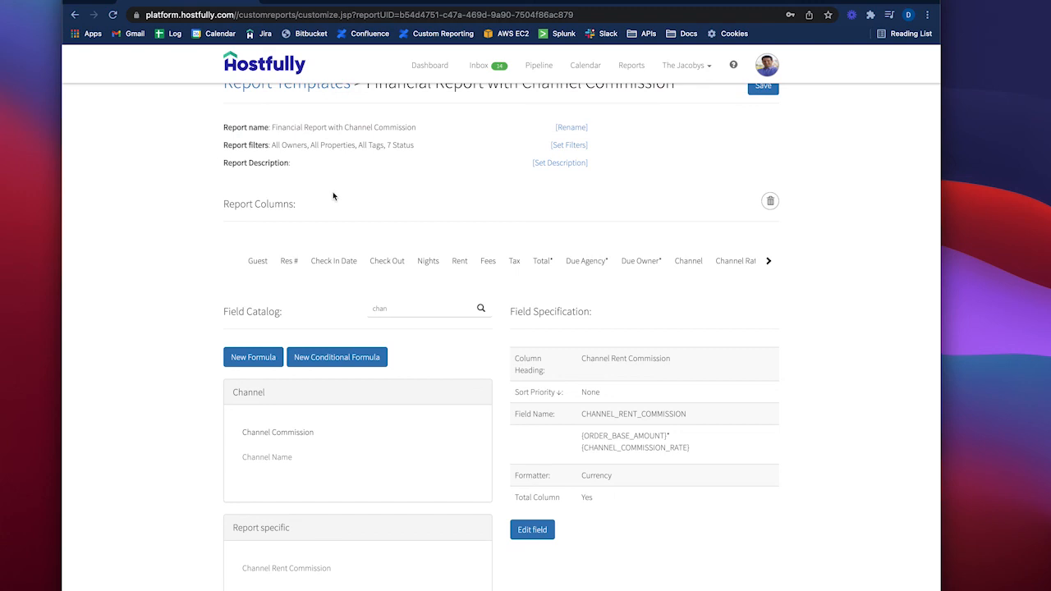
Save the customized Financial Report with Channel Commission and return to the Report Templates list
{"action": "scroll", "coordinate": [335, 211], "scroll_direction": "up", "scroll_amount": 1}
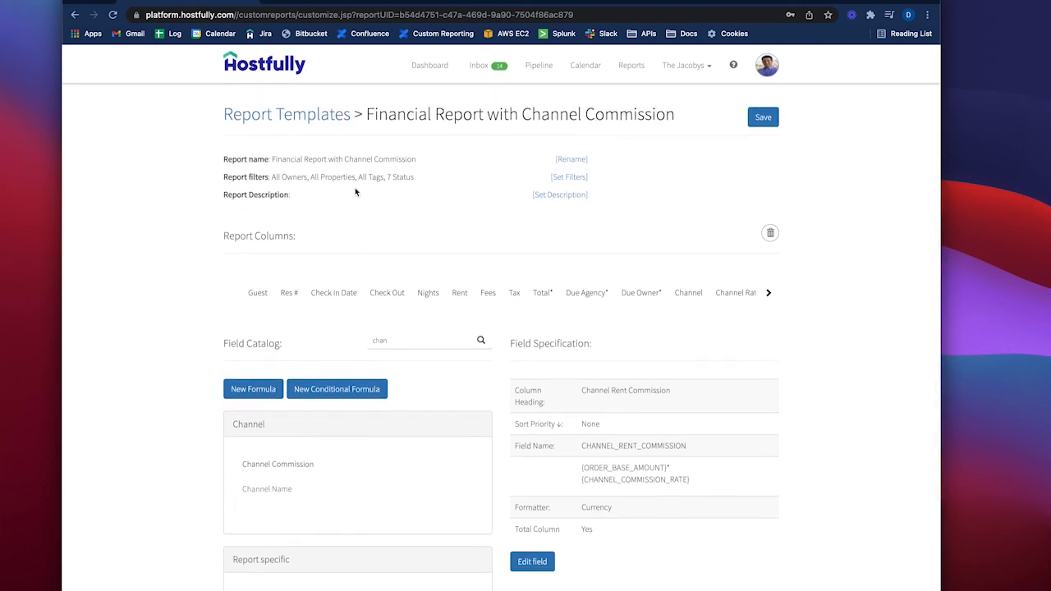
{"action": "left_click", "coordinate": [755, 118]}
{"action": "left_click", "coordinate": [301, 124]}
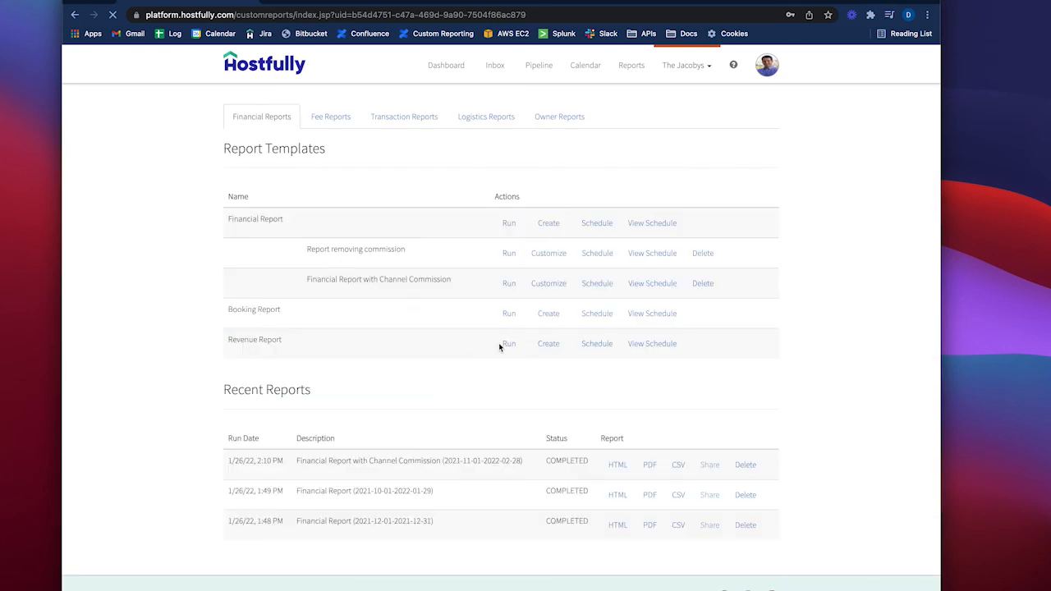
Run the Financial Report with Channel Commission for 2021-10-01 to 2022-01-29 and open its HTML output
{"action": "left_click", "coordinate": [509, 284]}
{"action": "left_click", "coordinate": [519, 162]}
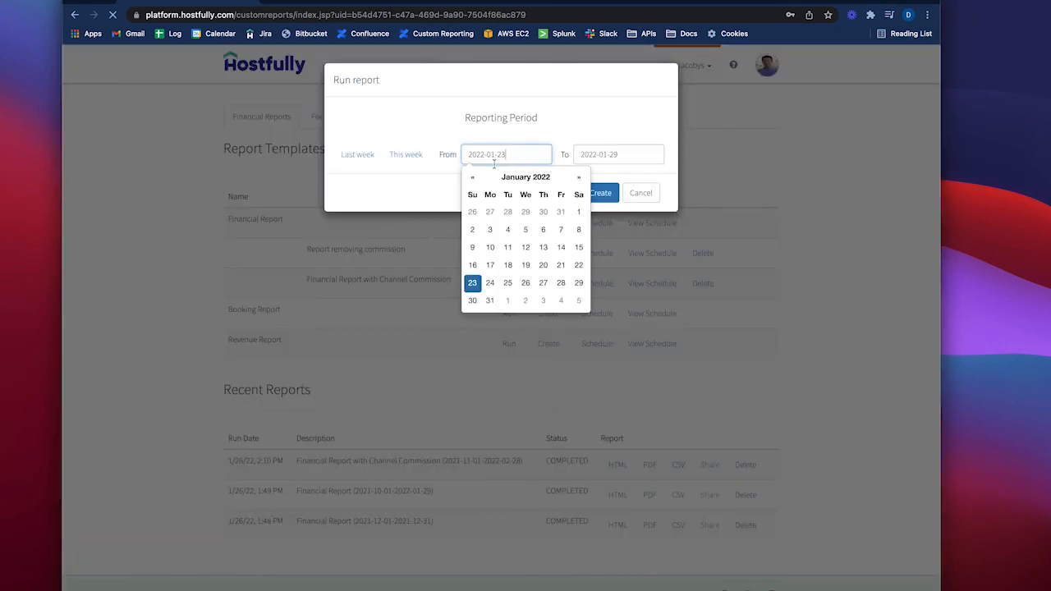
{"action": "left_click", "coordinate": [474, 177]}
{"action": "left_click", "coordinate": [474, 177]}
{"action": "left_click", "coordinate": [474, 178]}
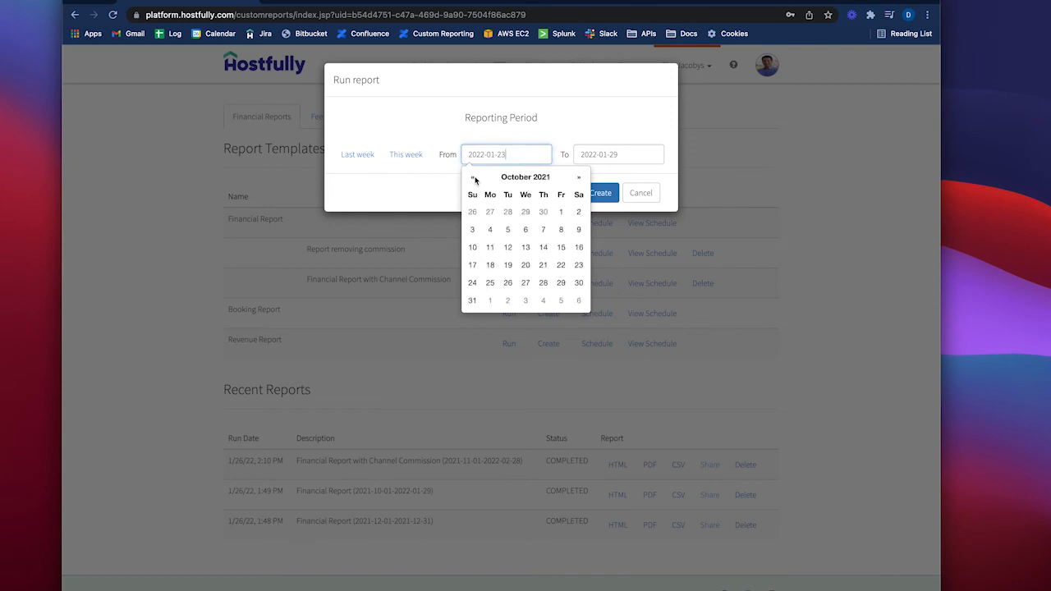
{"action": "left_click", "coordinate": [562, 212]}
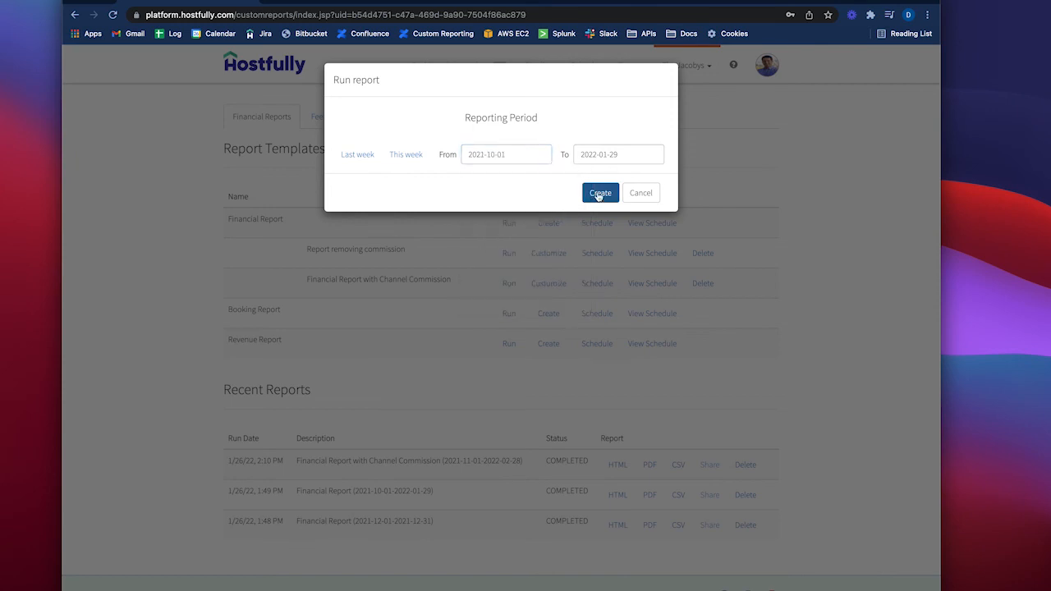
{"action": "left_click", "coordinate": [599, 193]}
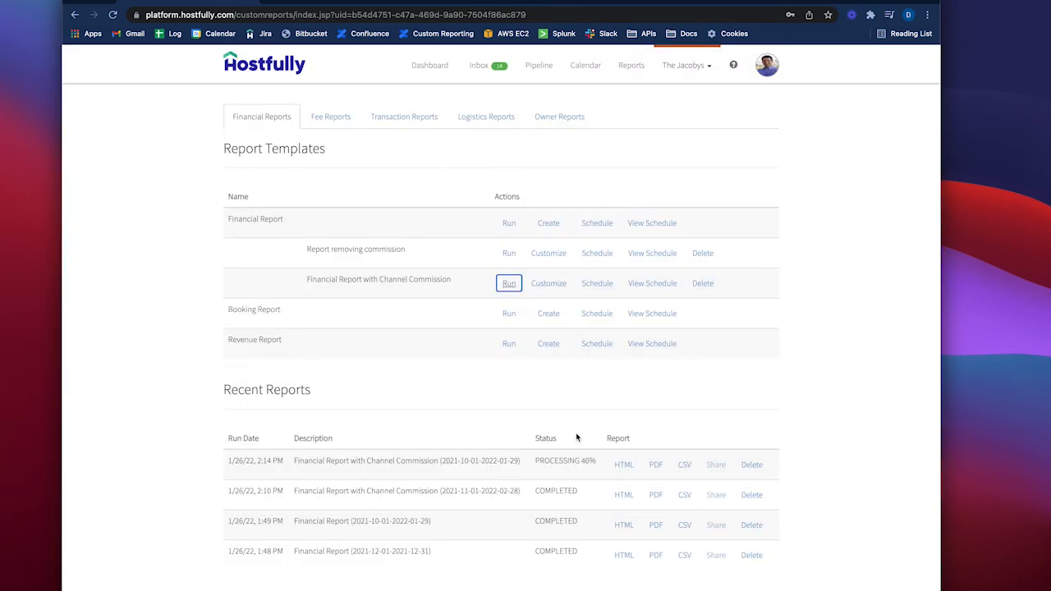
{"action": "left_click", "coordinate": [618, 465]}
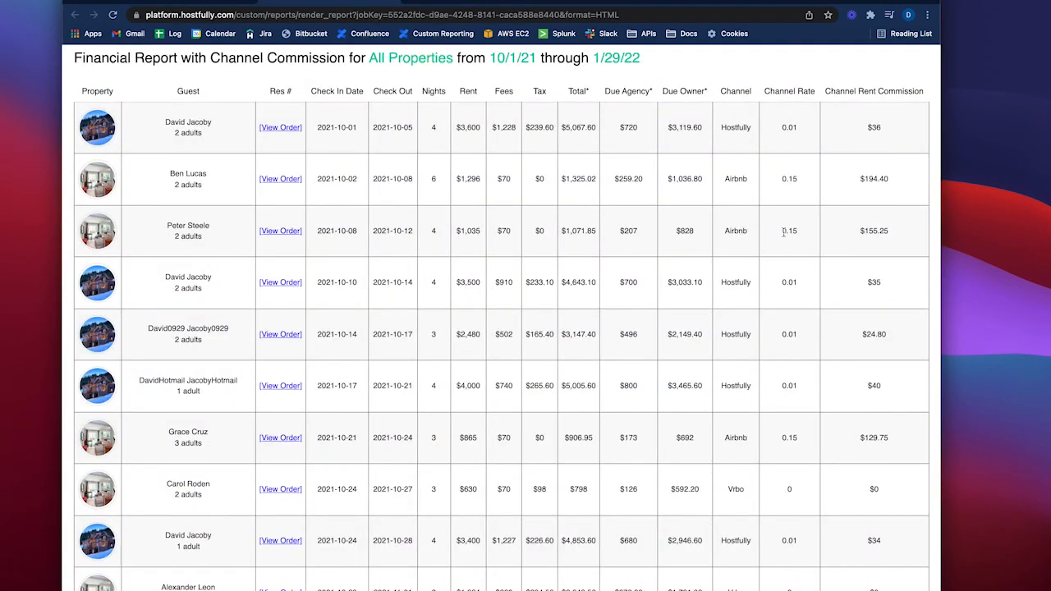